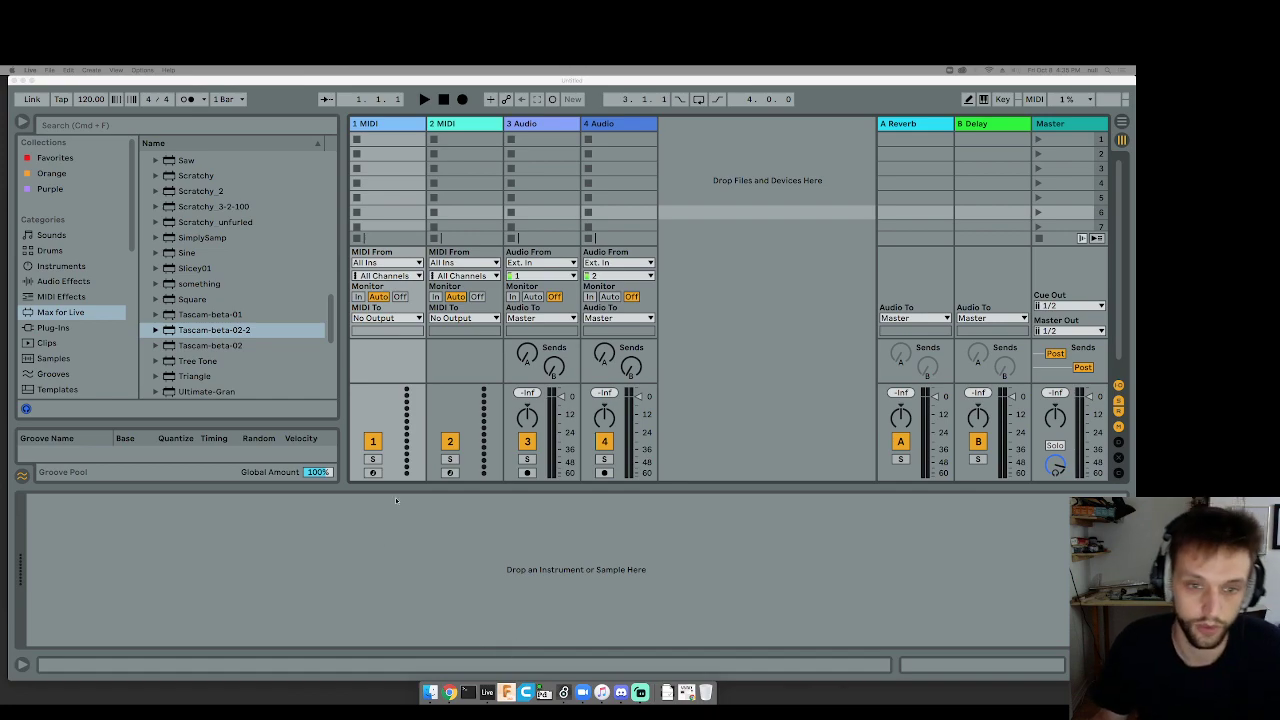
Step: In Arrangement View, place BGE_170_44_Revs_Drums.wav from the NewNew Drums folder at bar 5 and show its clip settings
key("Tab")
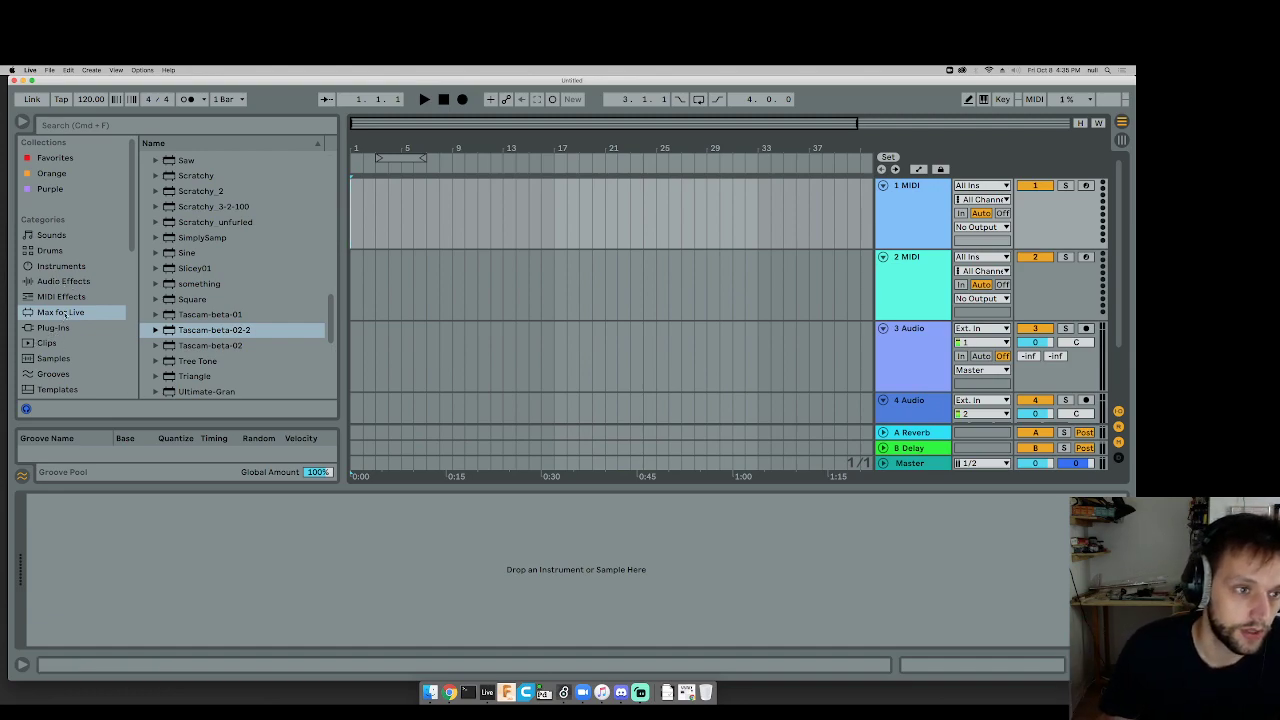
scroll(80, 350, "down", 3)
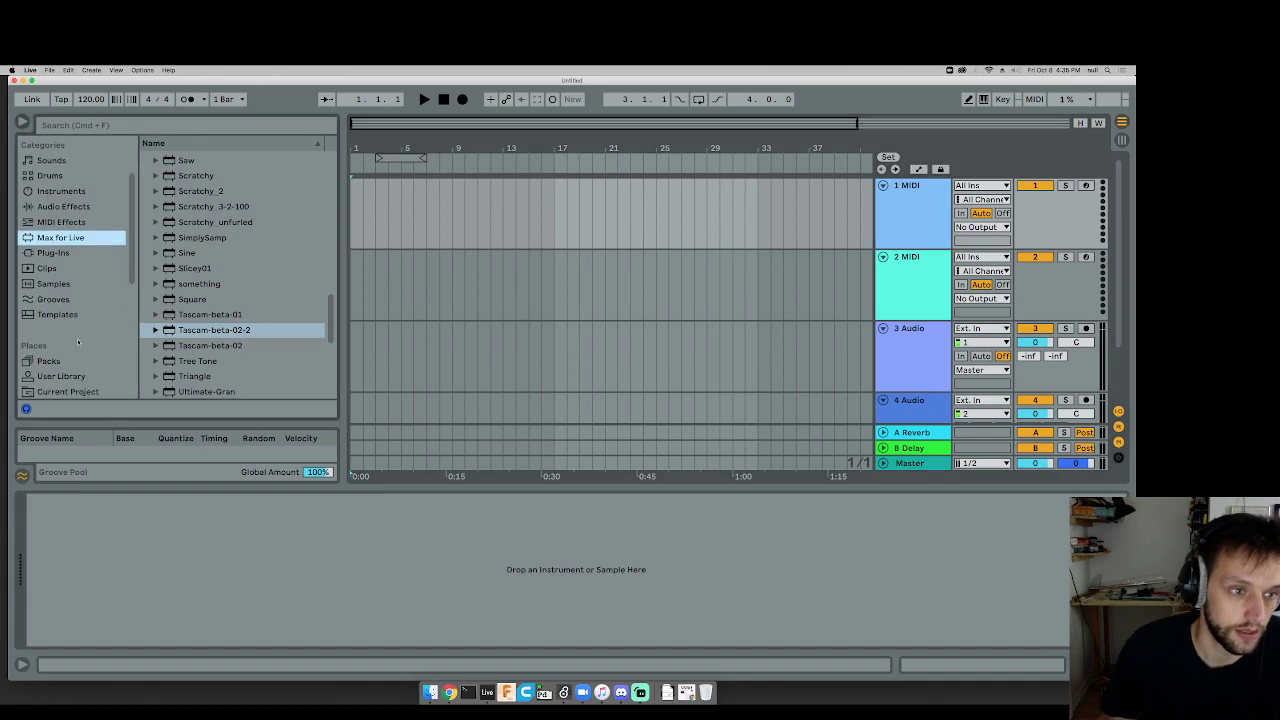
left_click(68, 377)
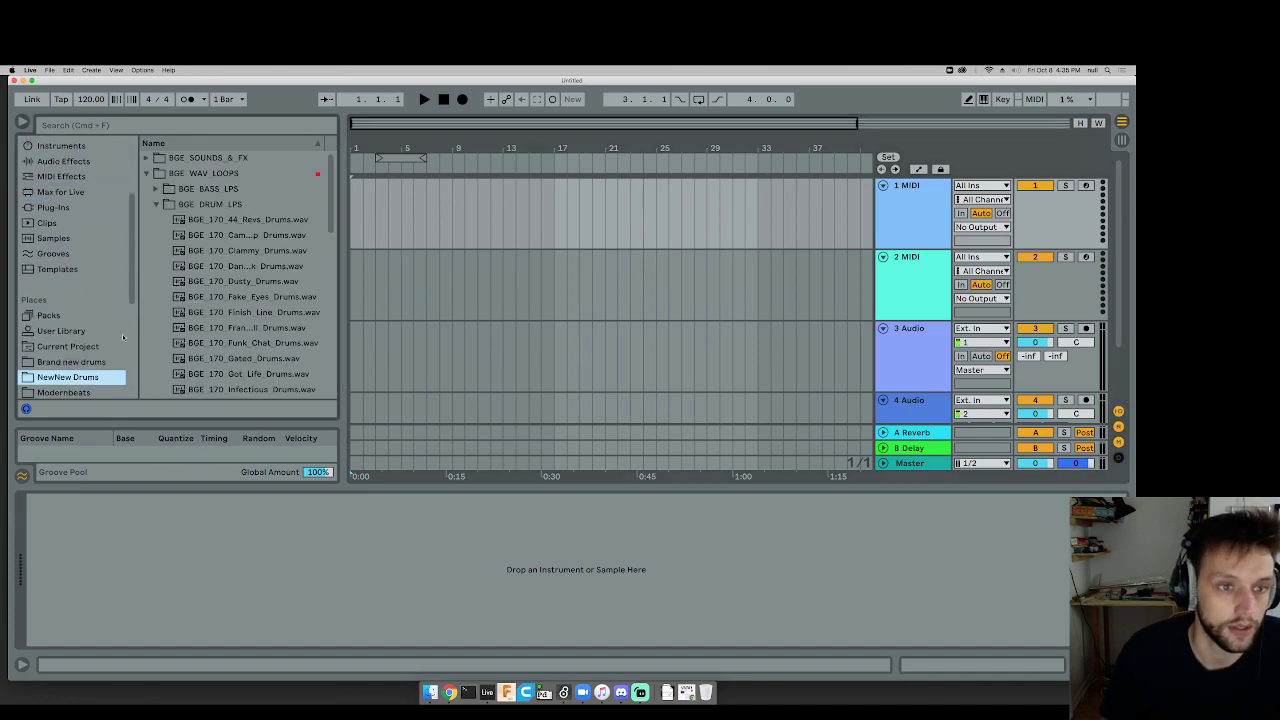
left_click_drag(255, 220, 410, 270)
double_click(409, 257)
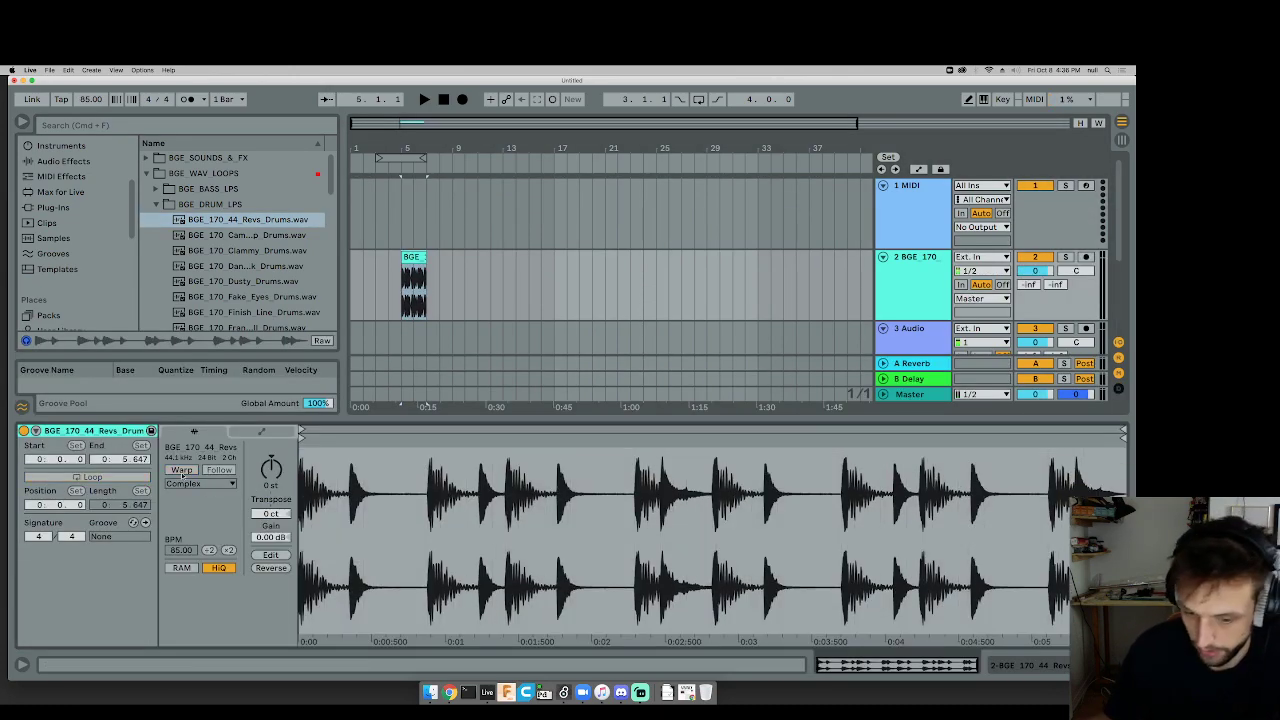
Step: Try transposing the unwarped drum clip down 11 semitones and return it to 0 st
left_click_drag(270, 470, 270, 496)
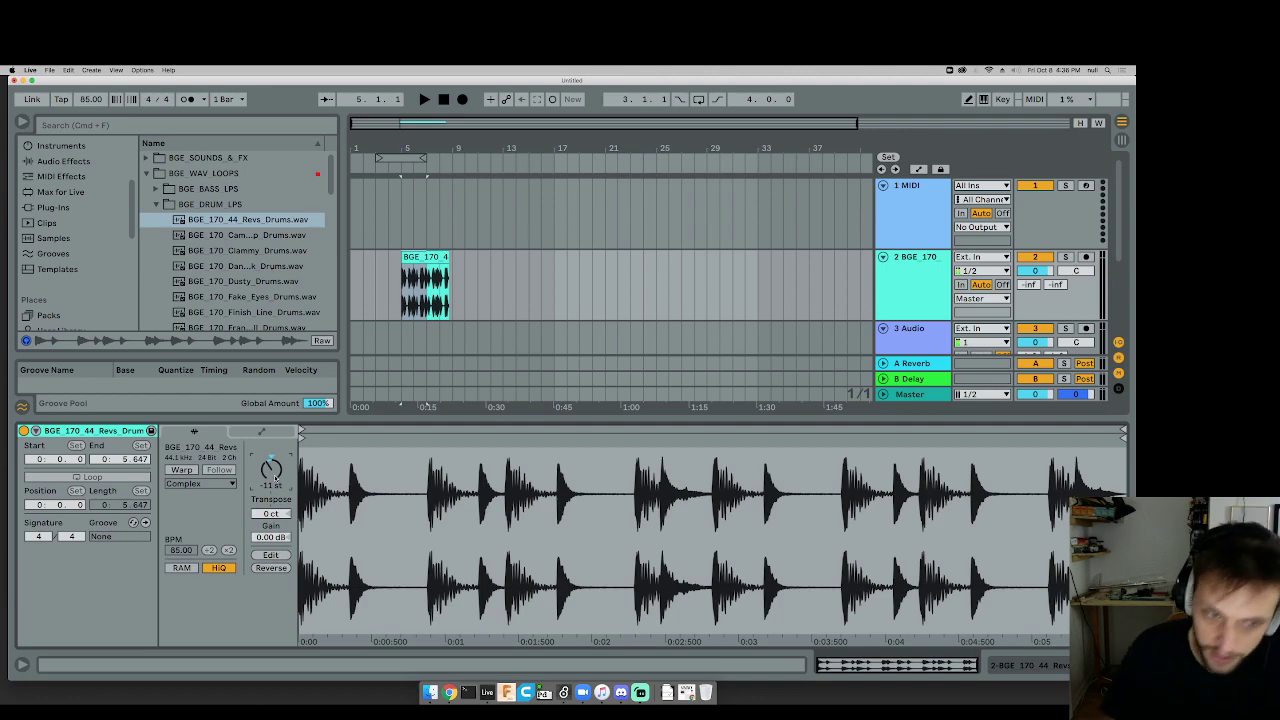
left_click_drag(268, 476, 270, 447)
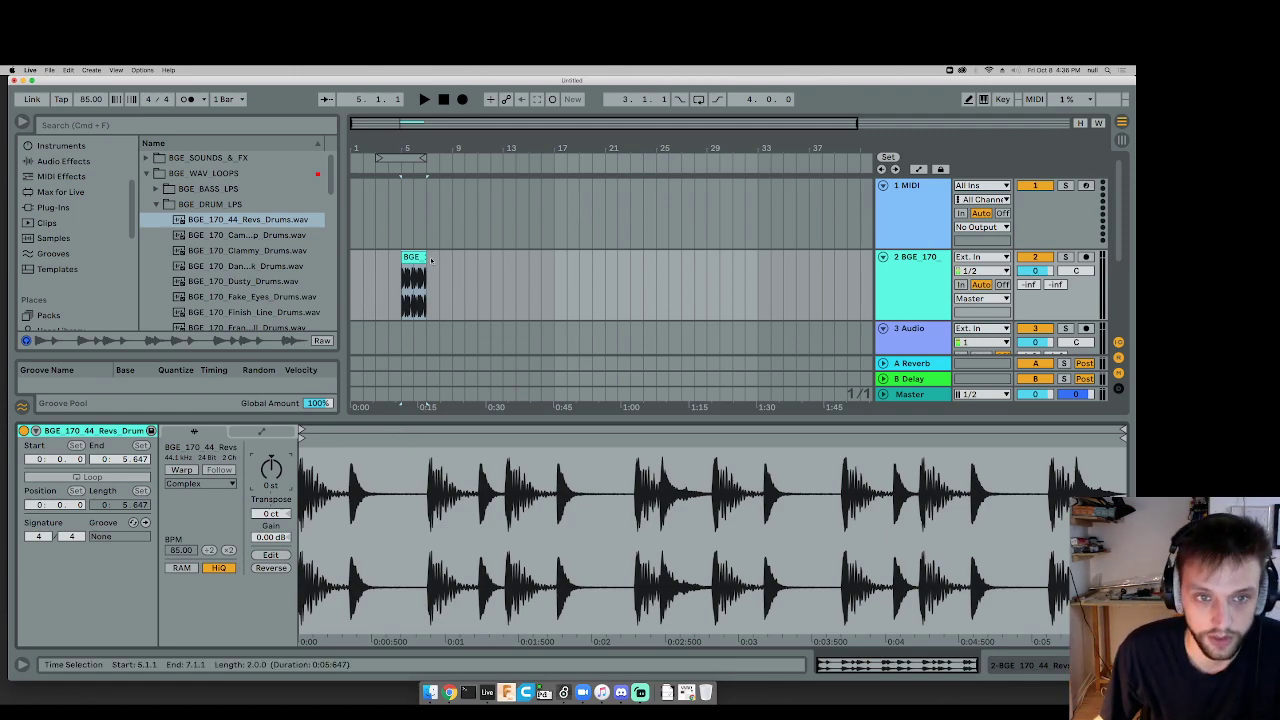
left_click(420, 308)
left_click(326, 403)
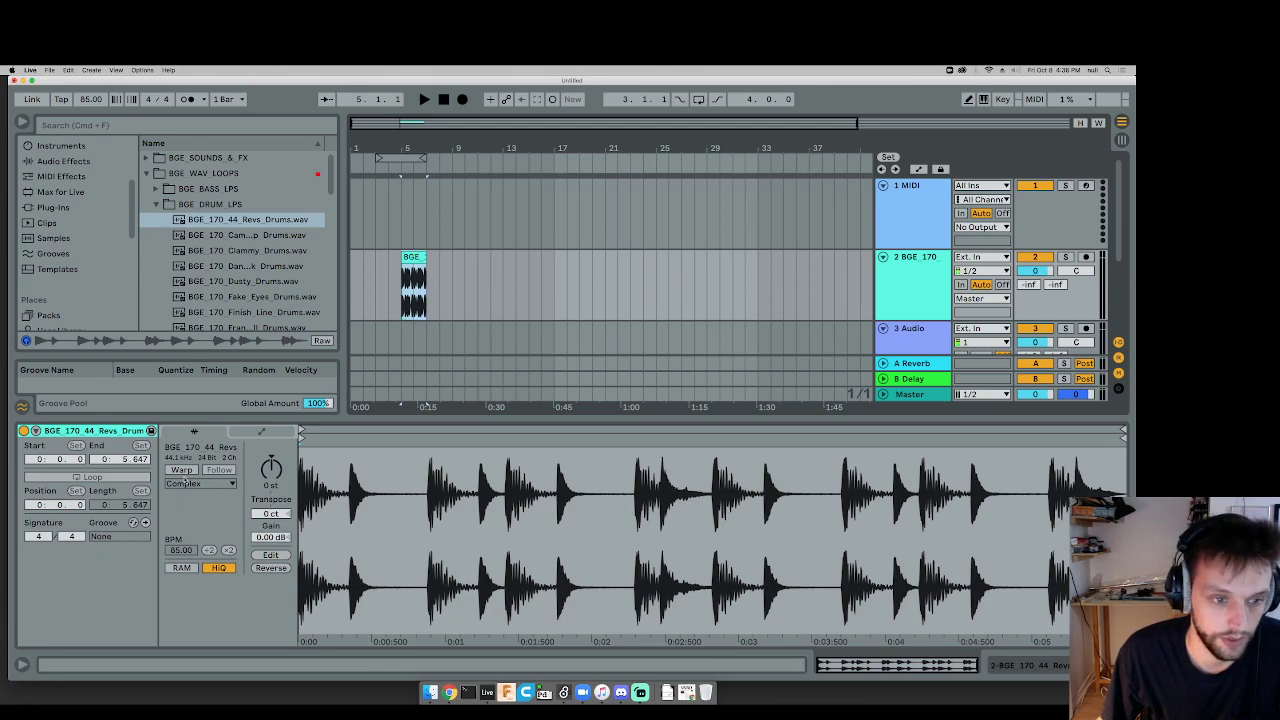
Step: Move the drum clip to bar 1 and place its track above the empty MIDI track
left_click_drag(409, 149, 590, 197)
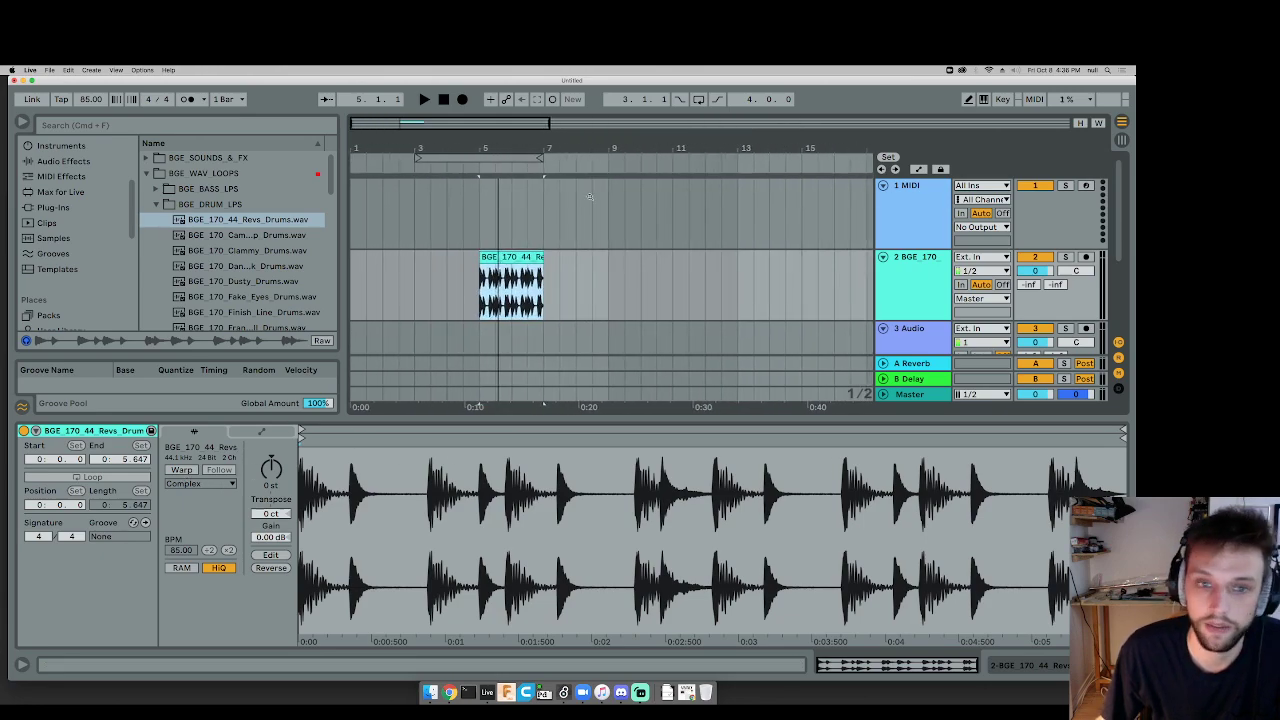
left_click_drag(512, 285, 382, 285)
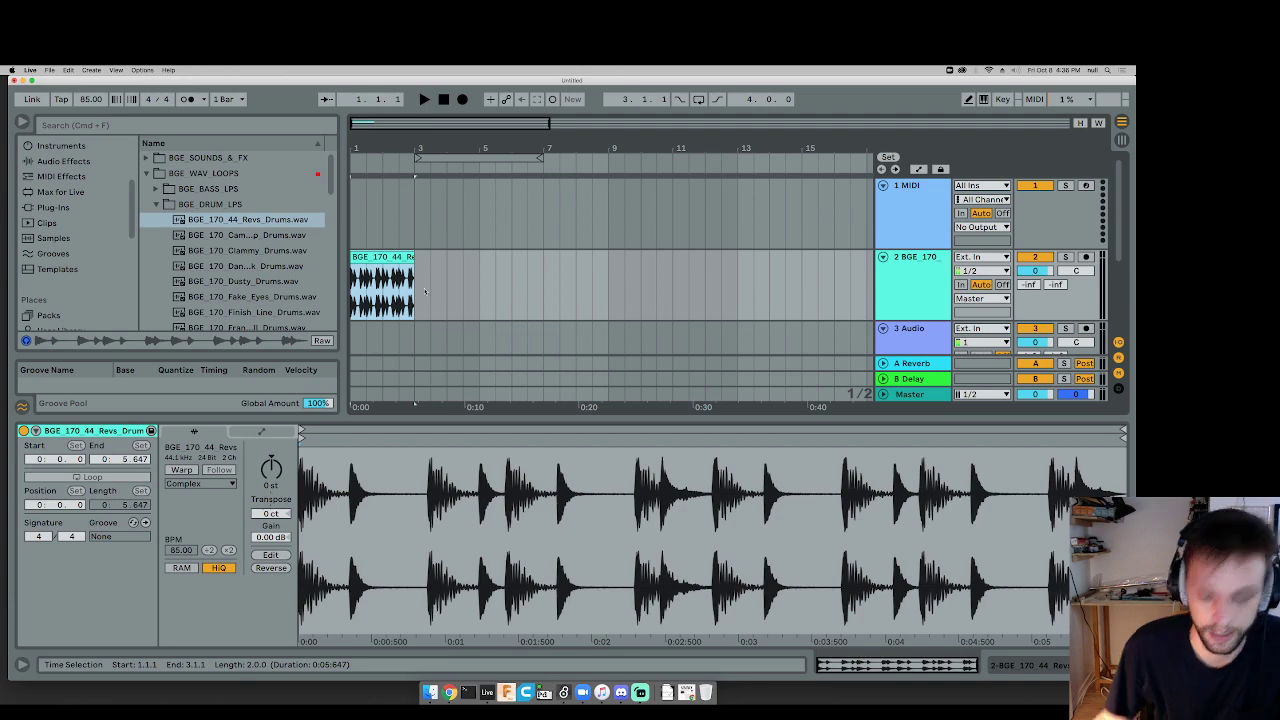
key("space")
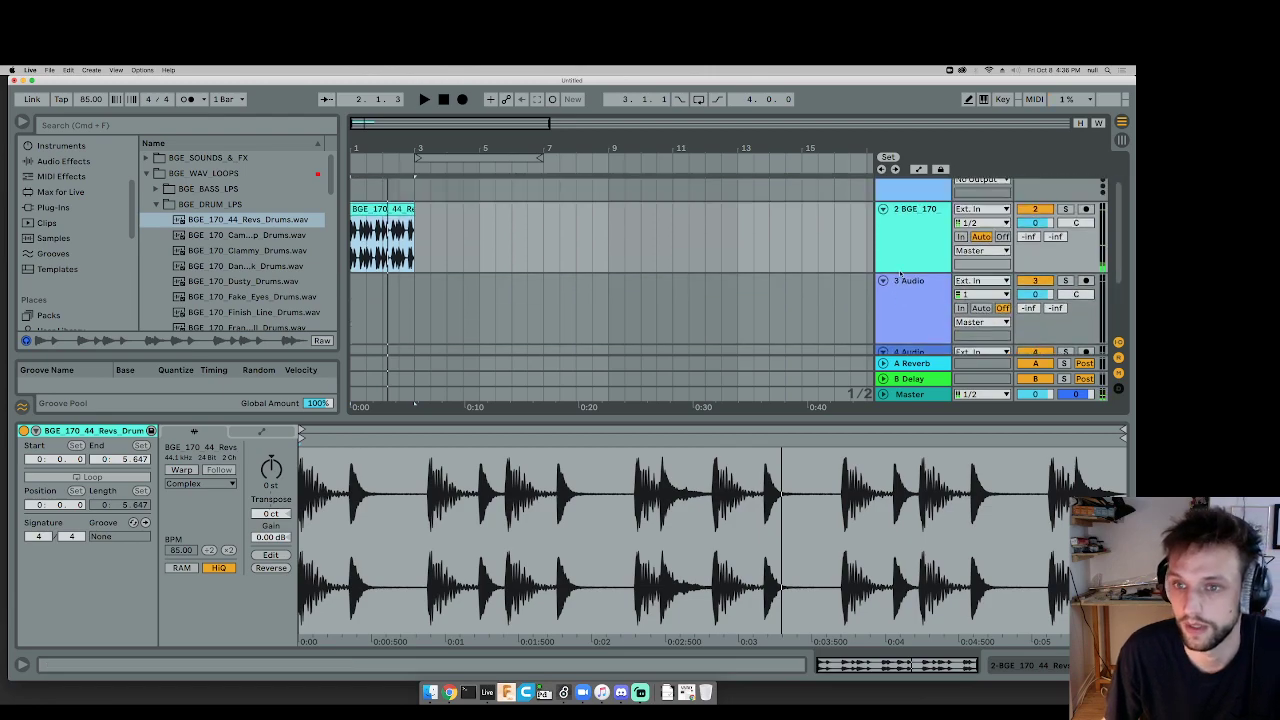
left_click_drag(908, 258, 908, 195)
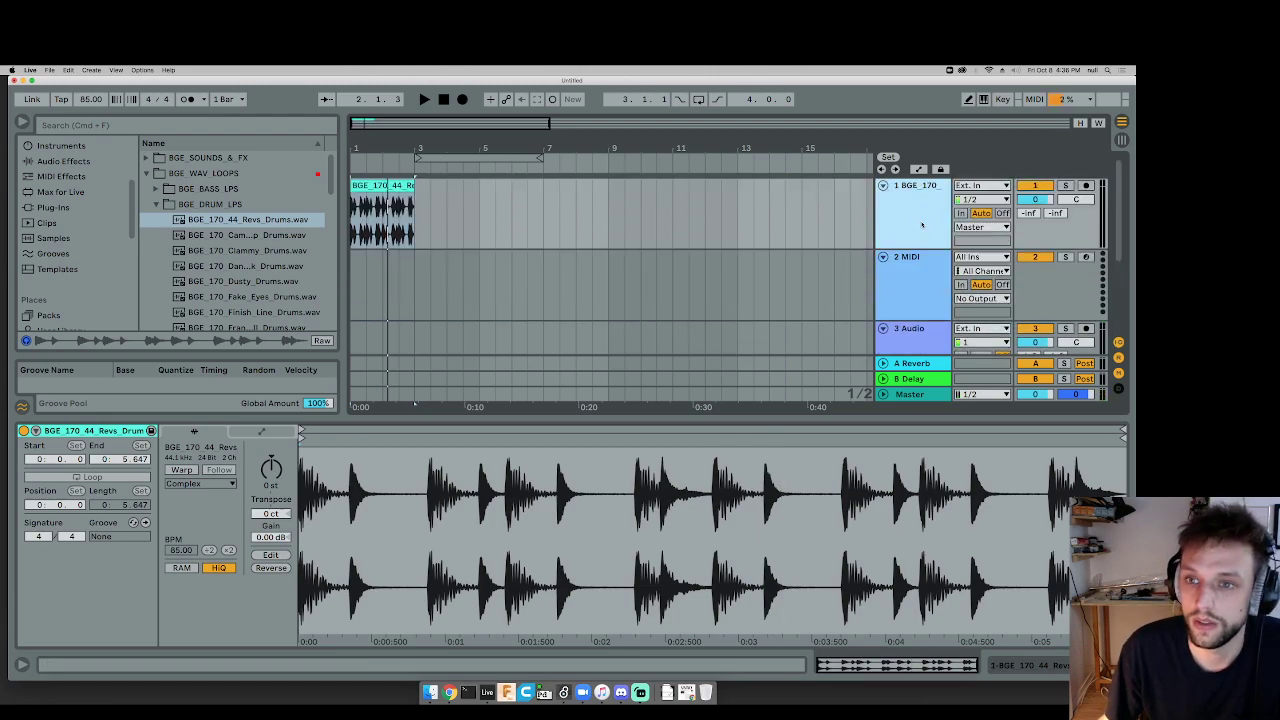
Step: Load Simpler onto the MIDI track and put the drum loop clip into it as its sample
scroll(65, 200, "up", 2)
left_click(61, 188)
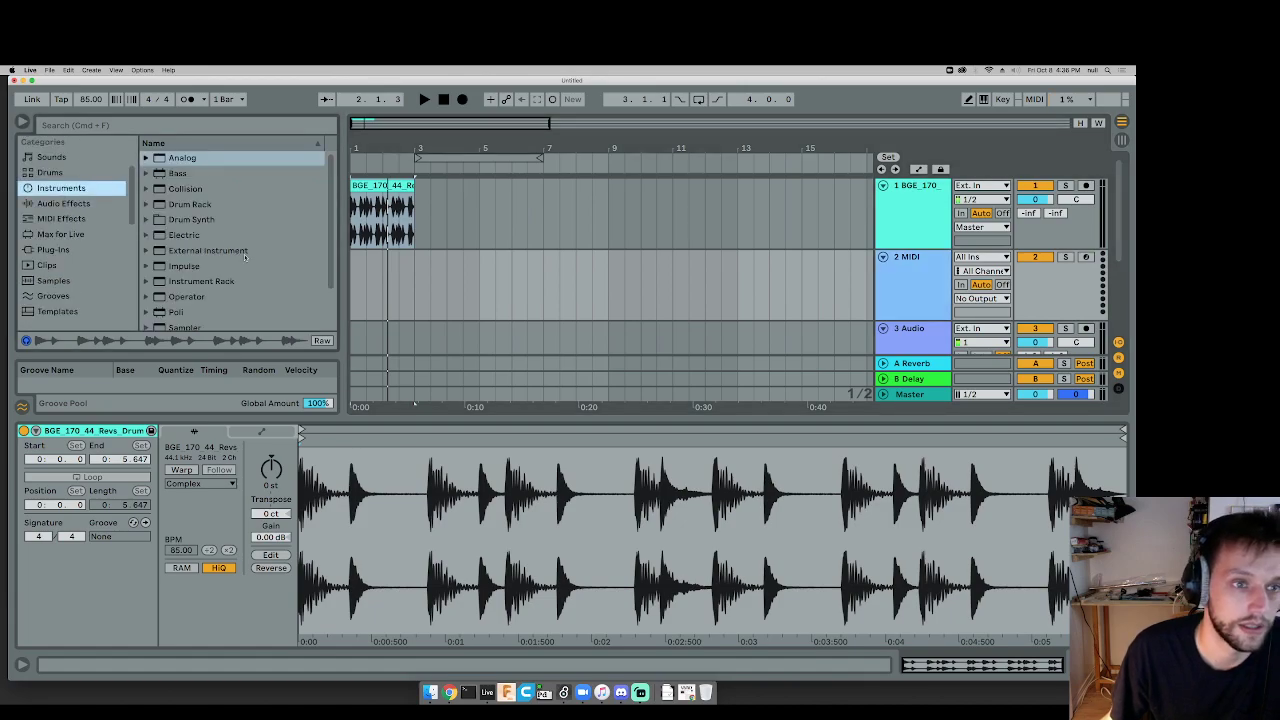
scroll(171, 275, "down", 3)
left_click(284, 288)
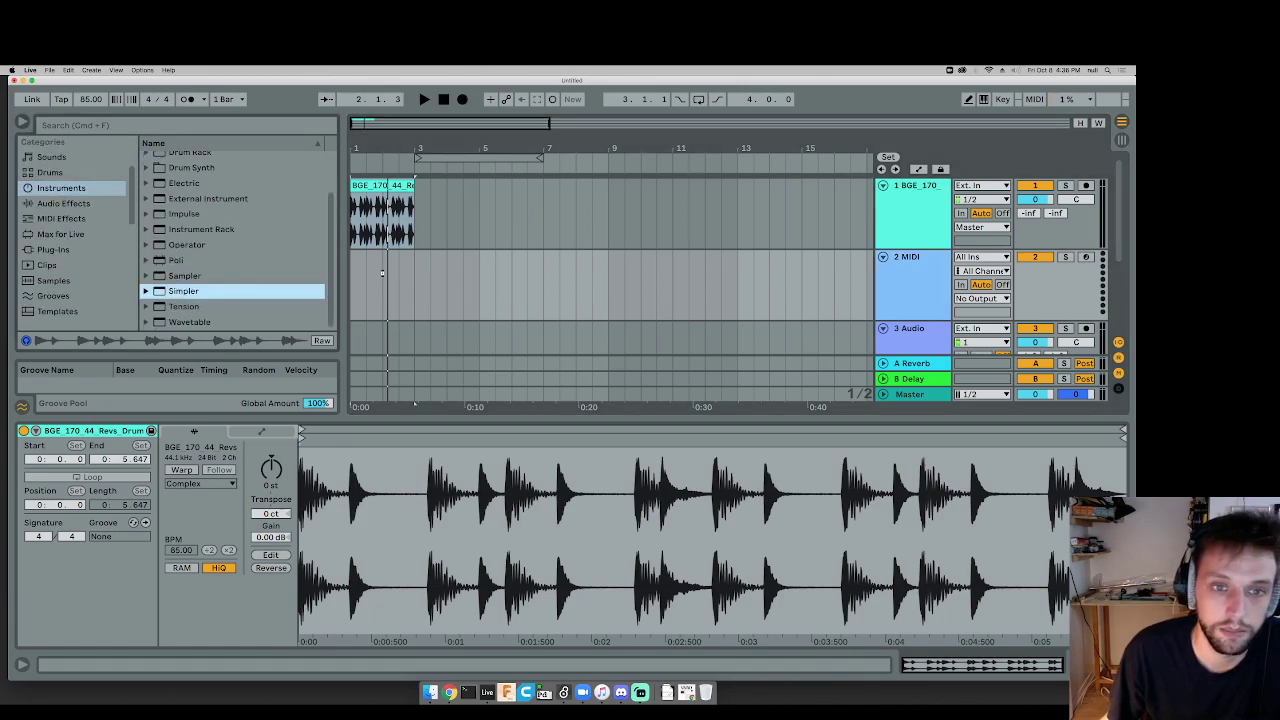
left_click_drag(382, 273, 383, 275)
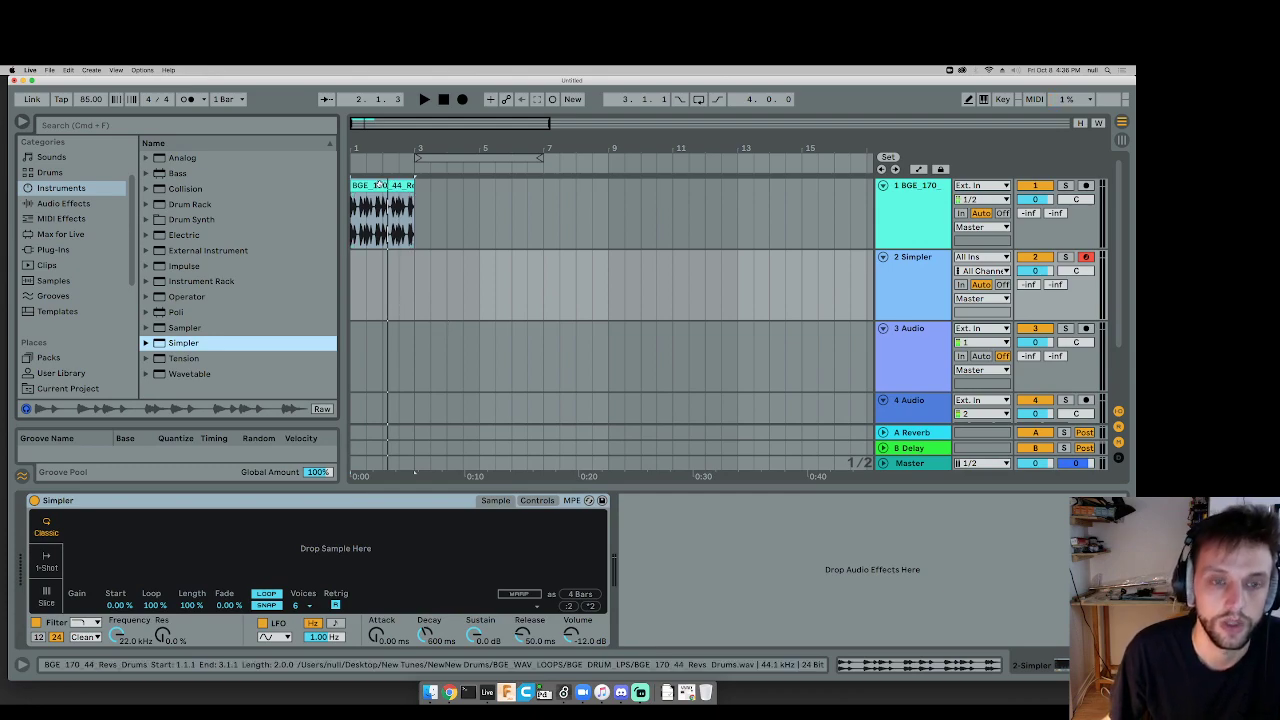
left_click_drag(378, 185, 291, 549)
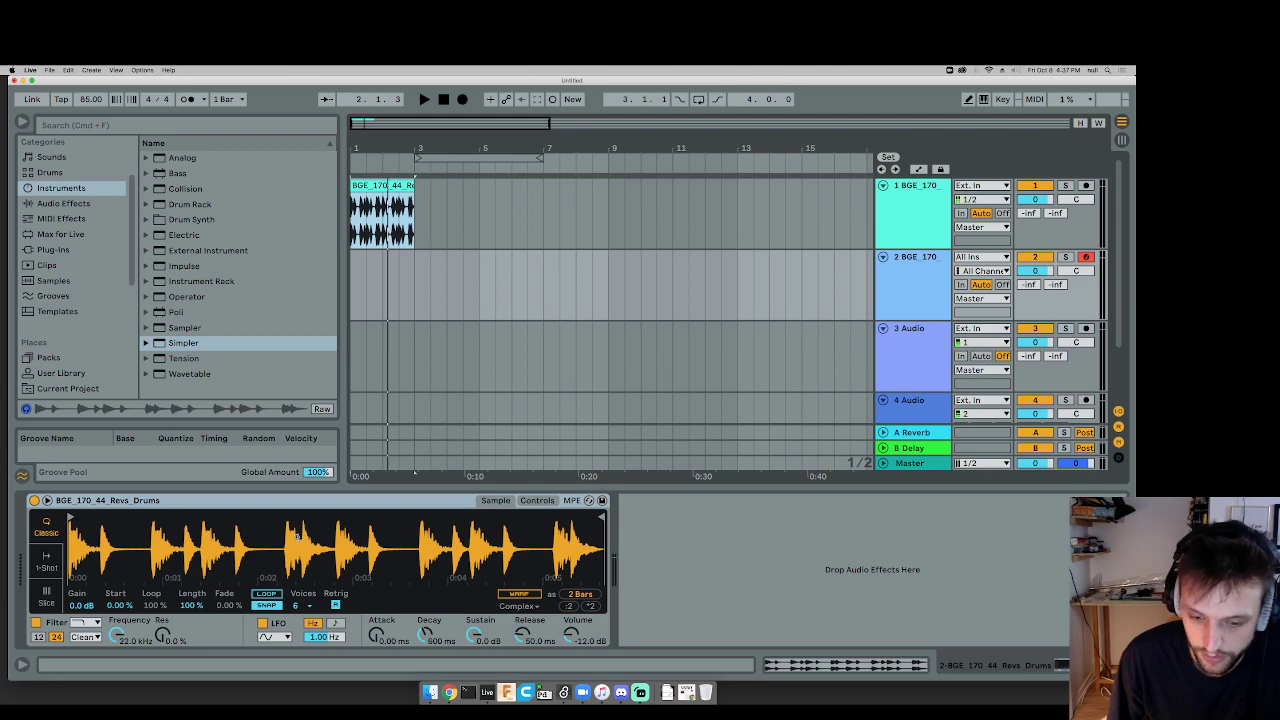
Step: Shorten the sample length in Simpler to 2.34 %
left_click(114, 513)
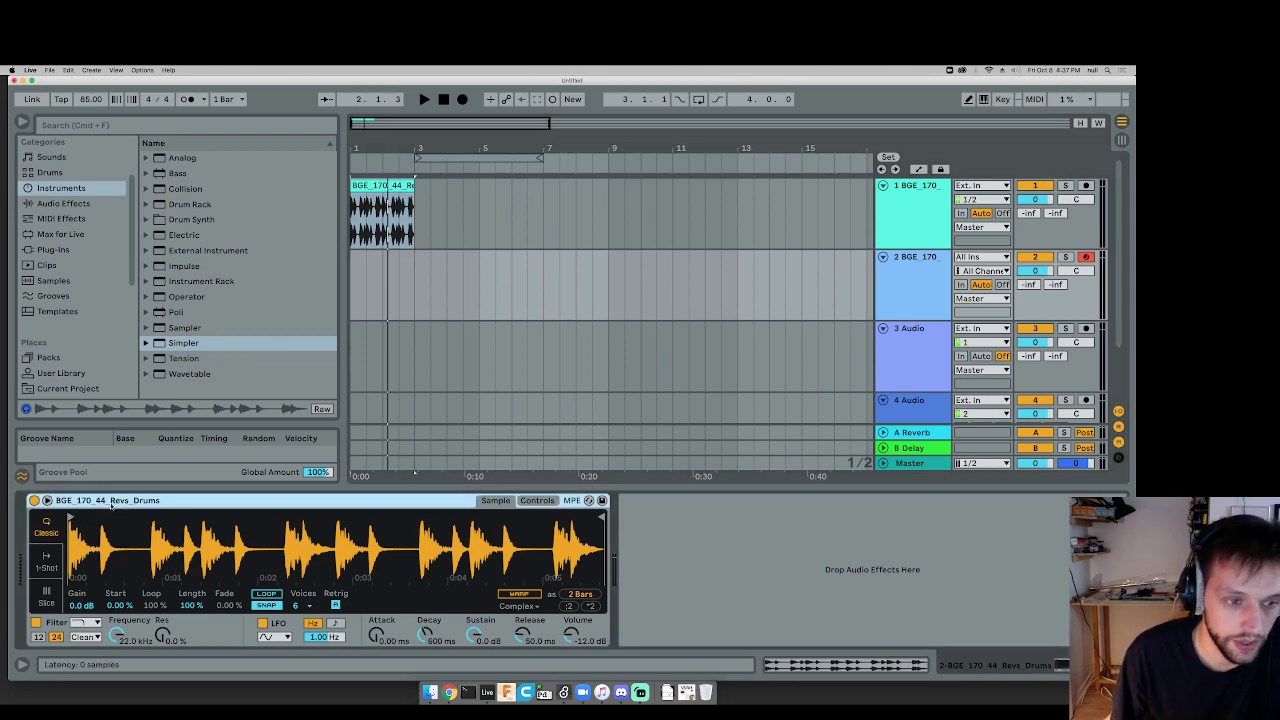
left_click(268, 594)
mouse_move(157, 608)
left_mouse_down()
mouse_move(157, 622)
mouse_move(152, 587)
mouse_move(191, 655)
mouse_move(193, 703)
left_mouse_up()
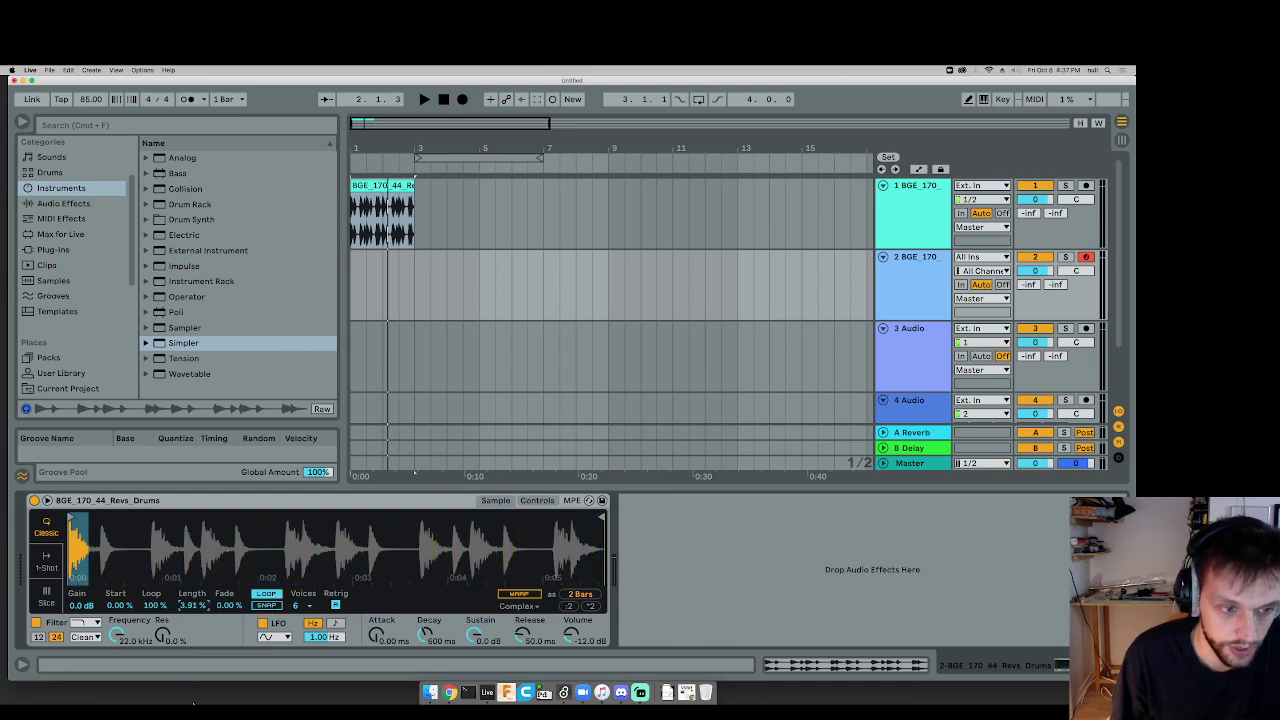
left_click_drag(193, 605, 194, 614)
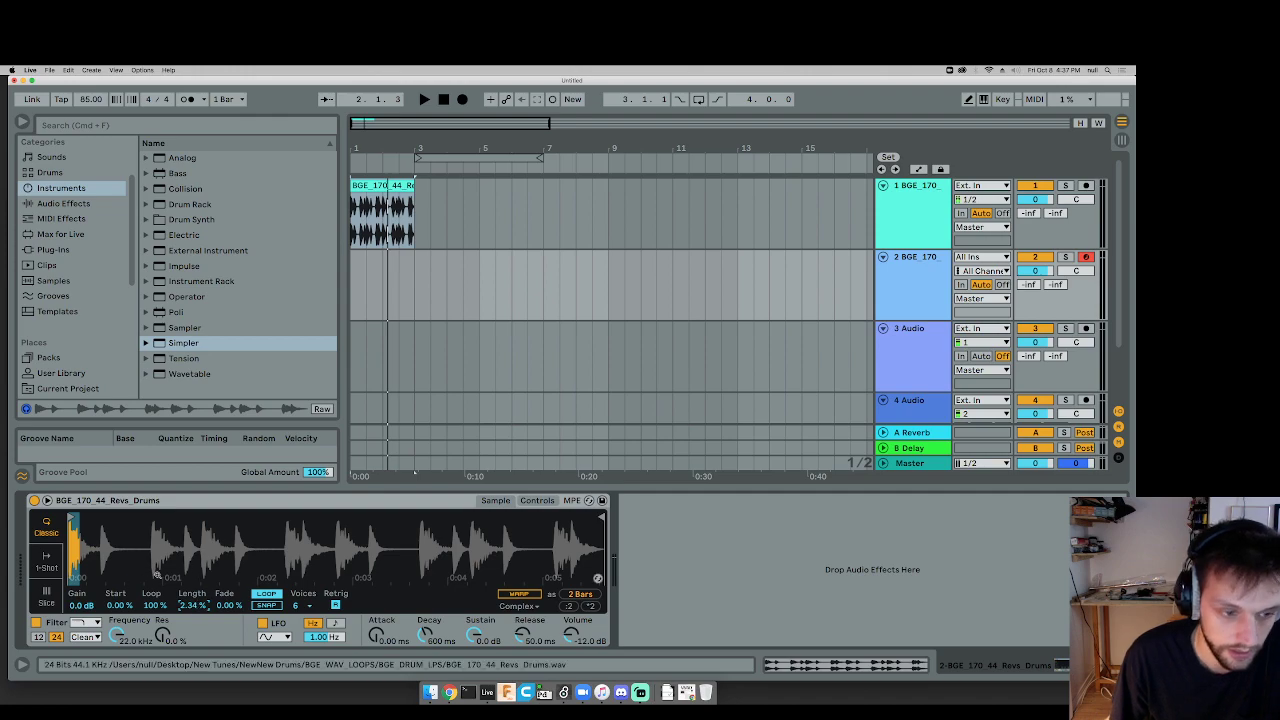
Step: Mute the audio loop track and add a two-bar MIDI clip with one full-length C3 note on the Simpler track
left_click(782, 282)
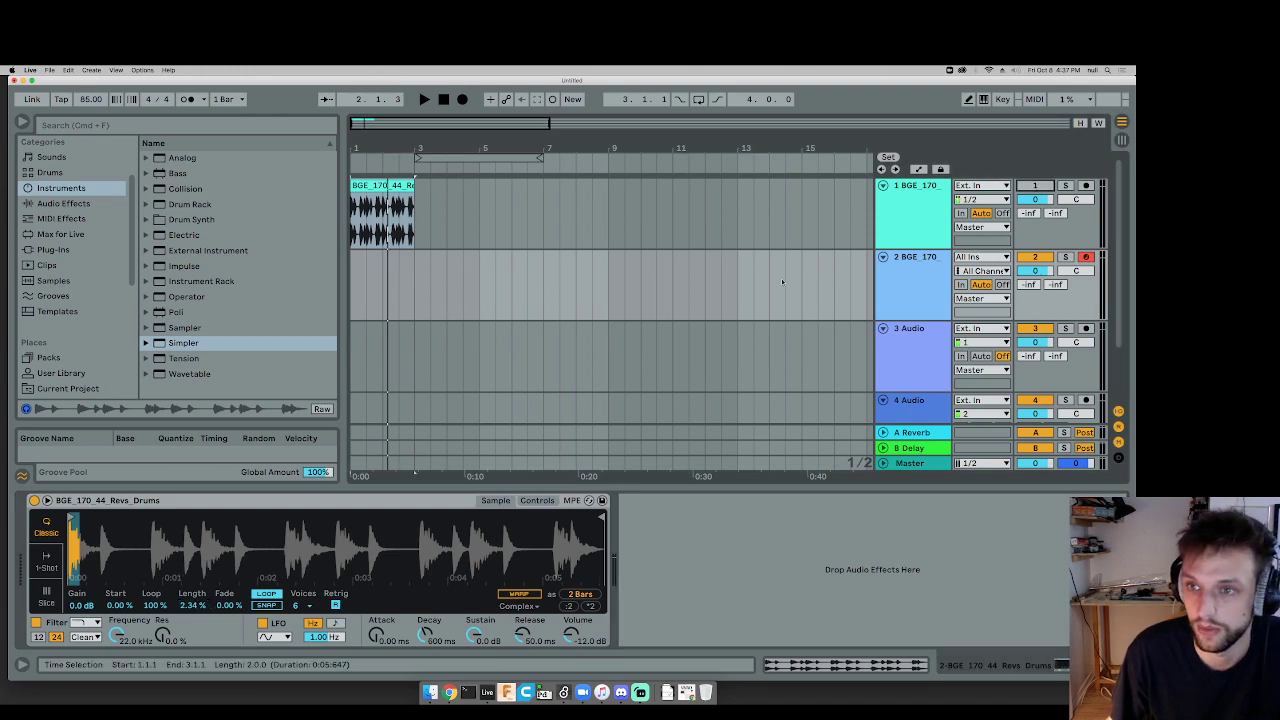
left_click_drag(352, 273, 416, 272)
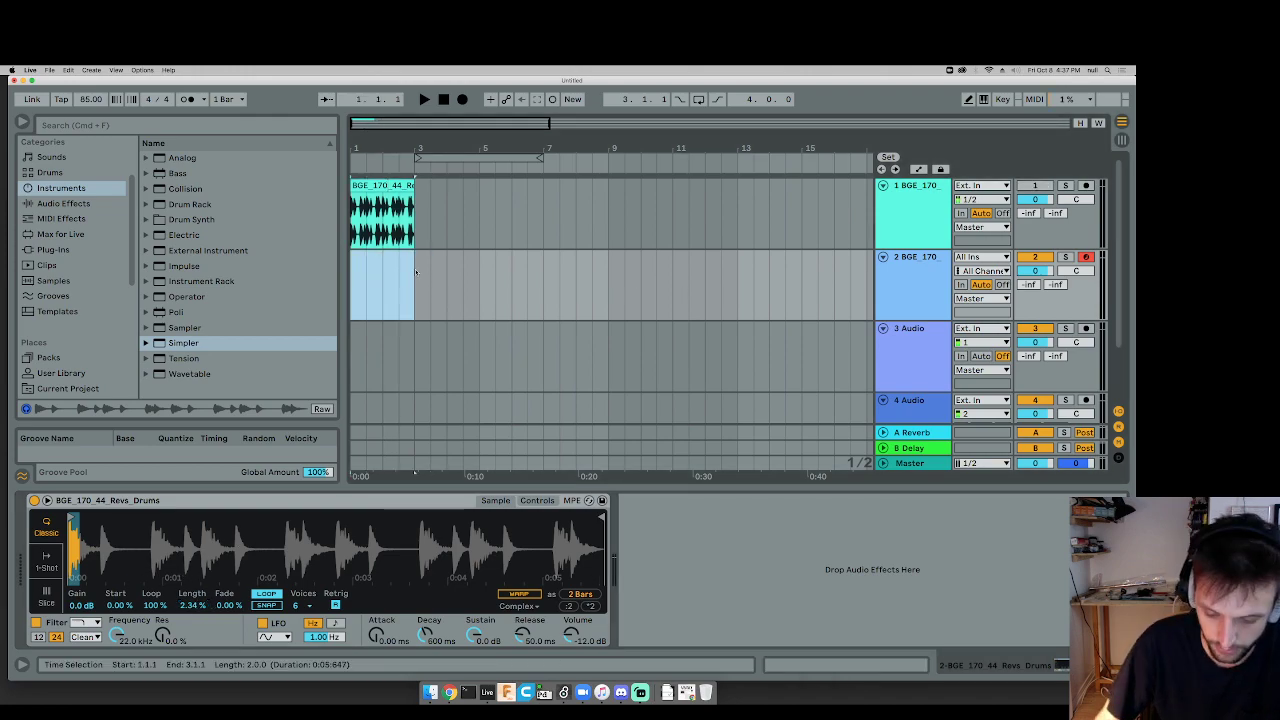
key("super+shift+m")
mouse_move(382, 603)
left_mouse_down()
mouse_move(986, 604)
mouse_move(1125, 618)
left_mouse_up()
key("space")
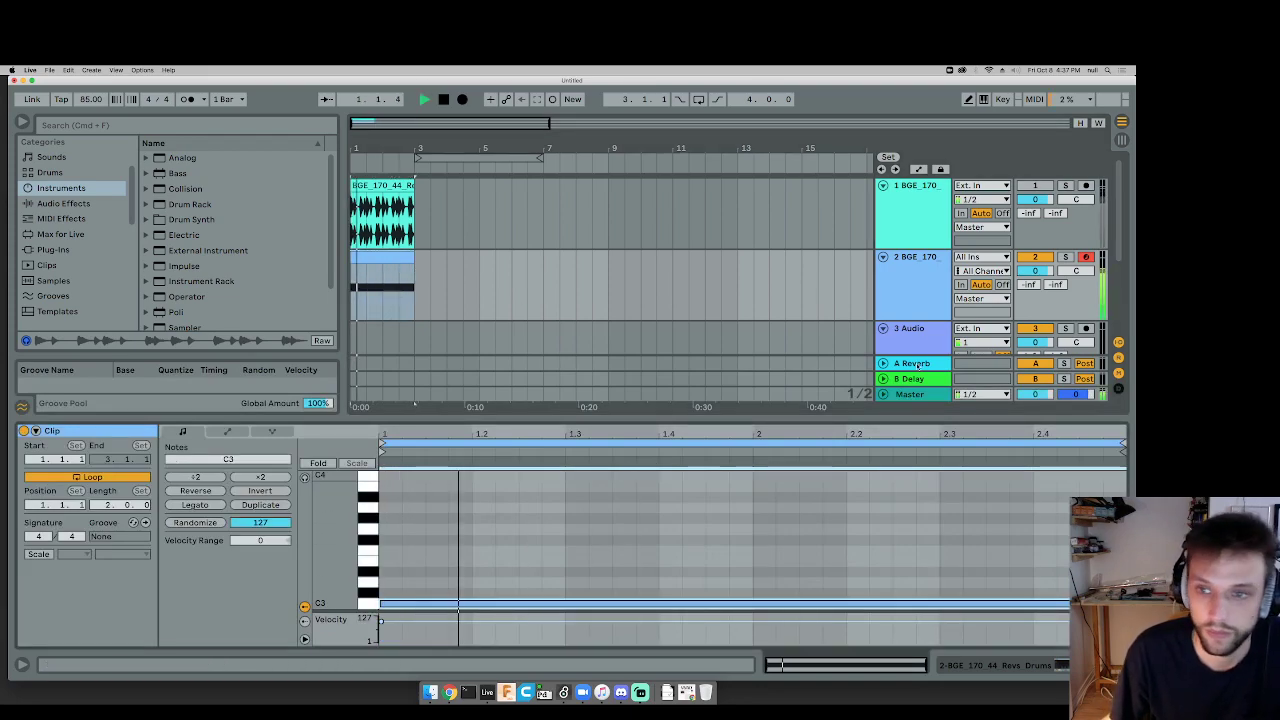
Step: Set Simpler's Loop to 75.0 % and Length to 3.12 %, and group it into an Instrument Rack
key("space")
left_click(934, 284)
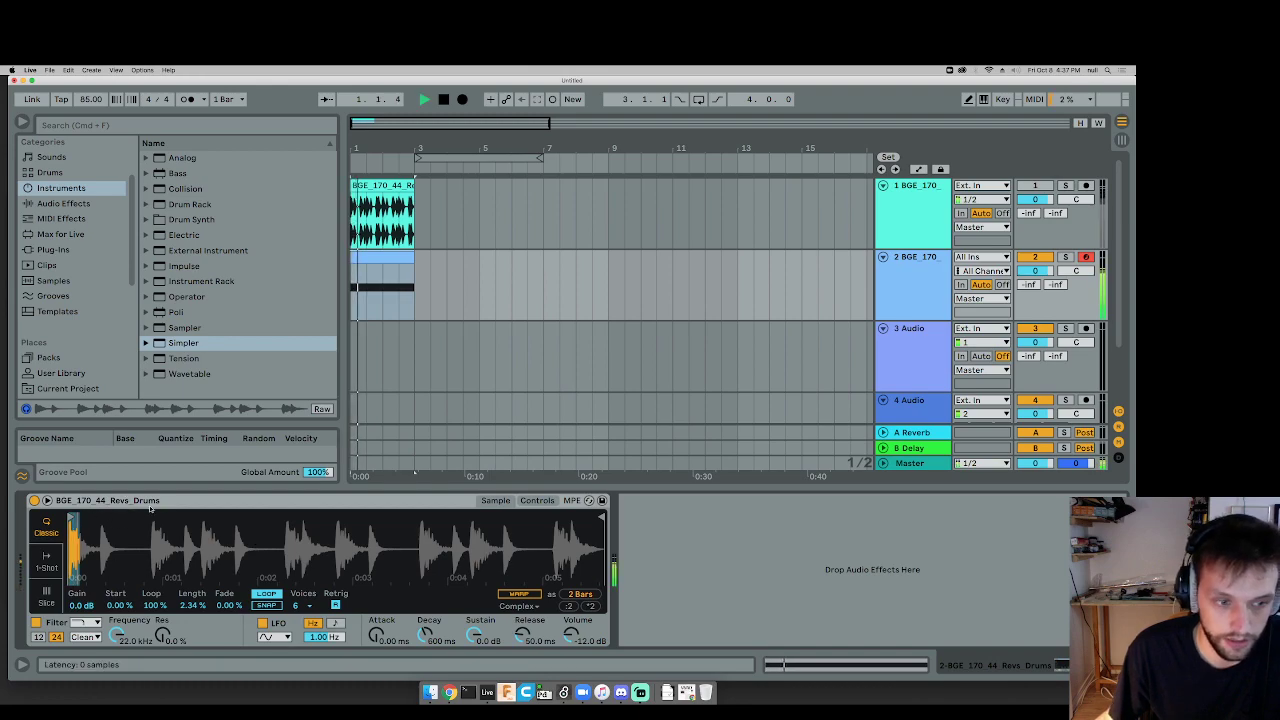
left_click_drag(235, 605, 226, 570)
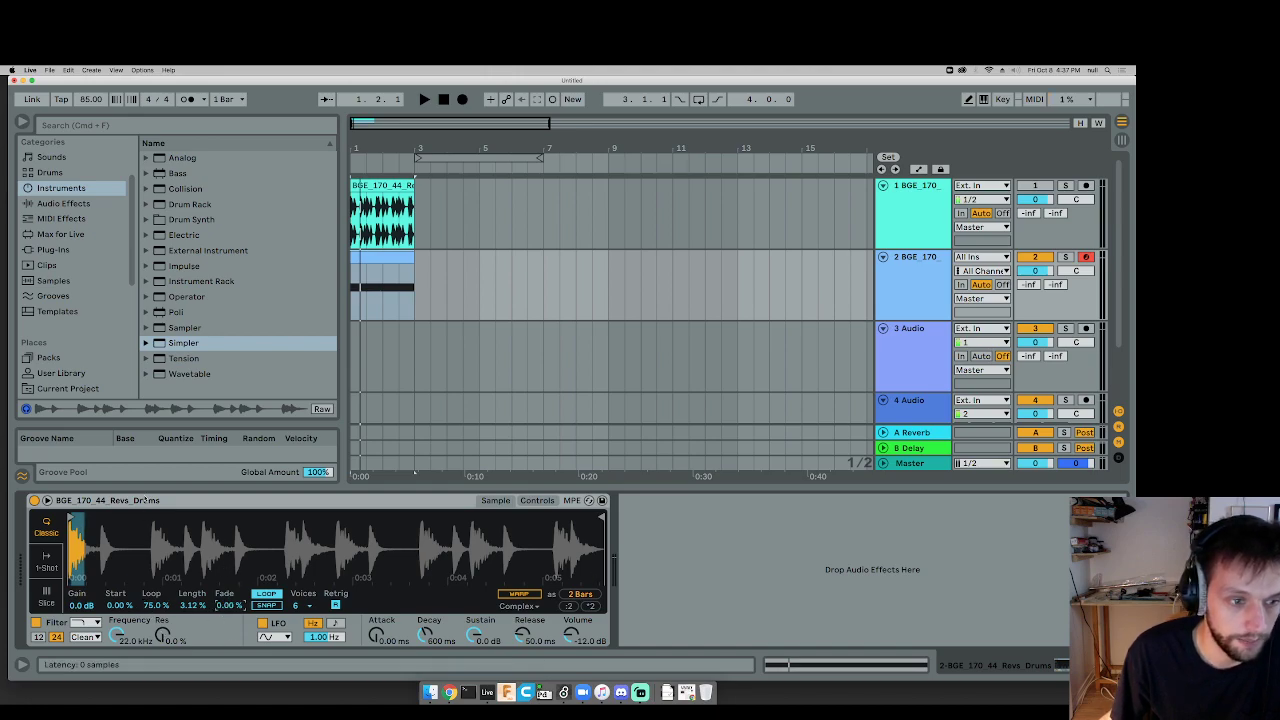
left_click(35, 527)
key("super+g")
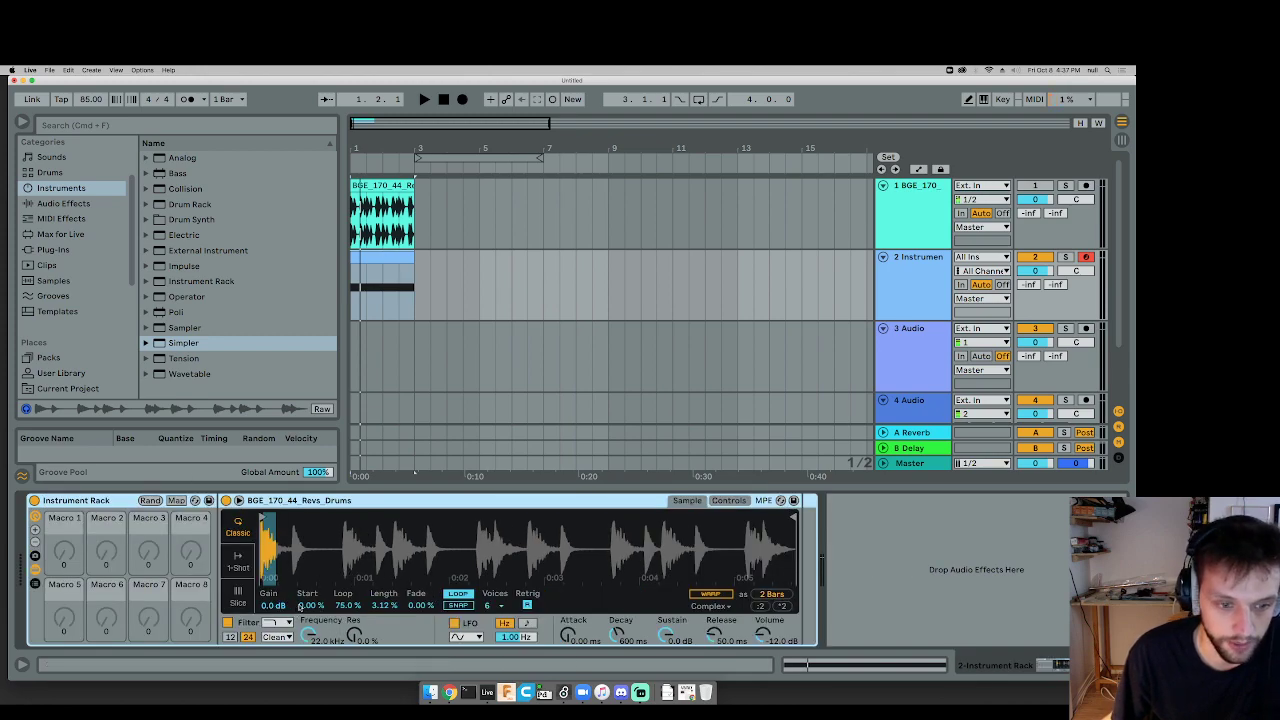
Step: Lower Simpler's Loop to 71.1 % and map its Length parameter to Macro 1
left_click(348, 606)
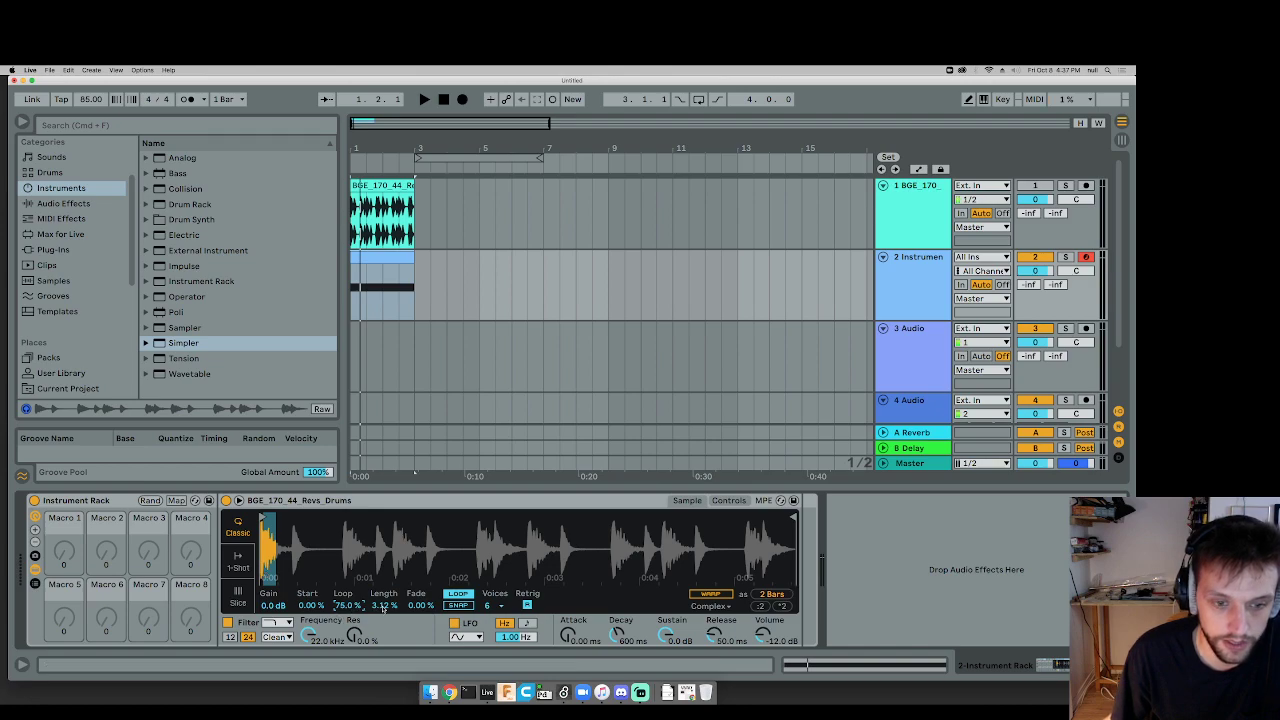
left_click_drag(344, 609, 390, 608)
right_click(388, 607)
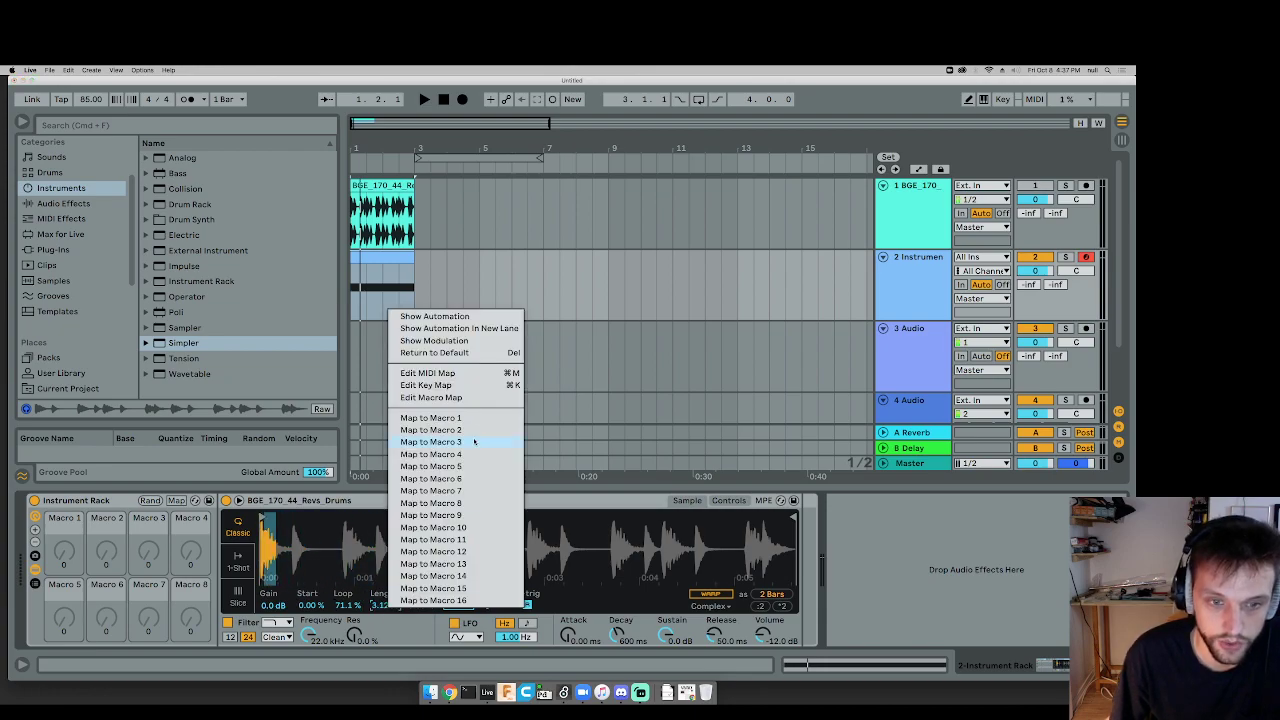
left_click(459, 418)
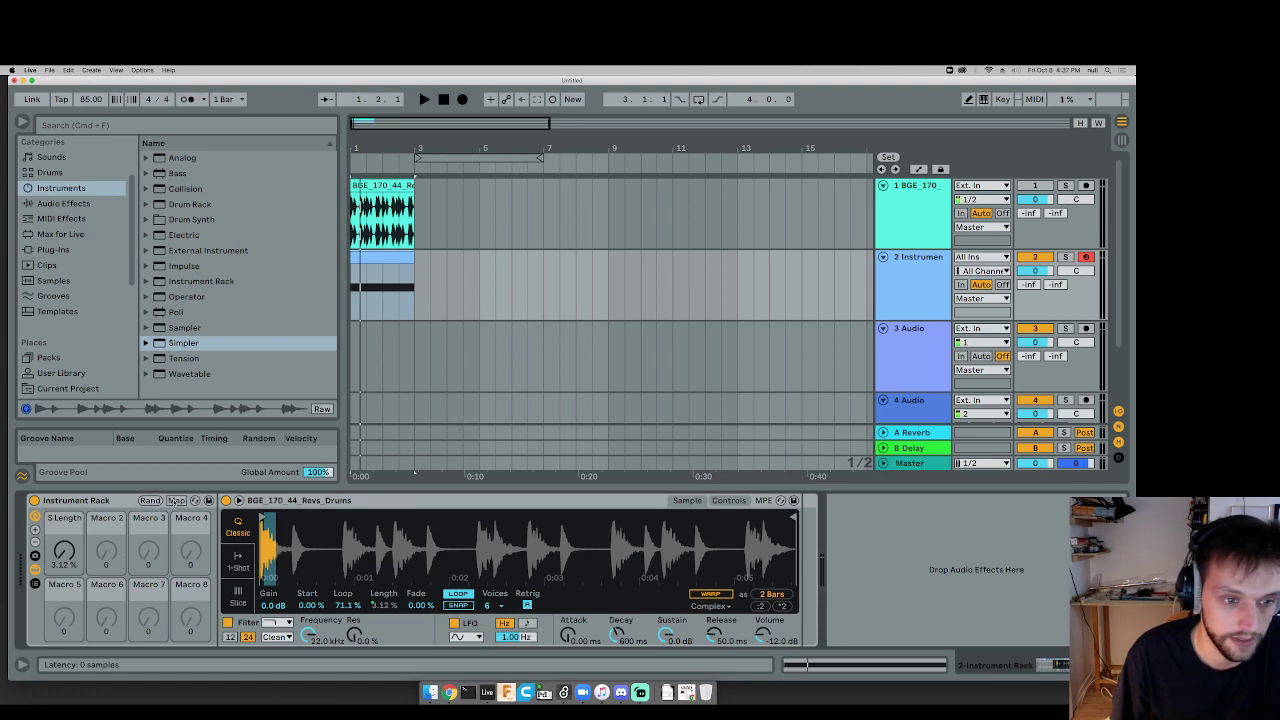
Step: Limit the Sample Length macro mapping to a maximum of 4.69 %, testing the macro knob at its full setting
left_click(174, 500)
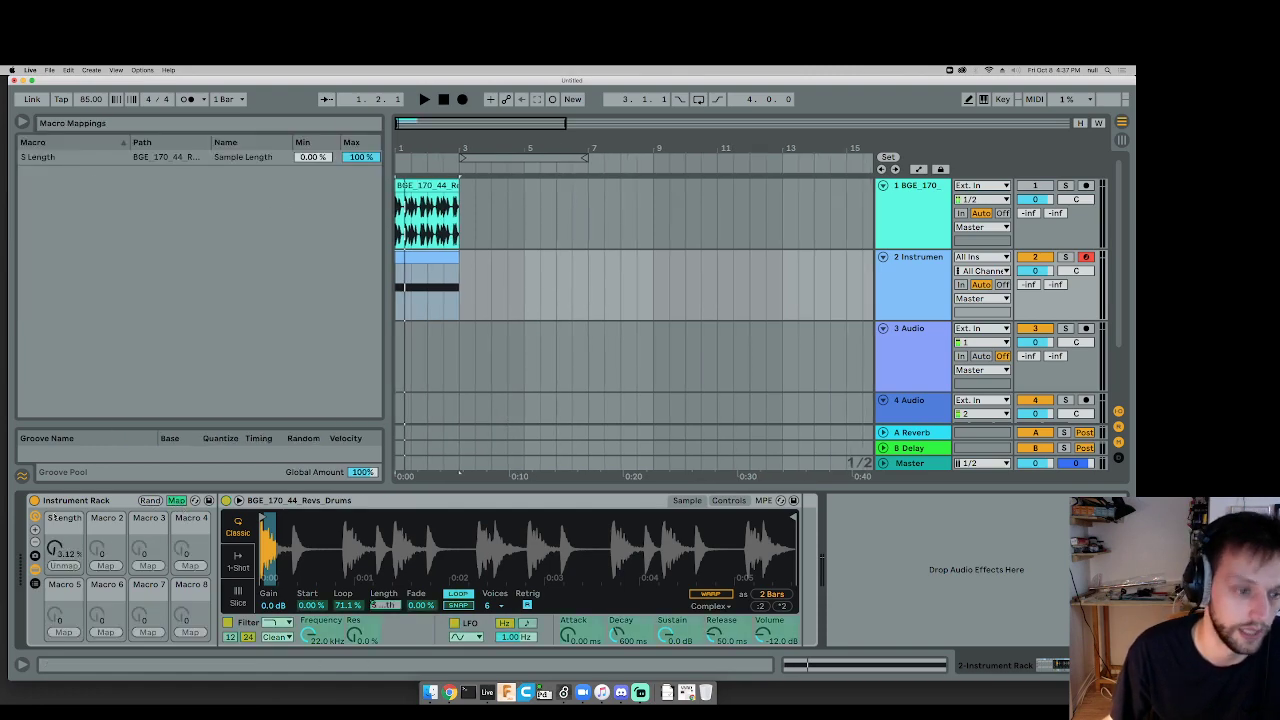
left_click_drag(360, 157, 361, 249)
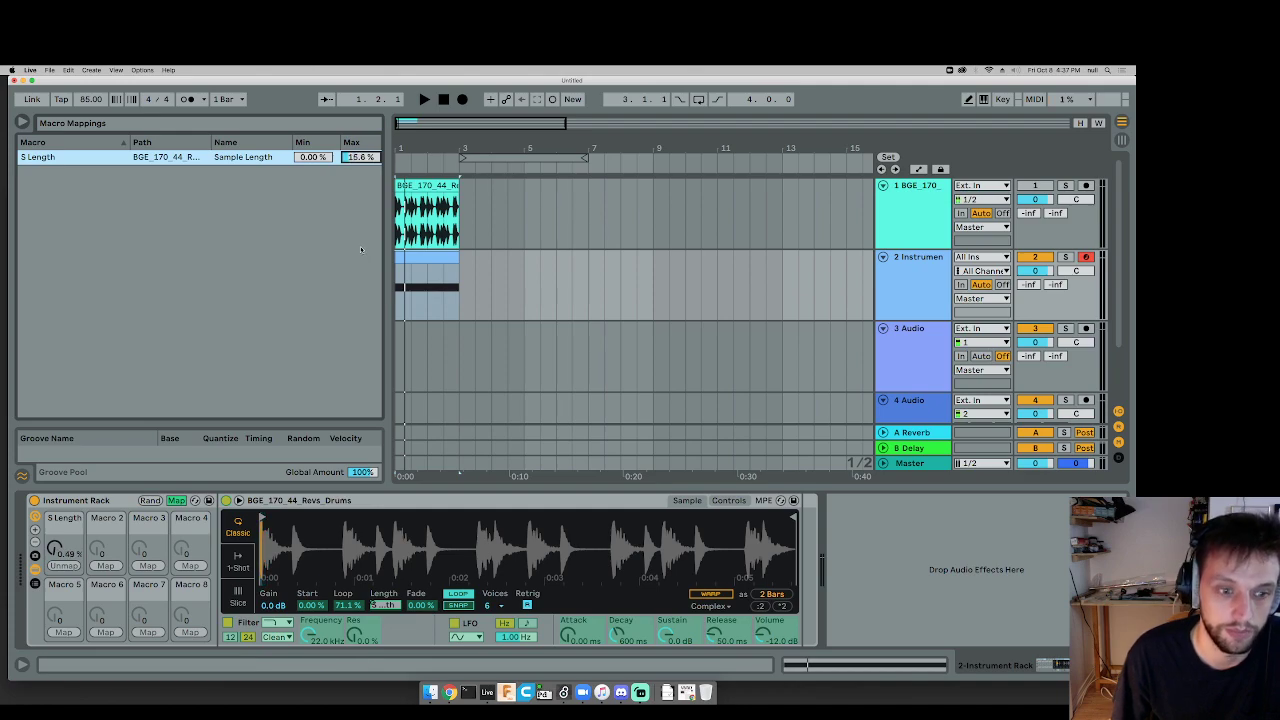
left_click(176, 500)
left_click_drag(63, 553, 61, 452)
left_click(176, 500)
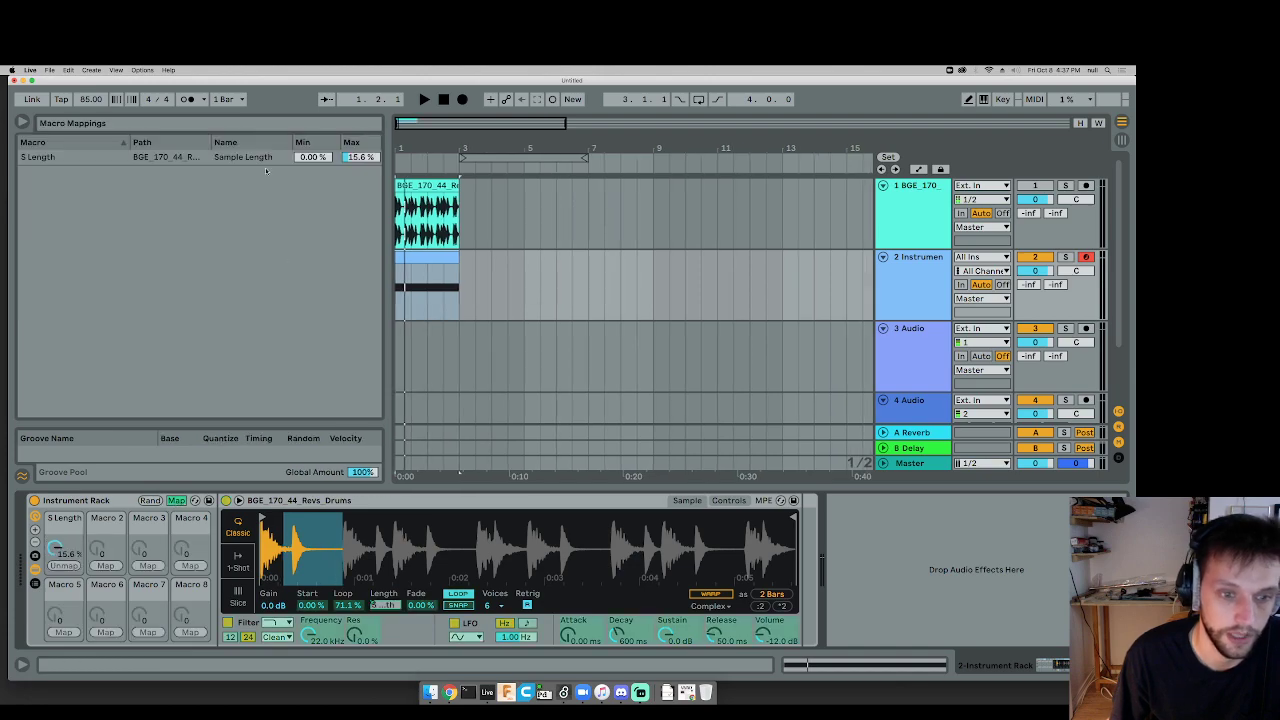
left_click_drag(366, 157, 369, 174)
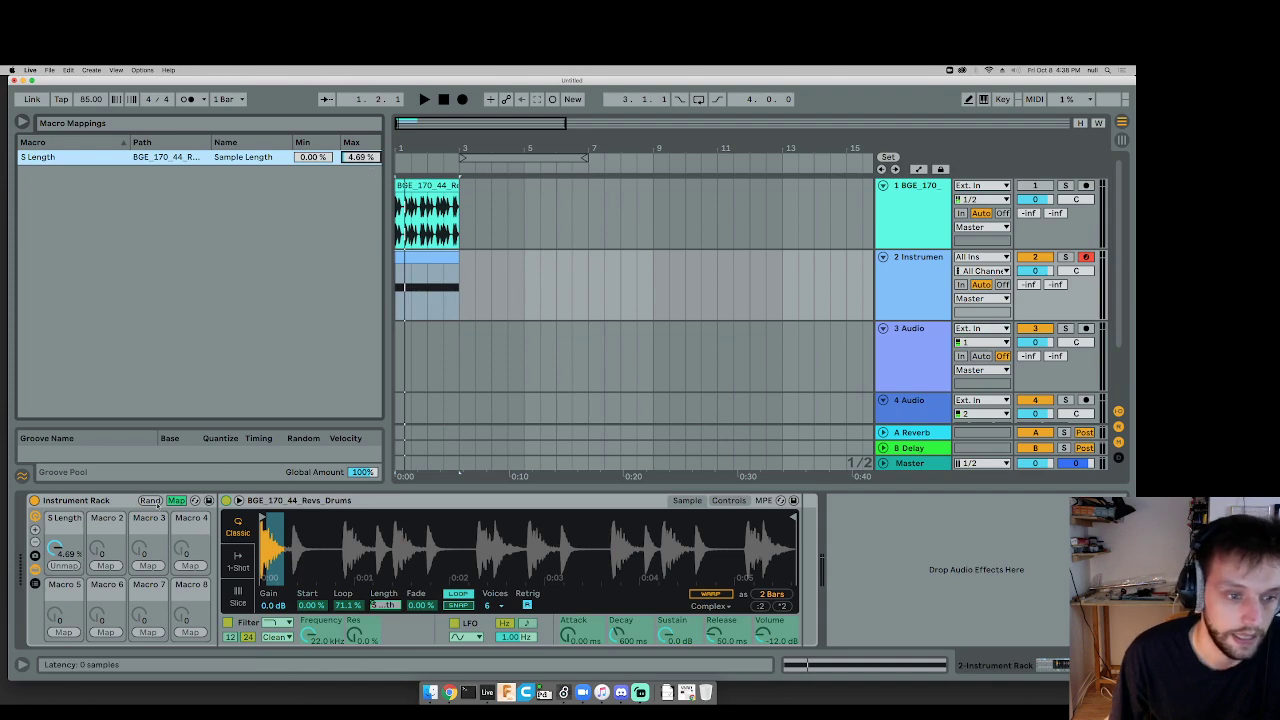
left_click(176, 500)
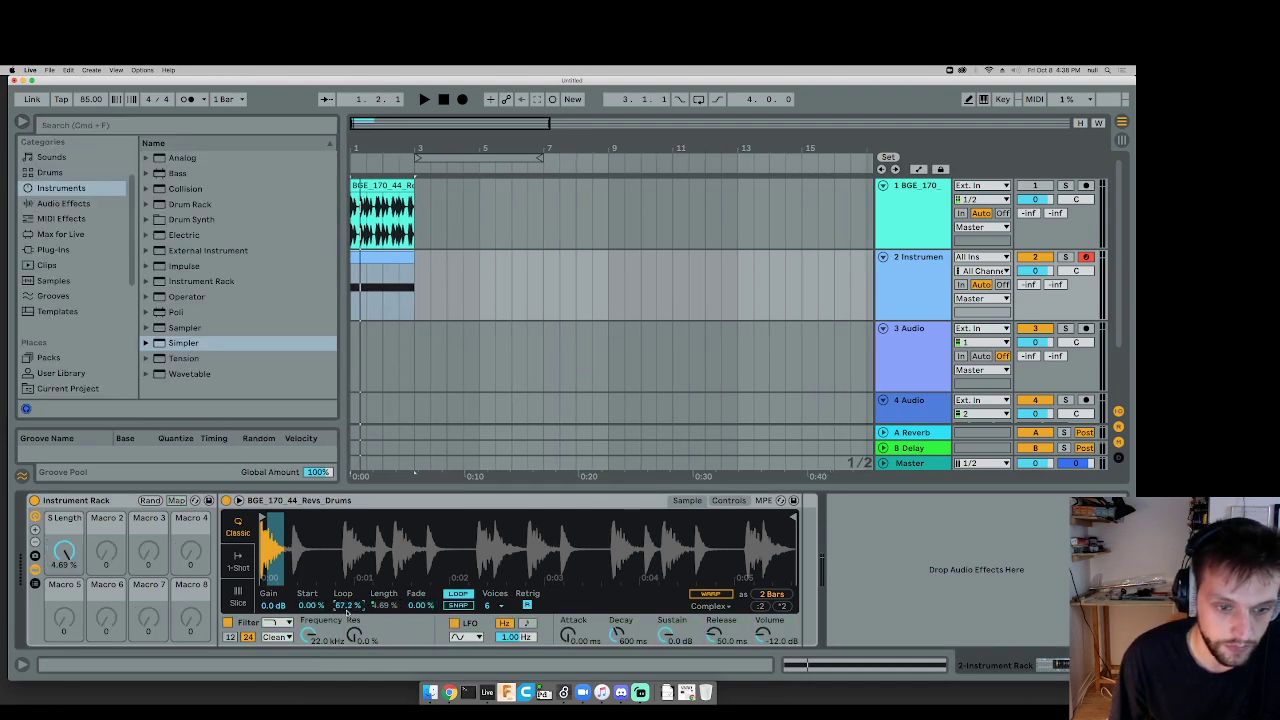
Step: Set Simpler's Loop amount to 83.6 %
left_click_drag(347, 606, 347, 593)
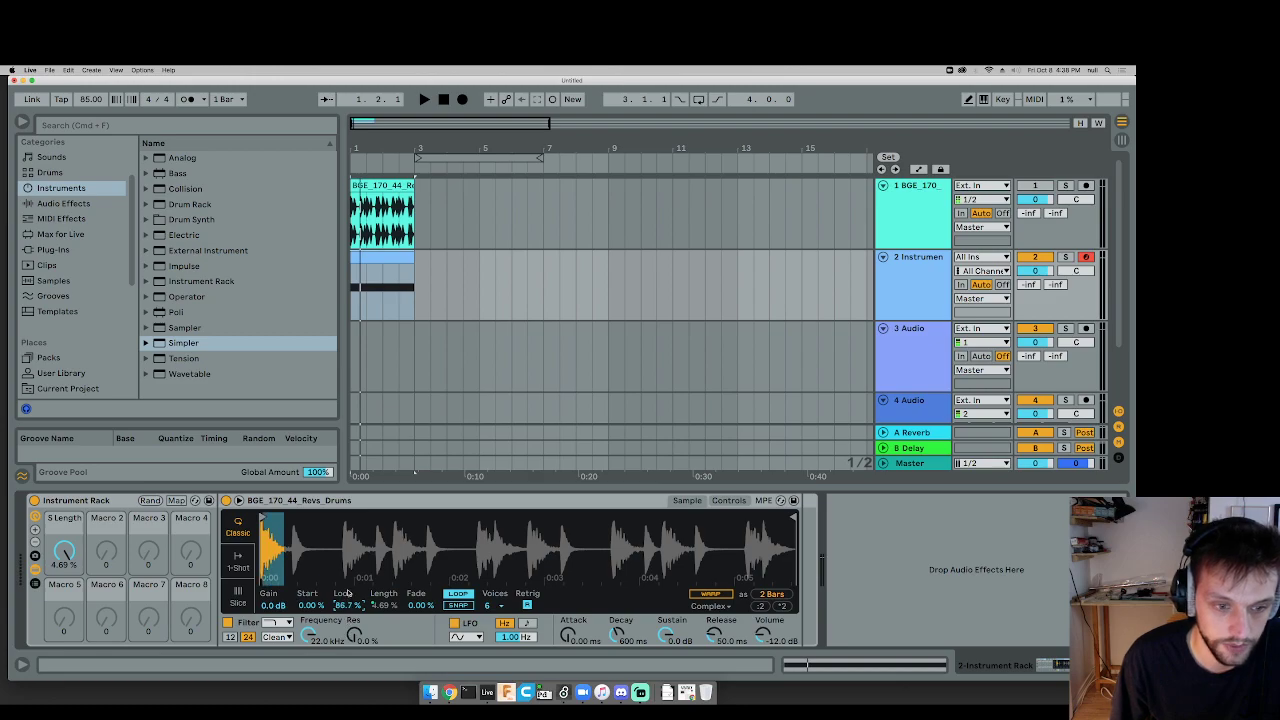
right_click(421, 606)
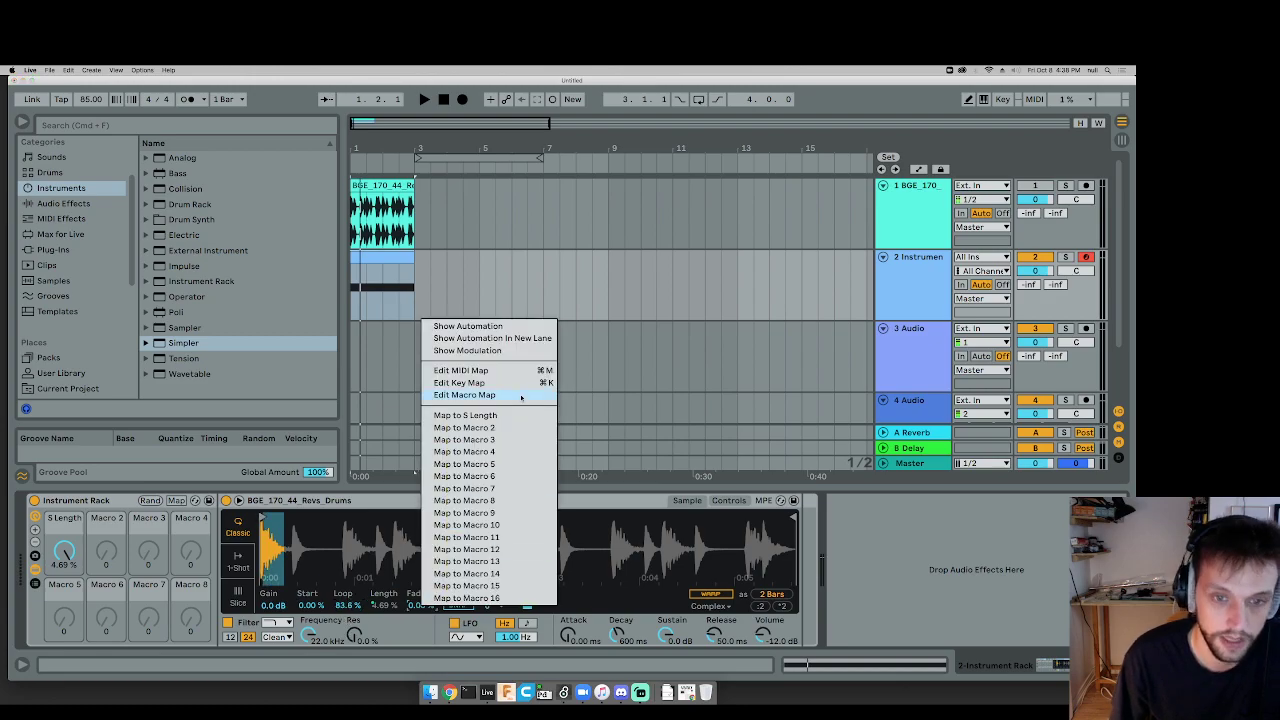
left_click(157, 536)
Step: Rename the rack's first macro, S Length, to Grain Size
left_click(67, 519)
key("super+r")
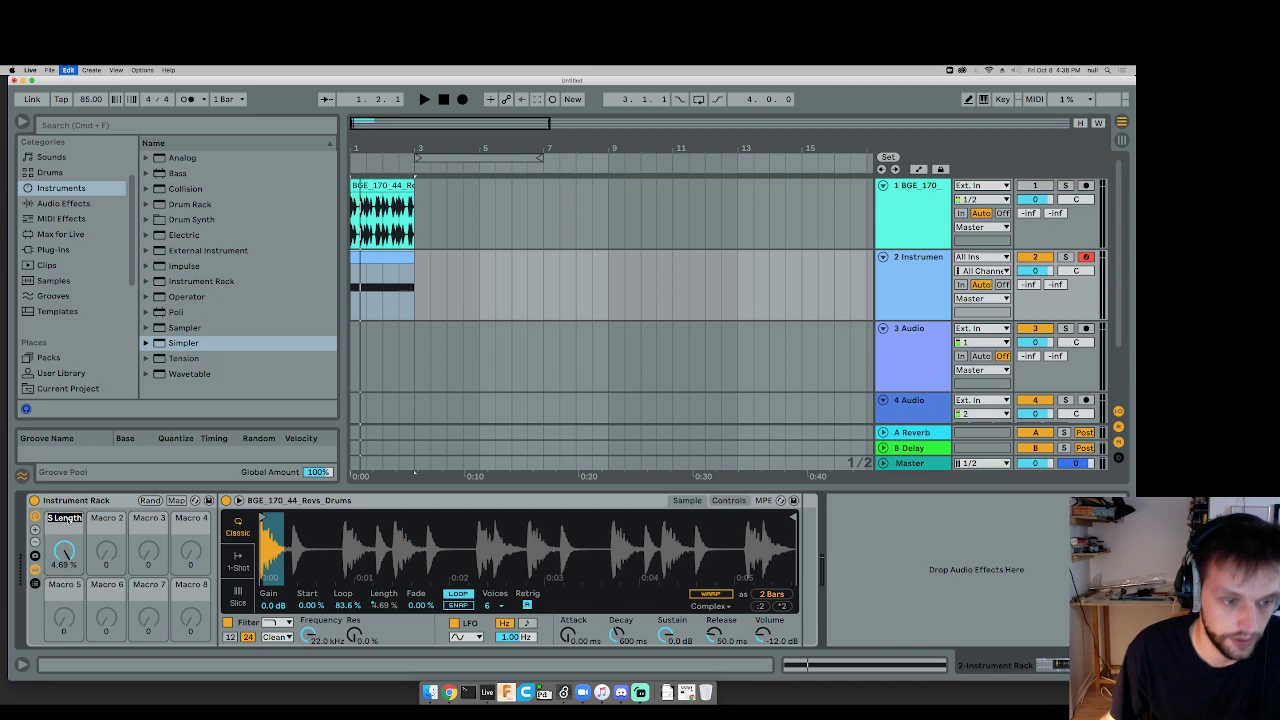
type("Grain Size")
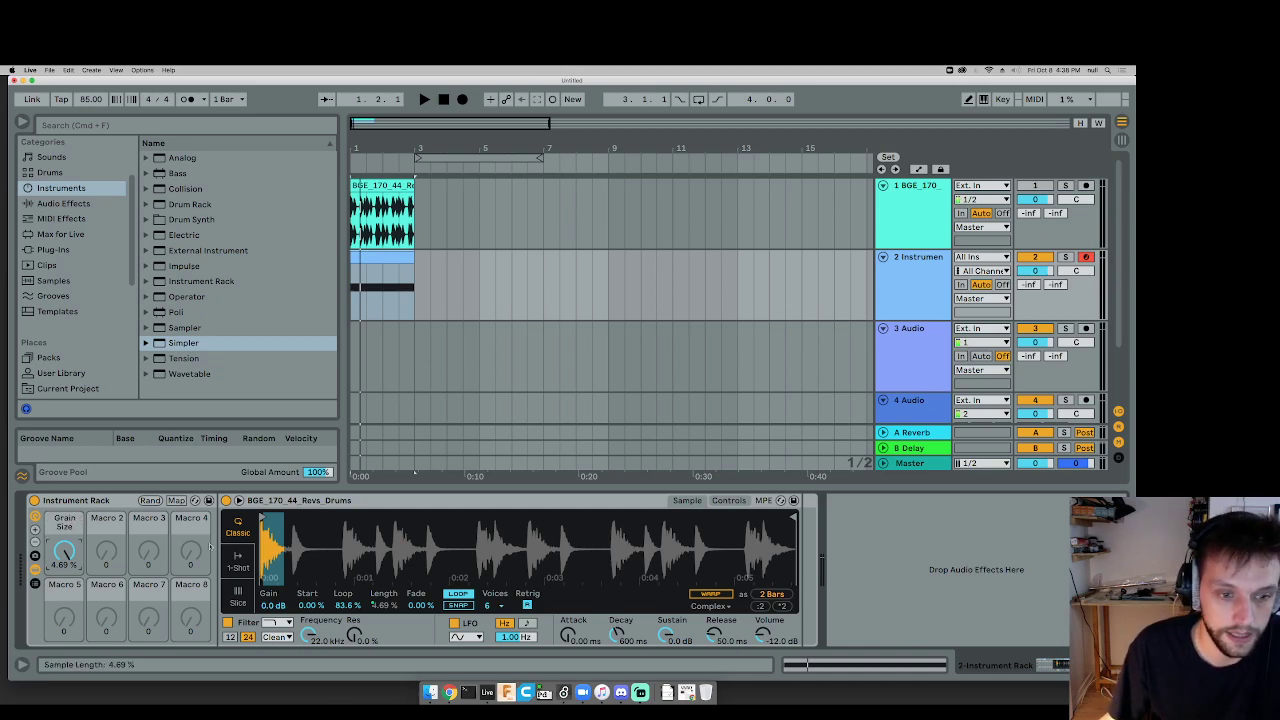
Step: Map Simpler's Start parameter to Macro 2 and rename that macro Position
left_click_drag(298, 607, 350, 606)
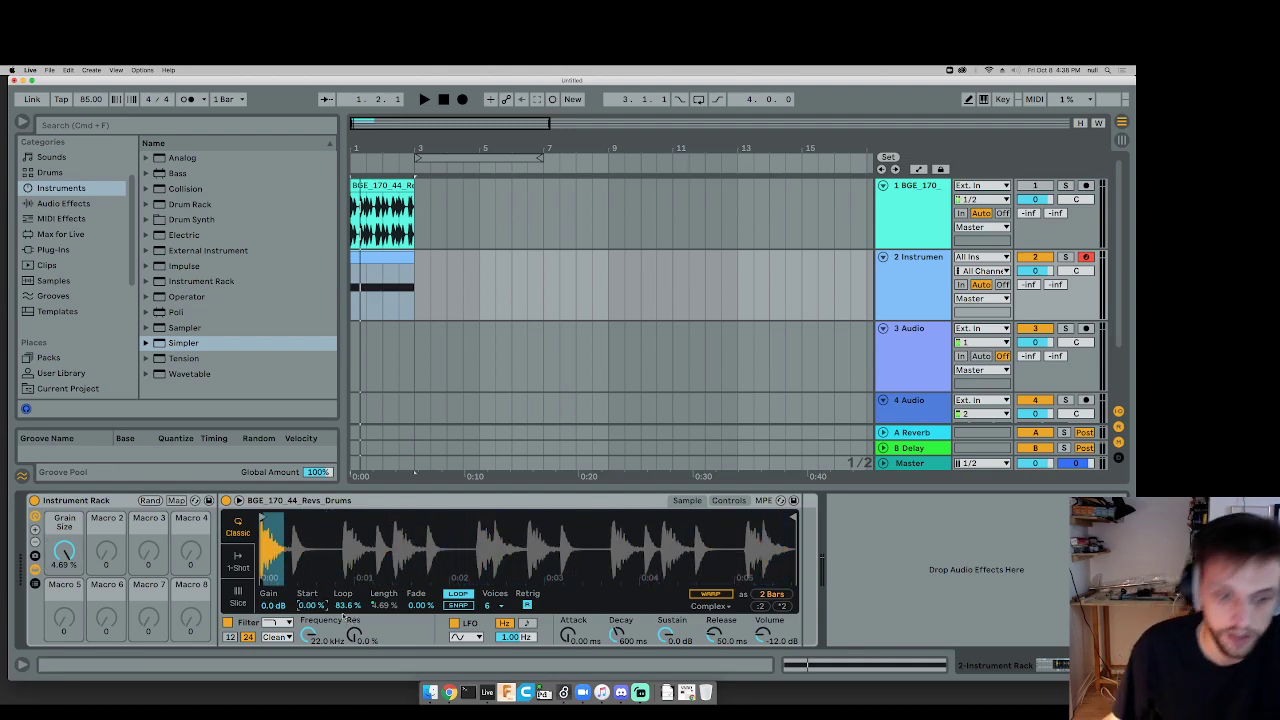
right_click(312, 606)
left_click(384, 428)
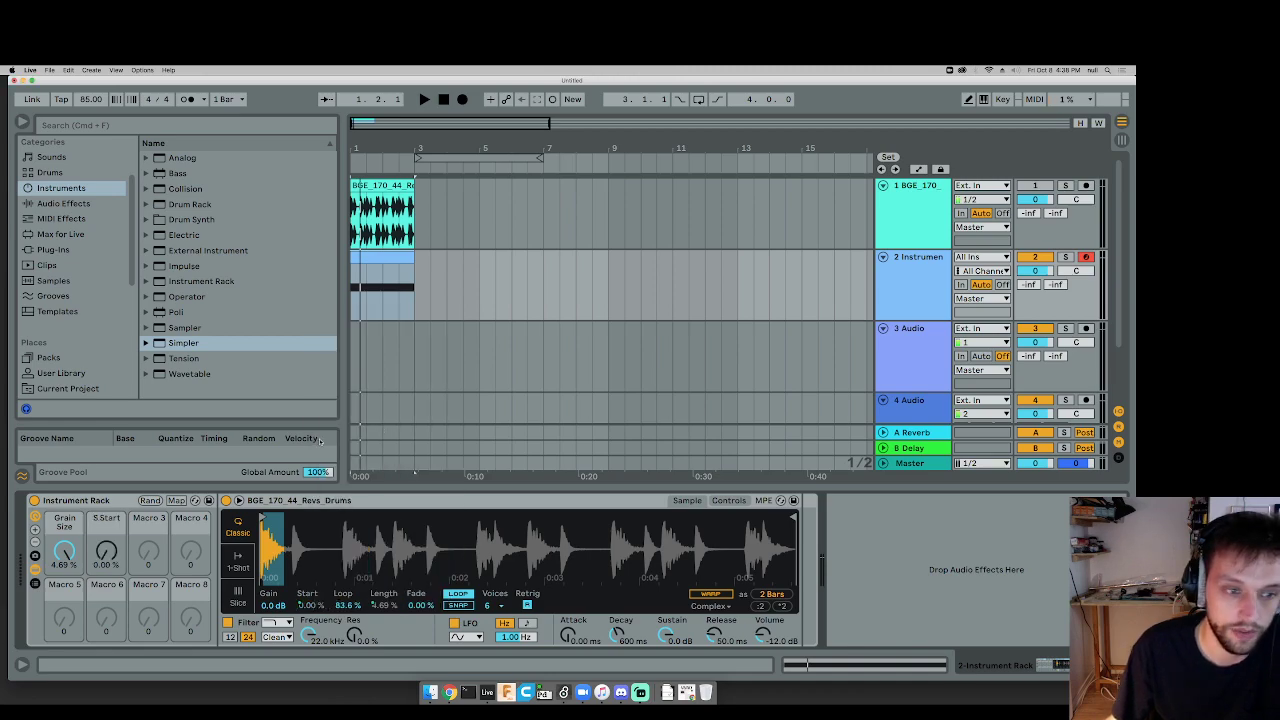
left_click(109, 523)
key("super+r")
type("P")
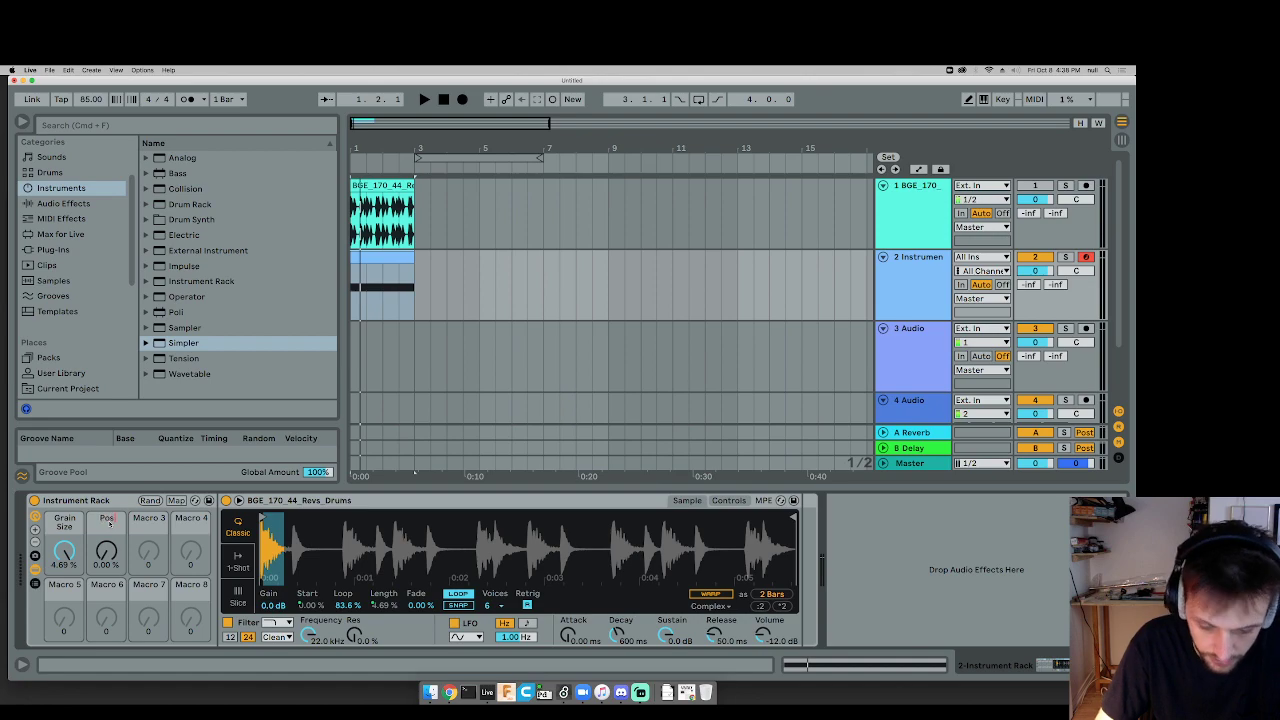
type("Position")
key("Return")
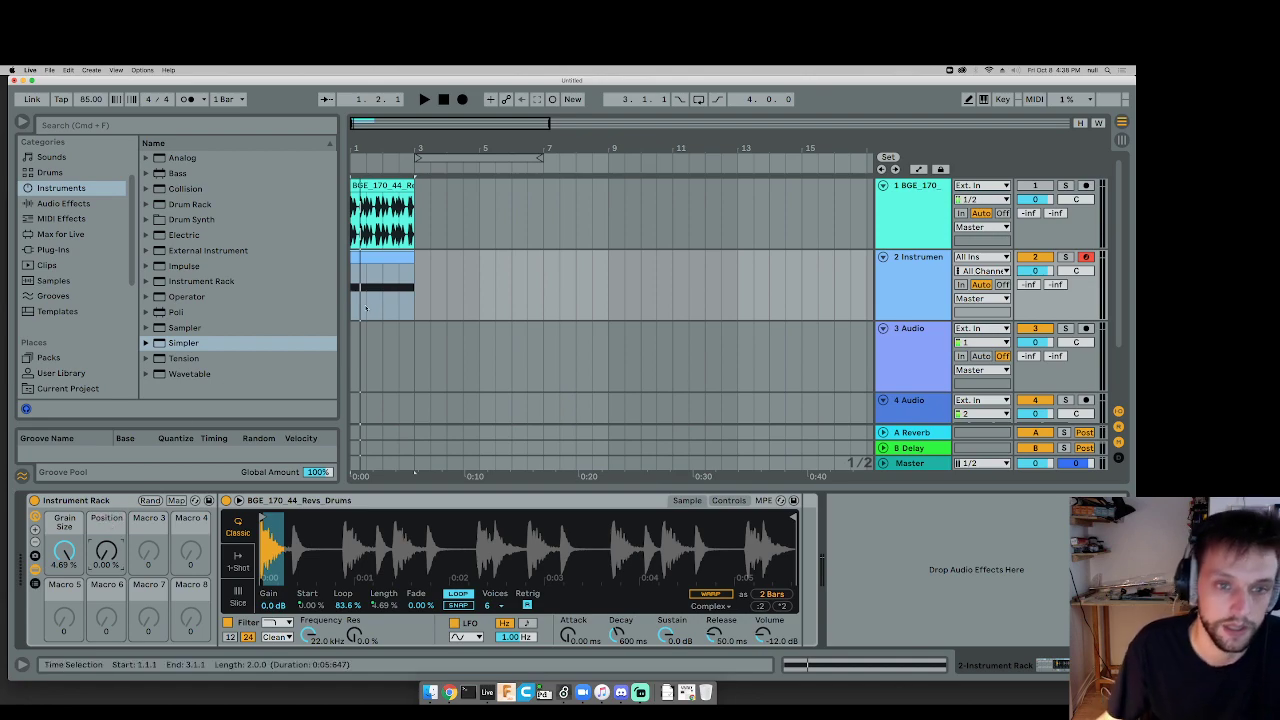
Step: Show automation and draw a Position ramp from 0 % at bar 1 to 100 % at bar 3 on the instrument track
key("a")
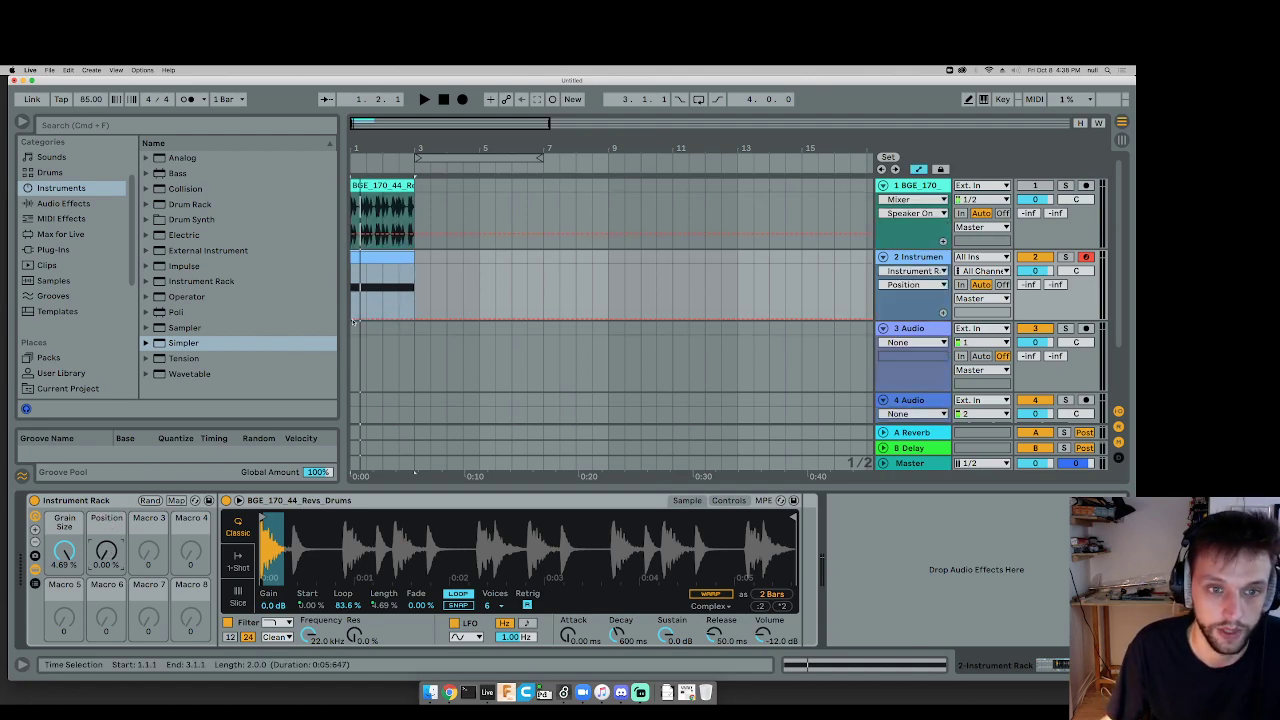
left_click(398, 343)
left_click(399, 322)
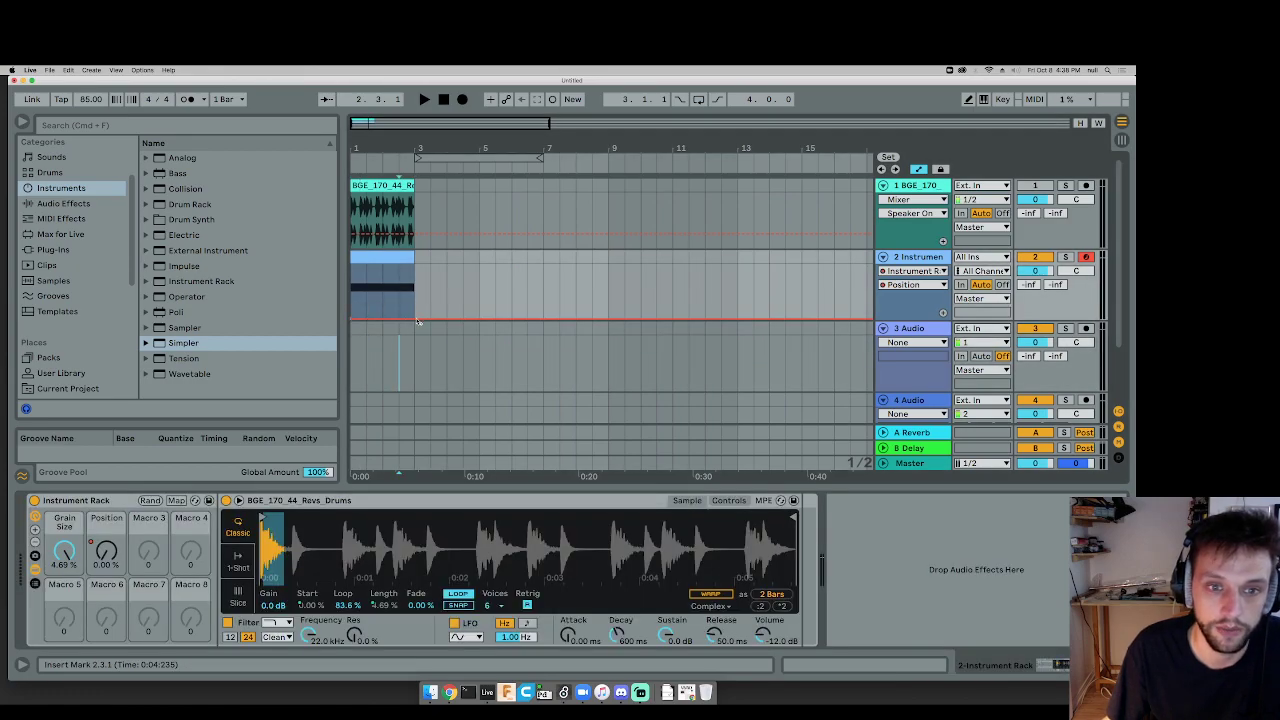
left_click_drag(418, 321, 410, 261)
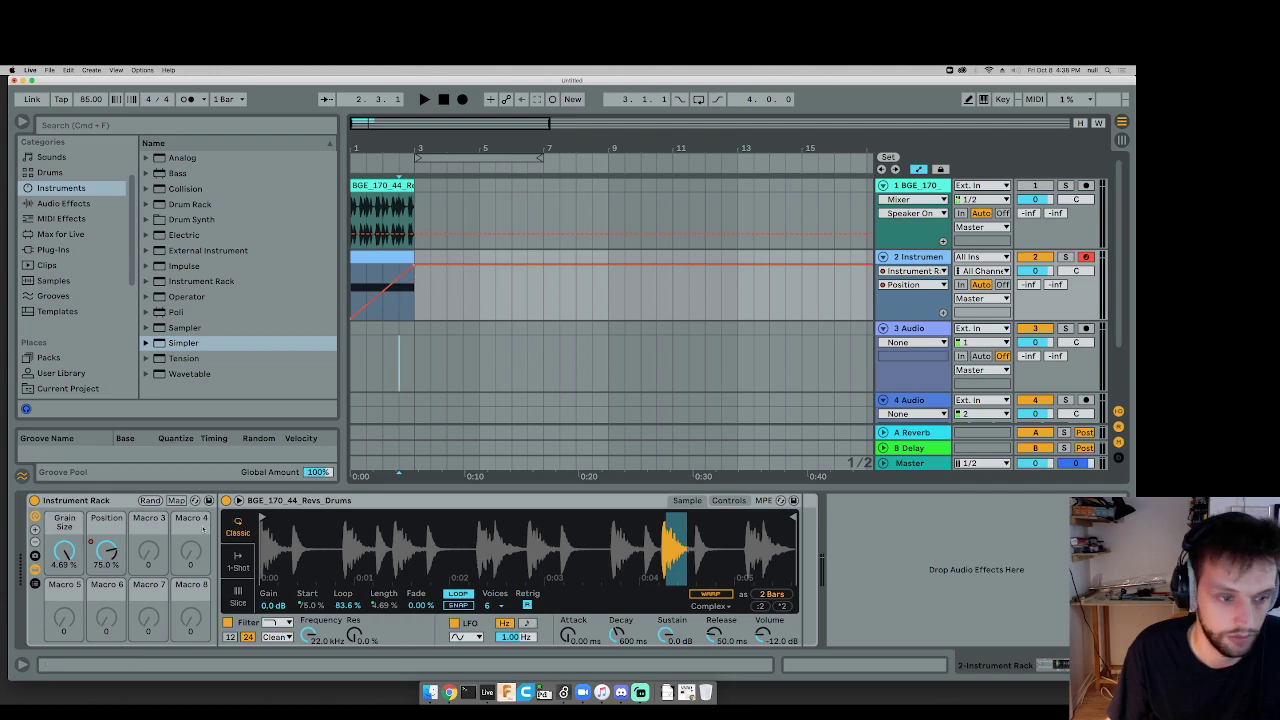
left_click(97, 558)
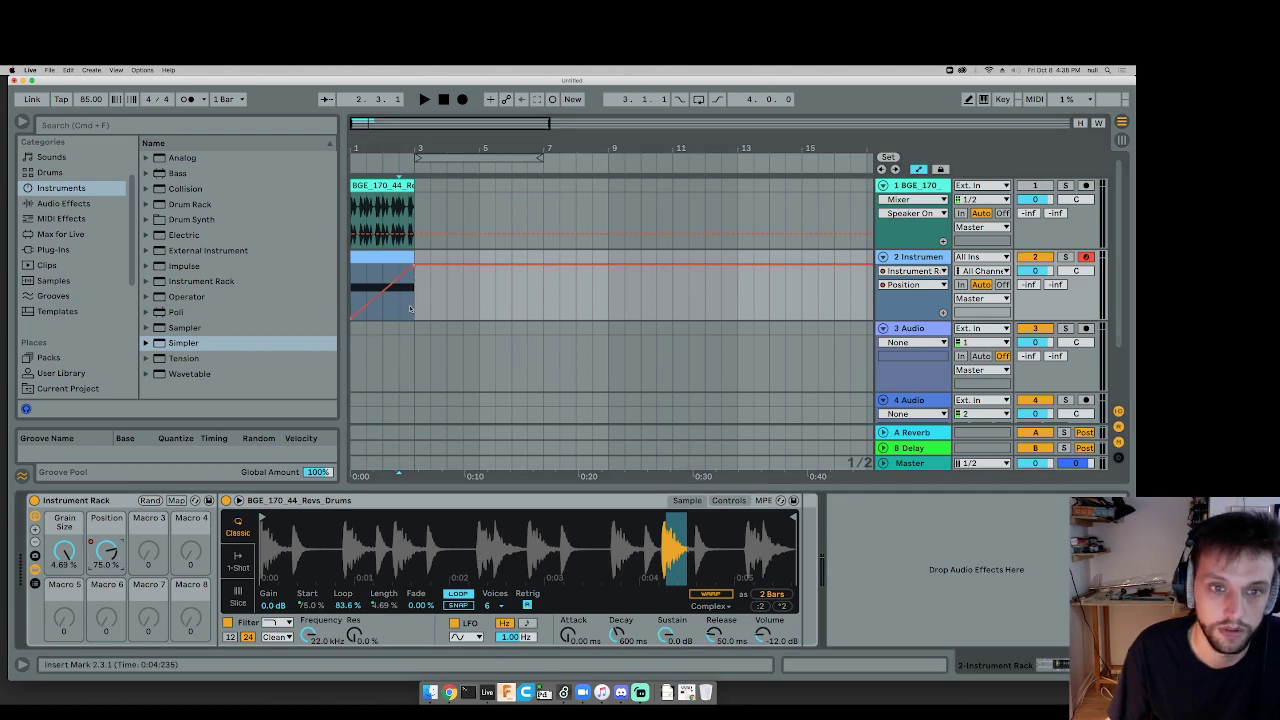
left_click(418, 268)
left_click(353, 306)
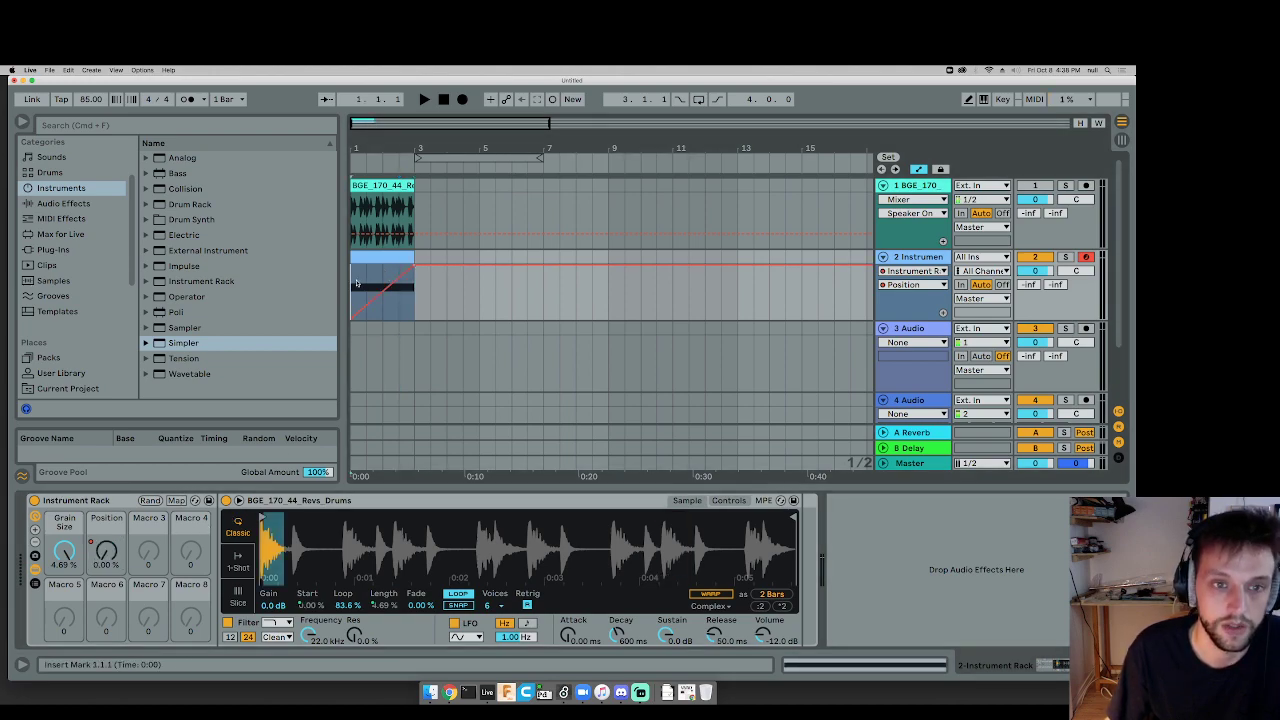
Step: Play the Position ramp from the start and lower the Grain Size macro to 0.97 % while listening
key("space")
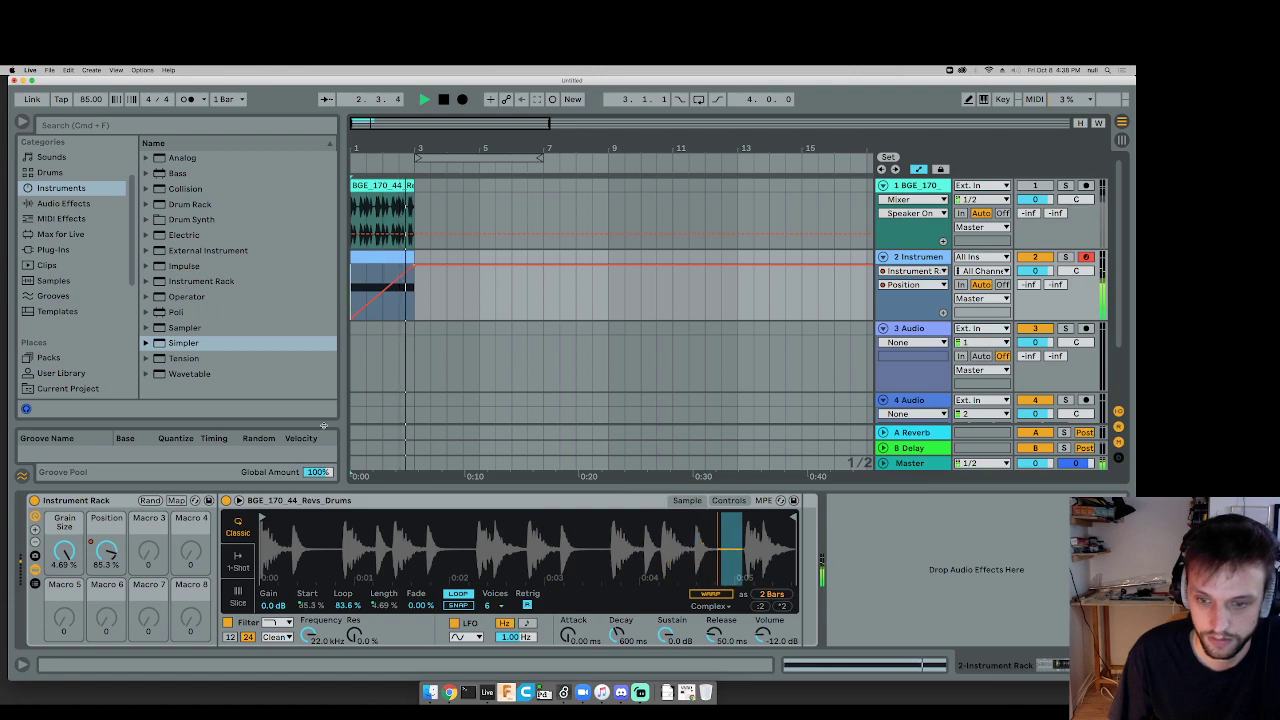
left_click_drag(63, 551, 80, 628)
key("space")
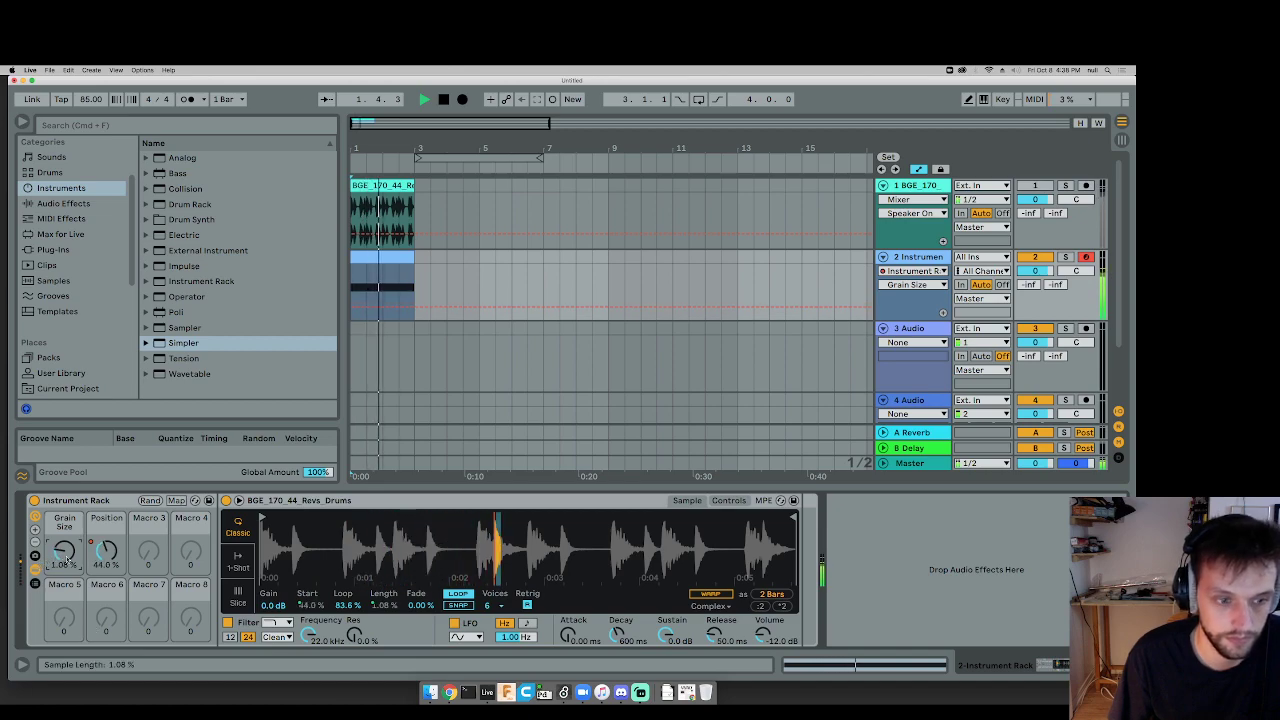
left_click_drag(66, 551, 67, 557)
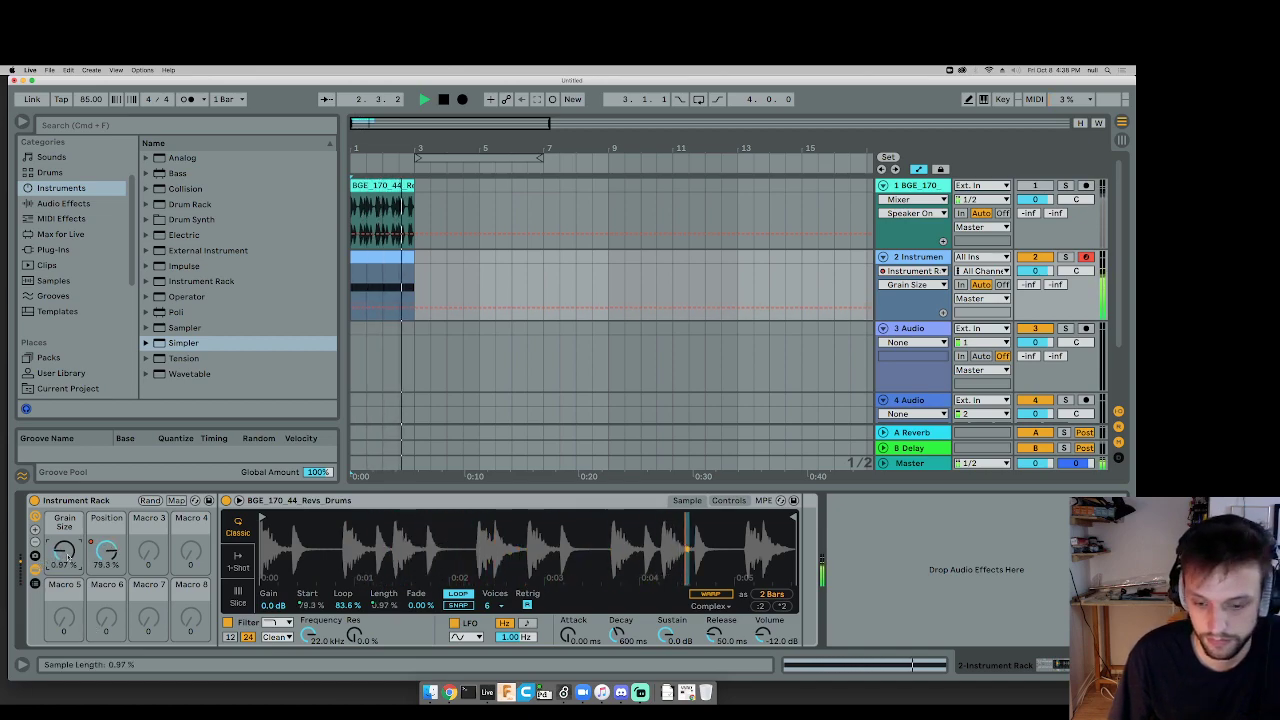
key("space")
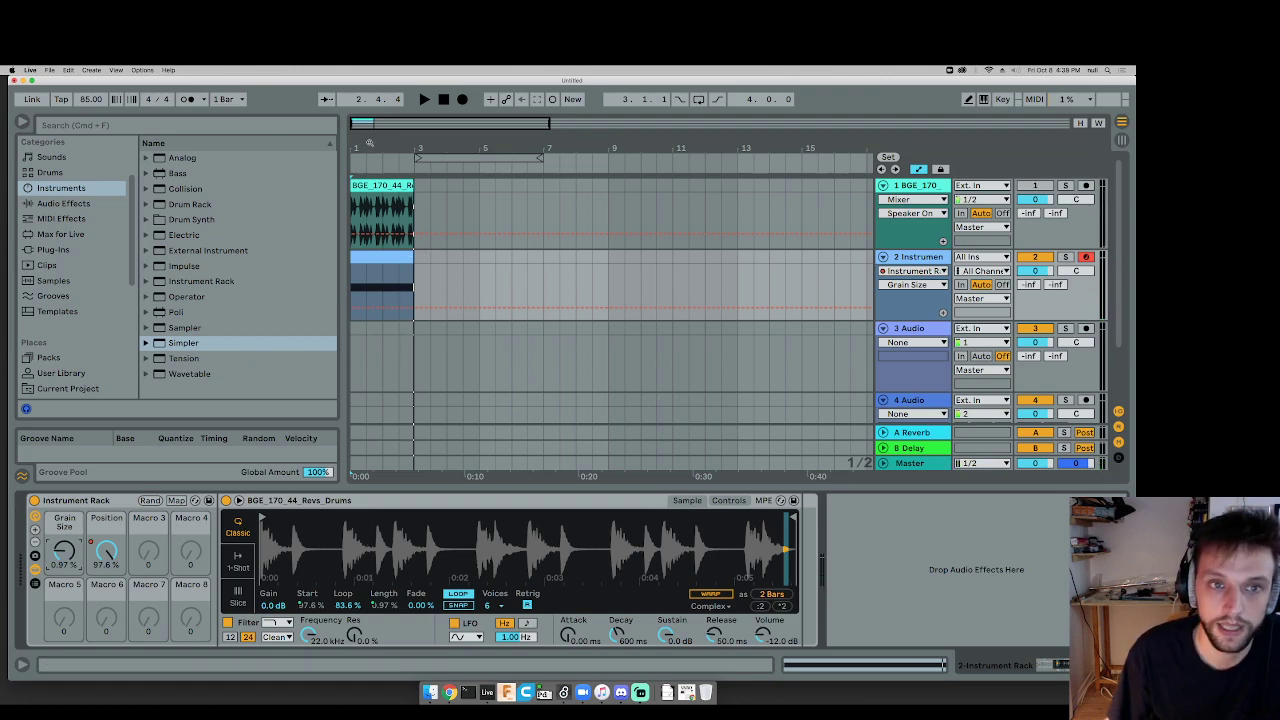
Step: Try splitting the Position automation into two one-bar ramps from 0 to 100 %, resetting at bar 2, and play it back
left_click_drag(369, 143, 409, 186)
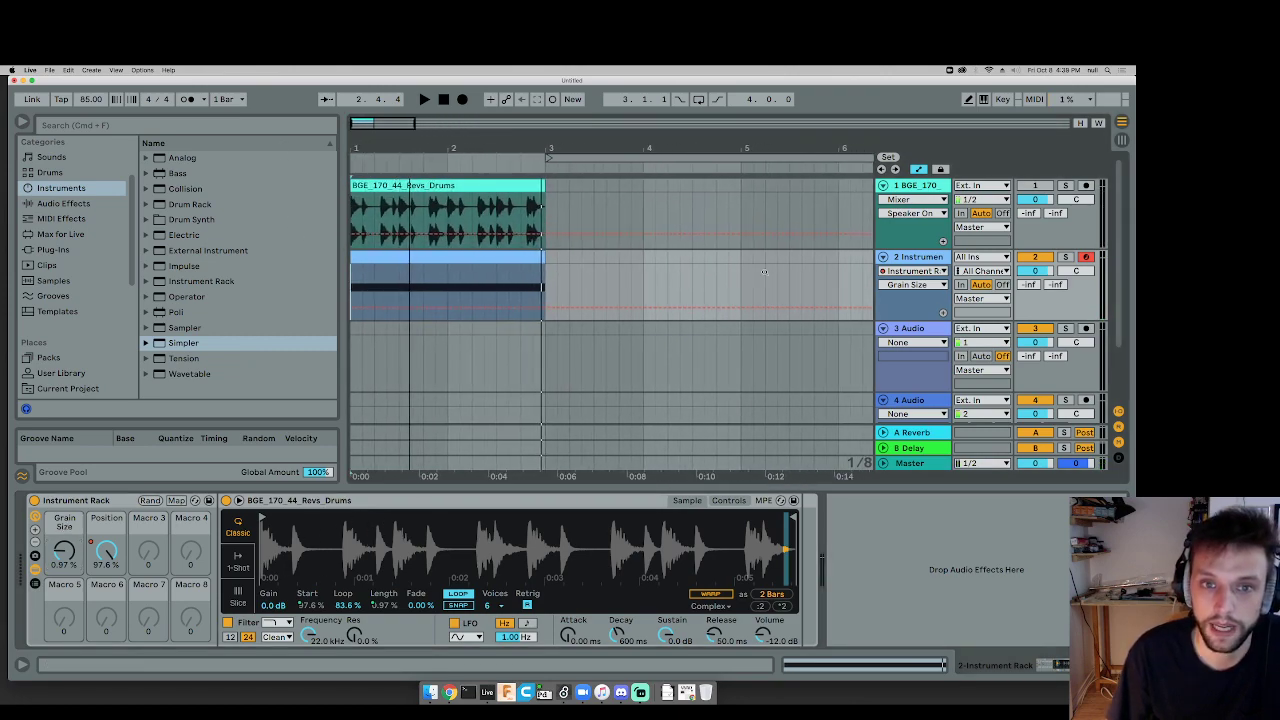
left_click(449, 186)
left_click(450, 257)
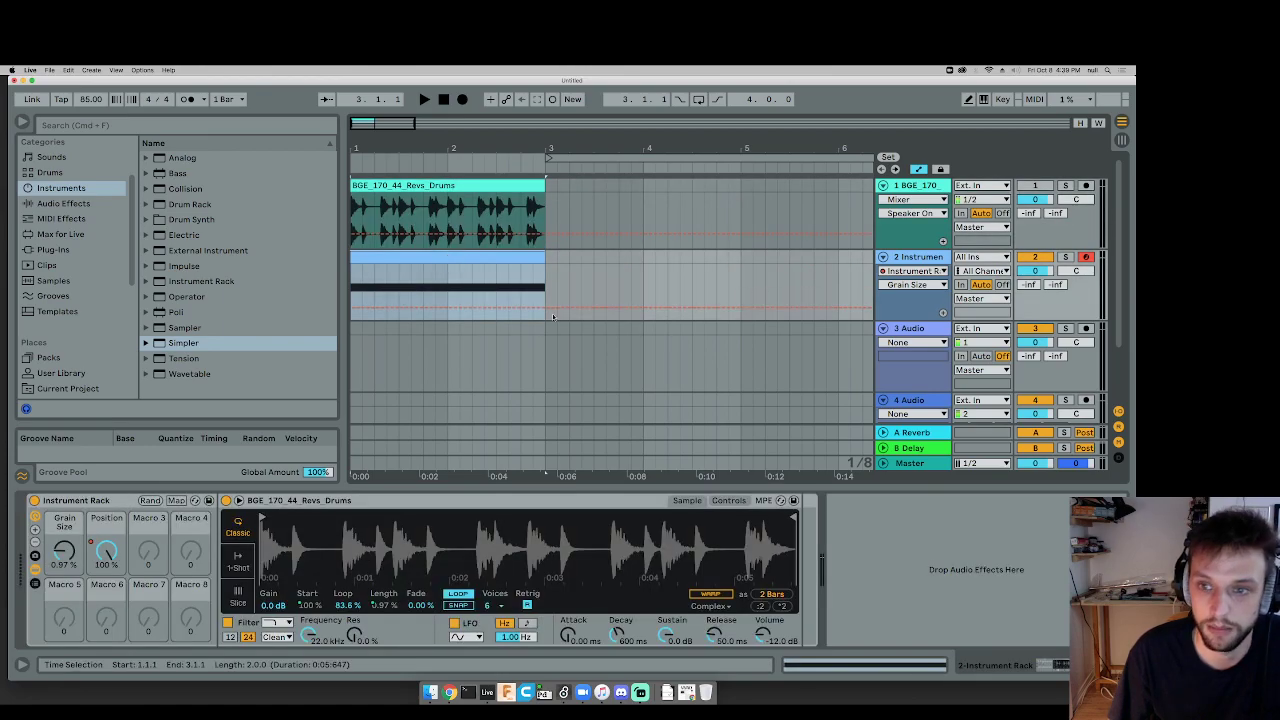
left_click(106, 551)
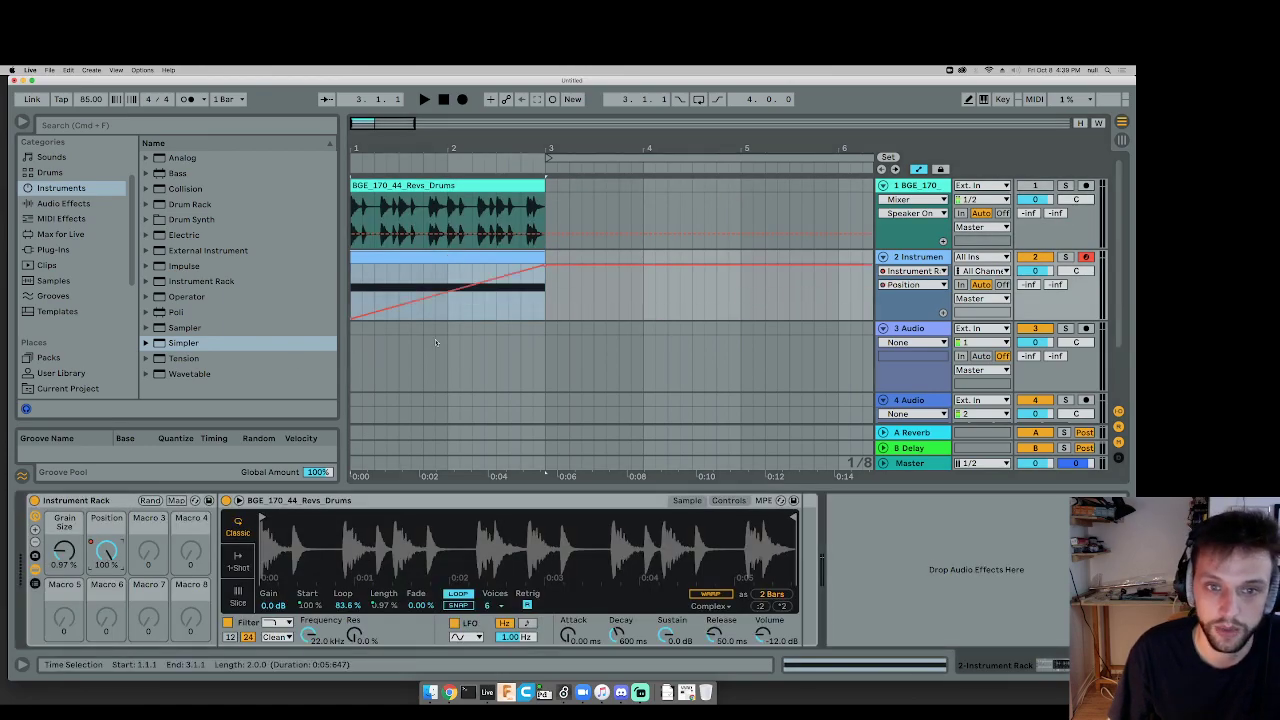
left_click_drag(448, 292, 432, 353)
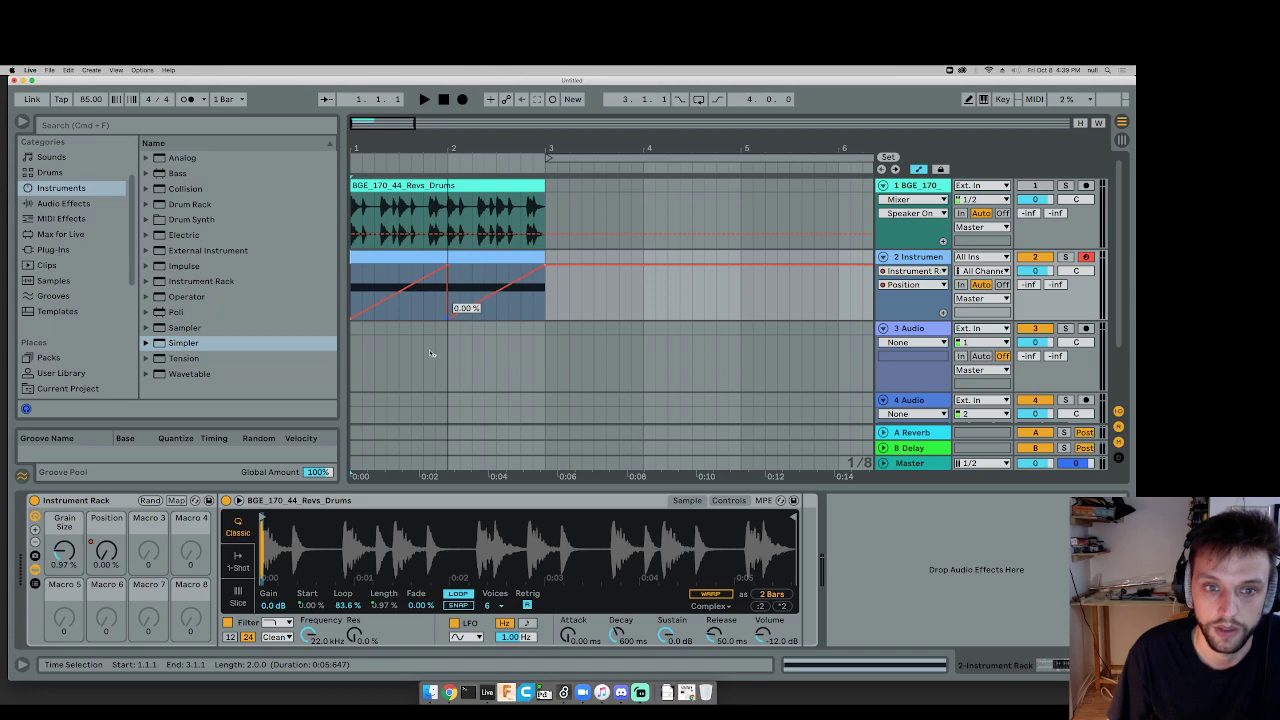
left_click(359, 289)
key("space")
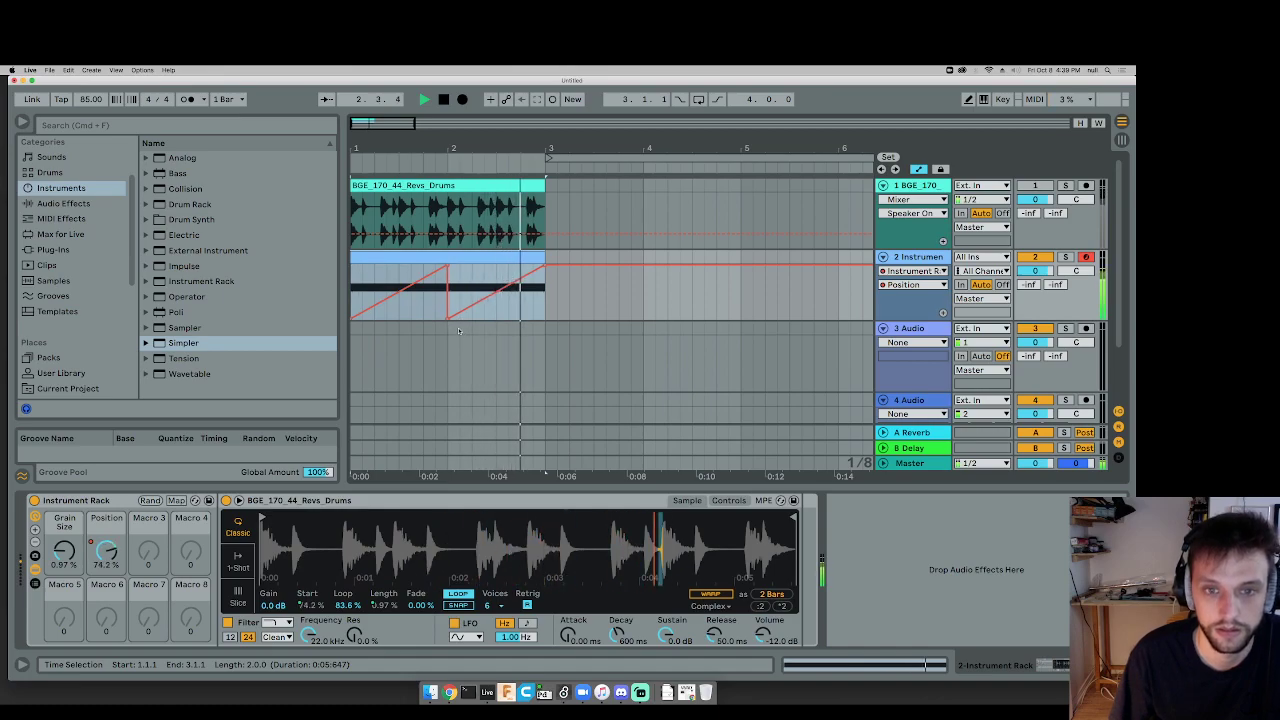
Step: Remove the Position reset at bar 2, lower the ramp's end point to 50.4 %, and play the slower sweep
left_click(462, 279)
left_click(448, 266)
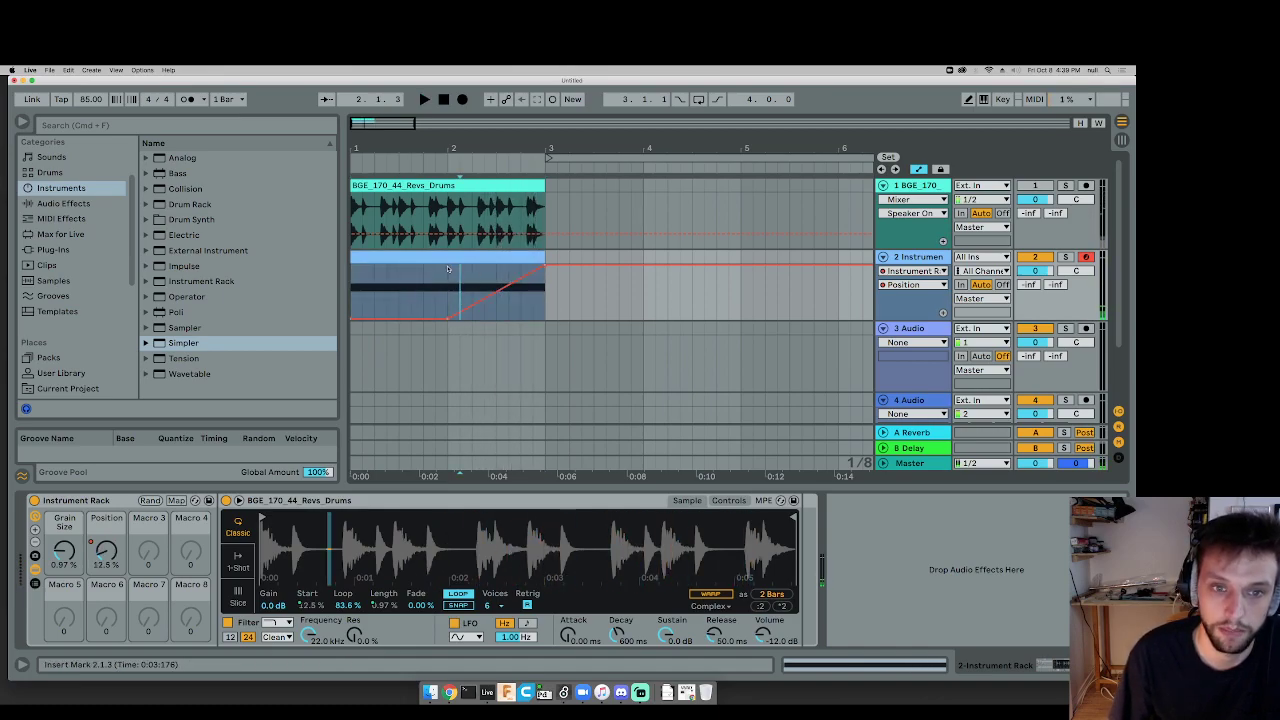
left_click(449, 320)
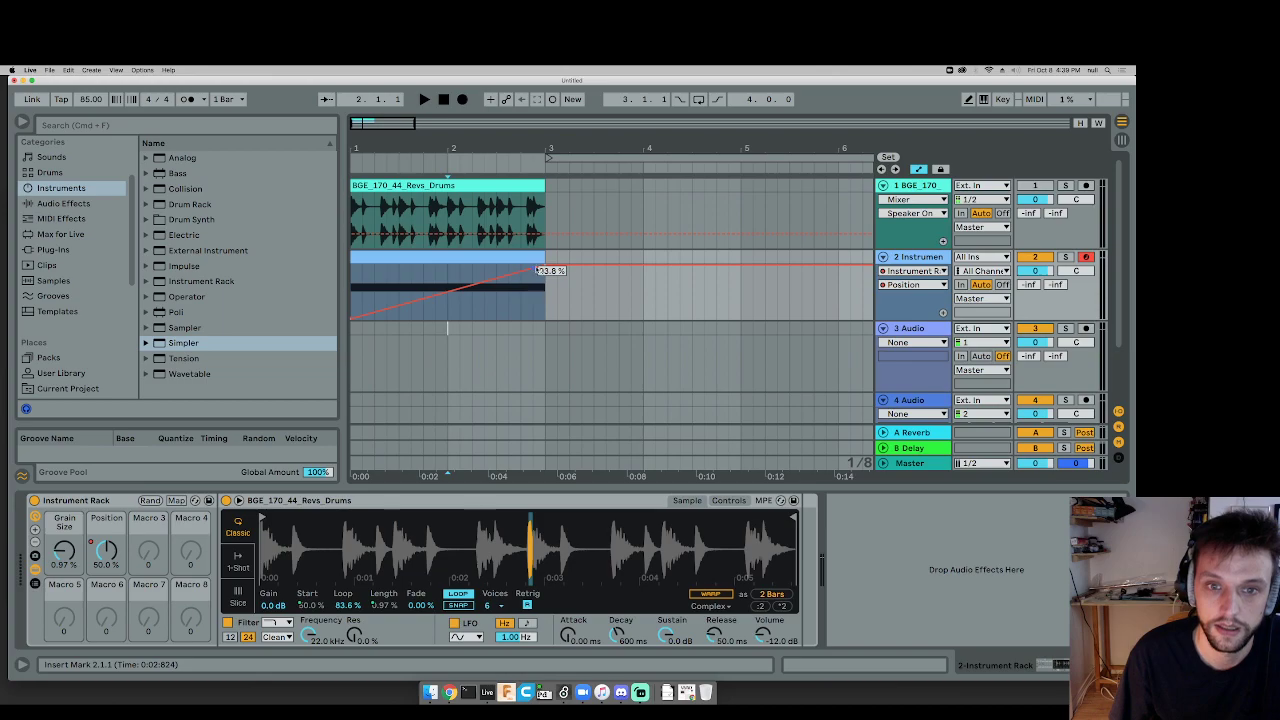
left_click_drag(546, 269, 547, 292)
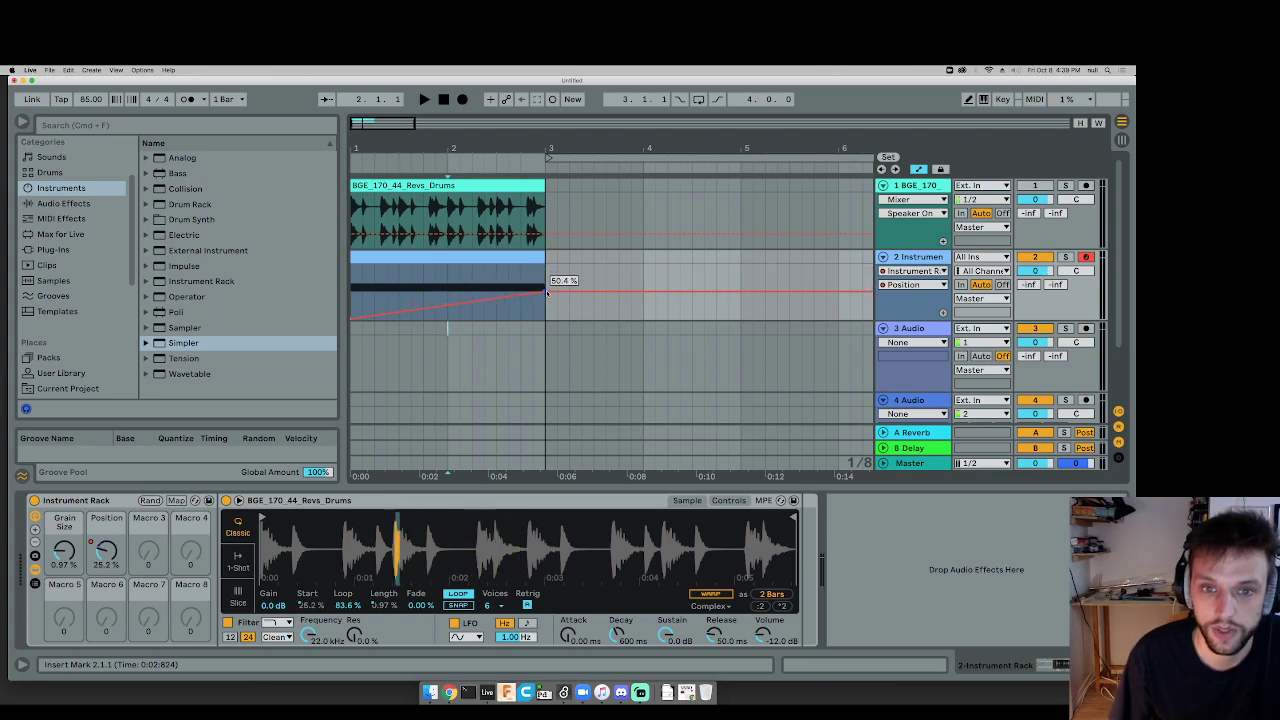
key("space")
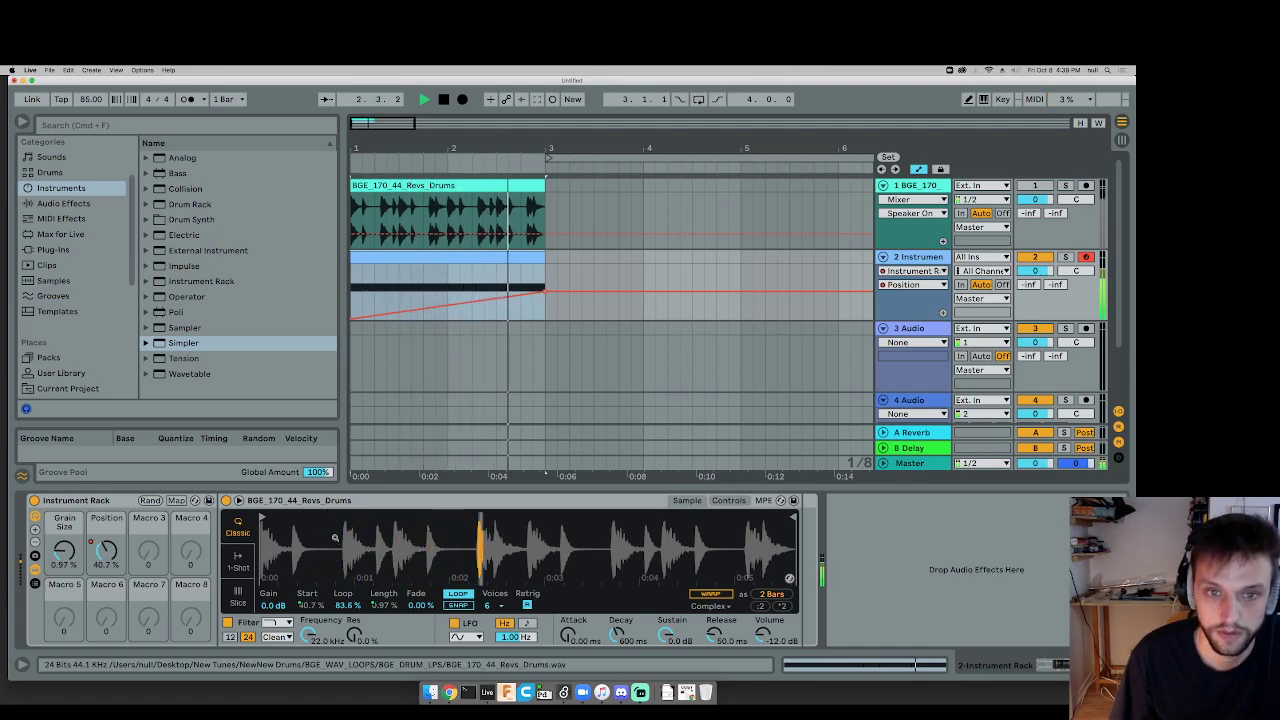
key("space")
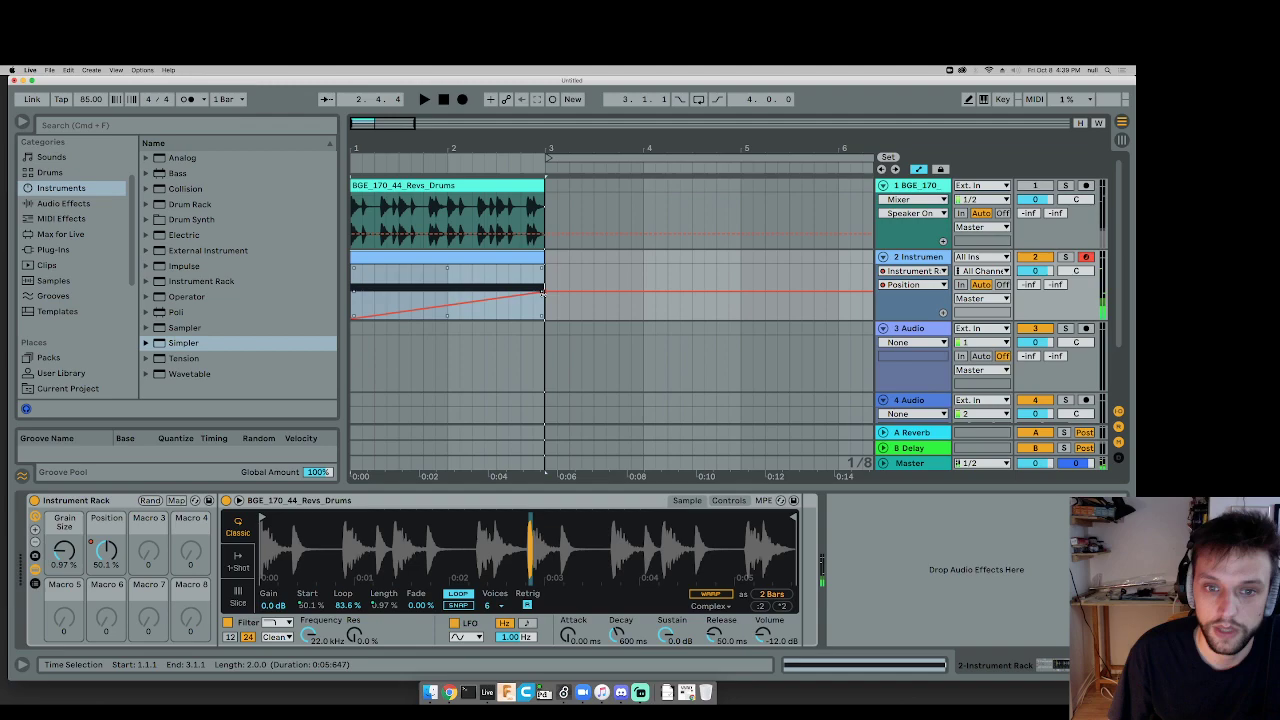
Step: Map Simpler's Fade parameter to Macro 3 and raise that macro to 94.4 %
left_click(414, 605)
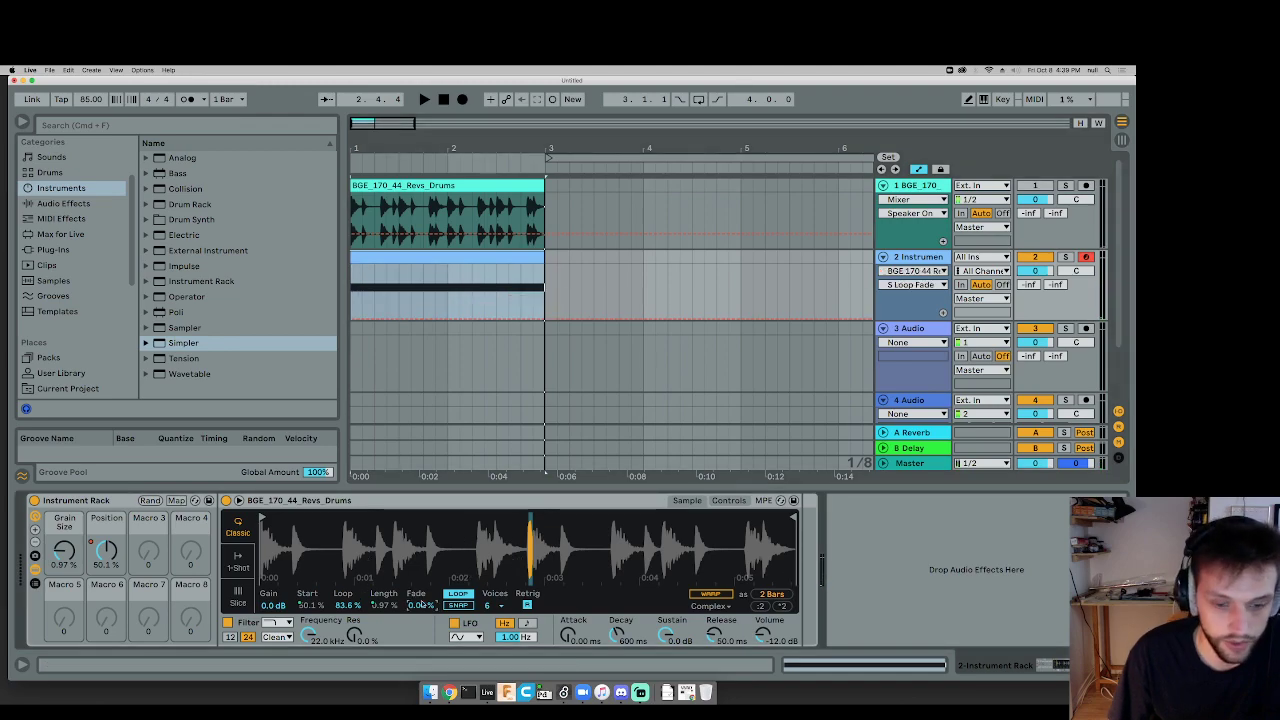
right_click(420, 606)
left_click(492, 438)
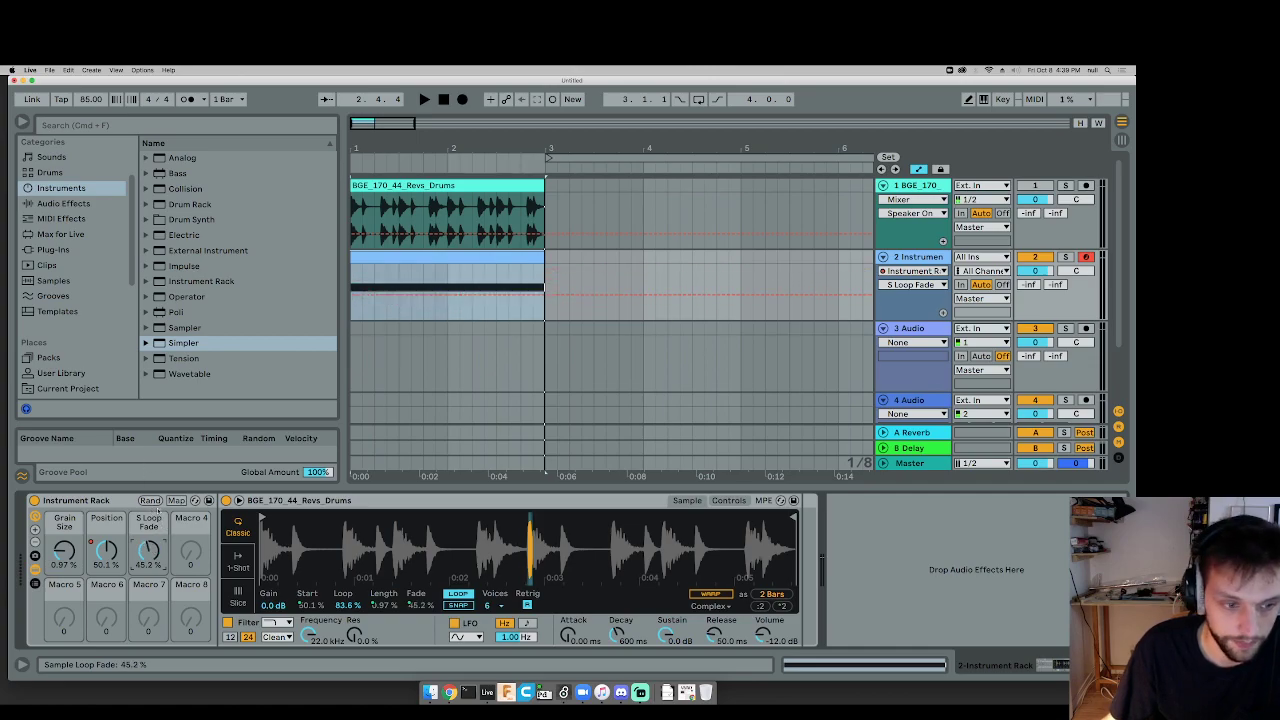
left_click_drag(159, 494, 160, 501)
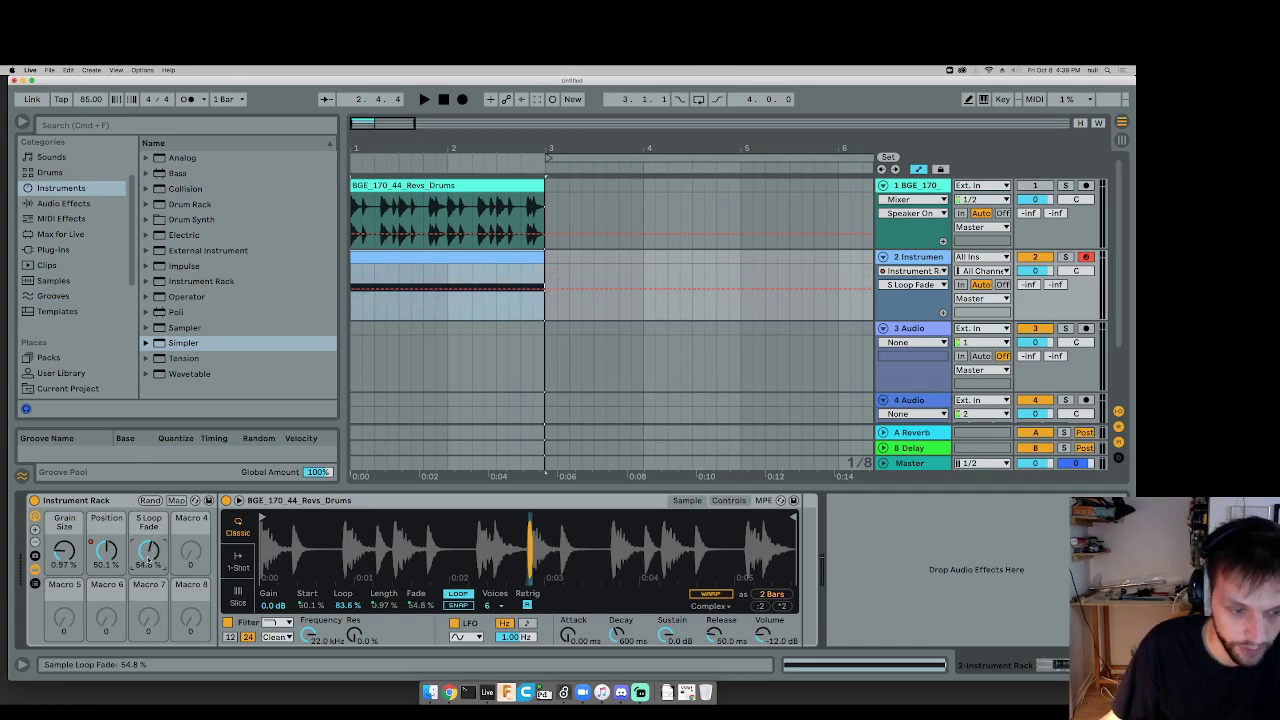
left_click_drag(148, 559, 149, 551)
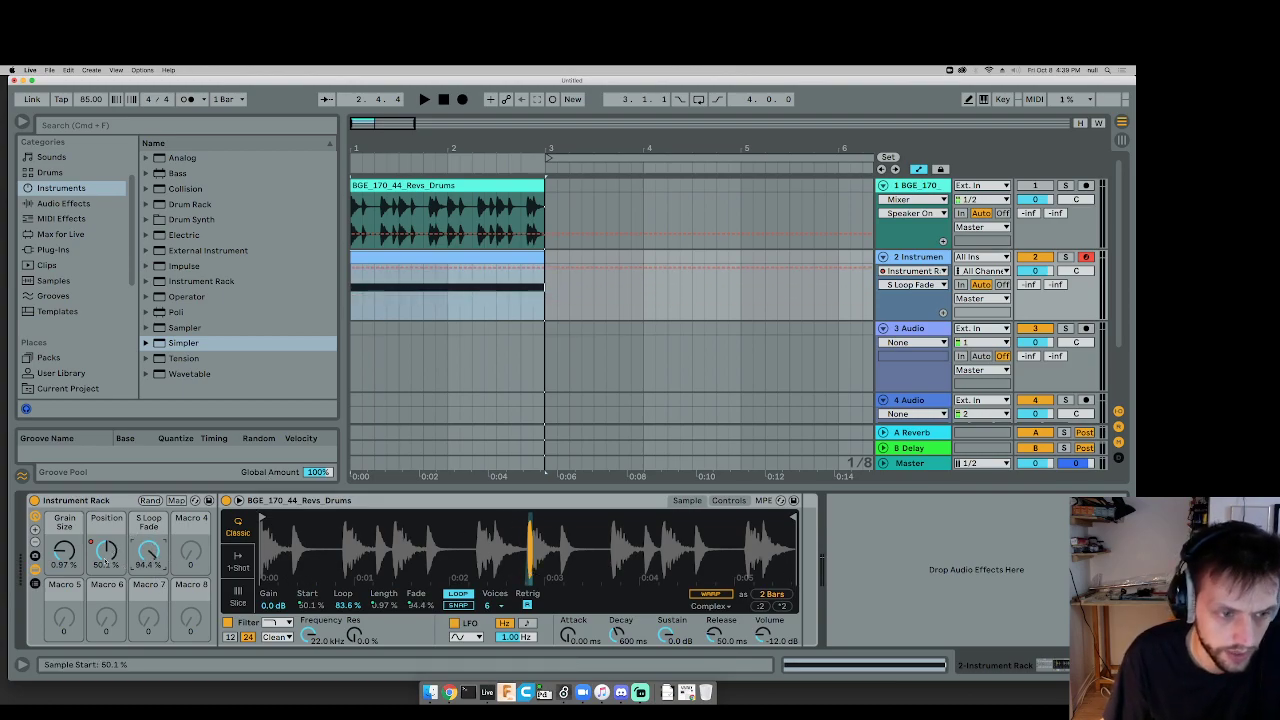
Step: Set the S Loop Fade macro to 57.8 % and the Grain Size macro to 0.93 % while auditioning the loop
mouse_move(63, 548)
left_mouse_down()
mouse_move(63, 530)
mouse_move(63, 564)
left_mouse_up()
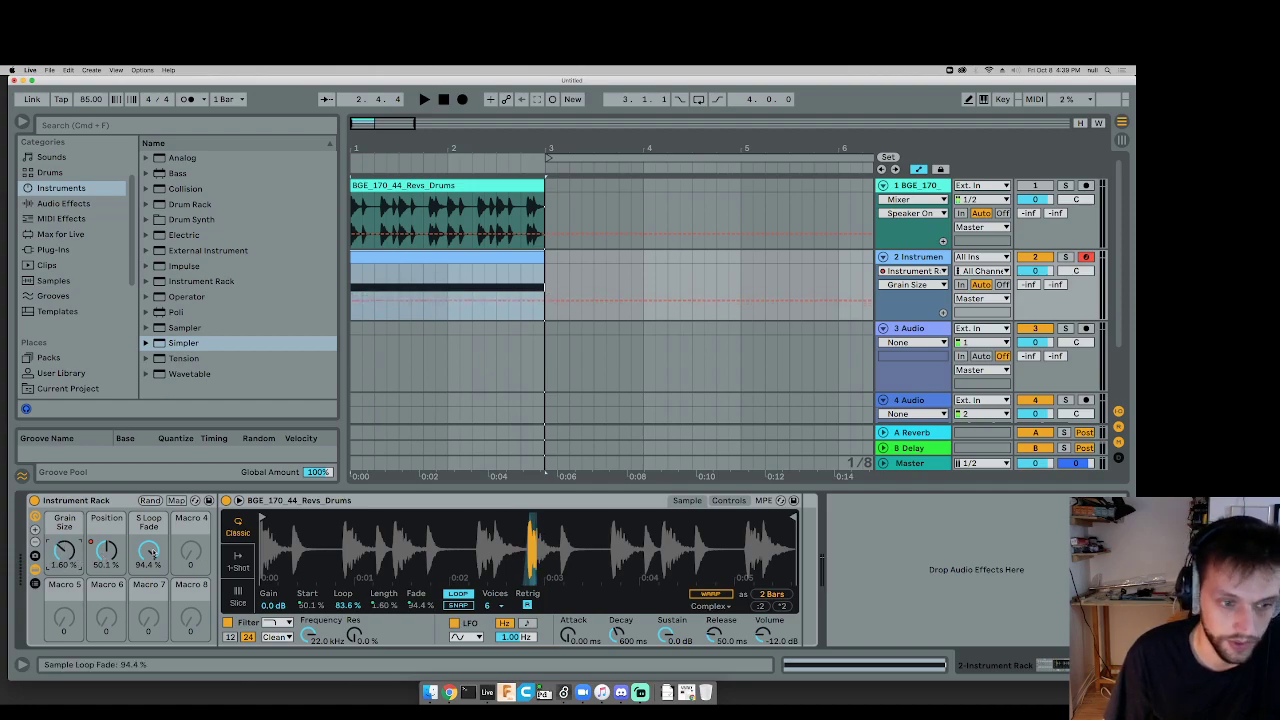
left_click_drag(152, 553, 152, 590)
key("space")
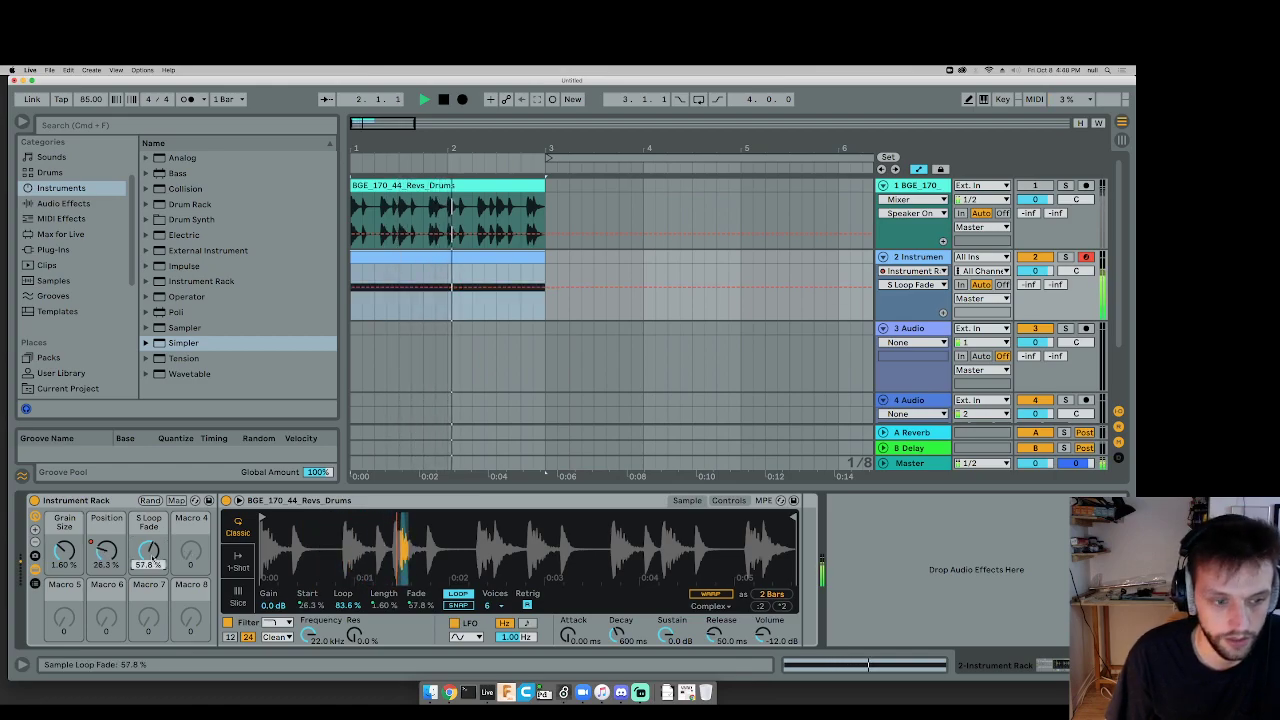
mouse_move(63, 550)
left_mouse_down()
mouse_move(66, 568)
mouse_move(64, 538)
left_mouse_up()
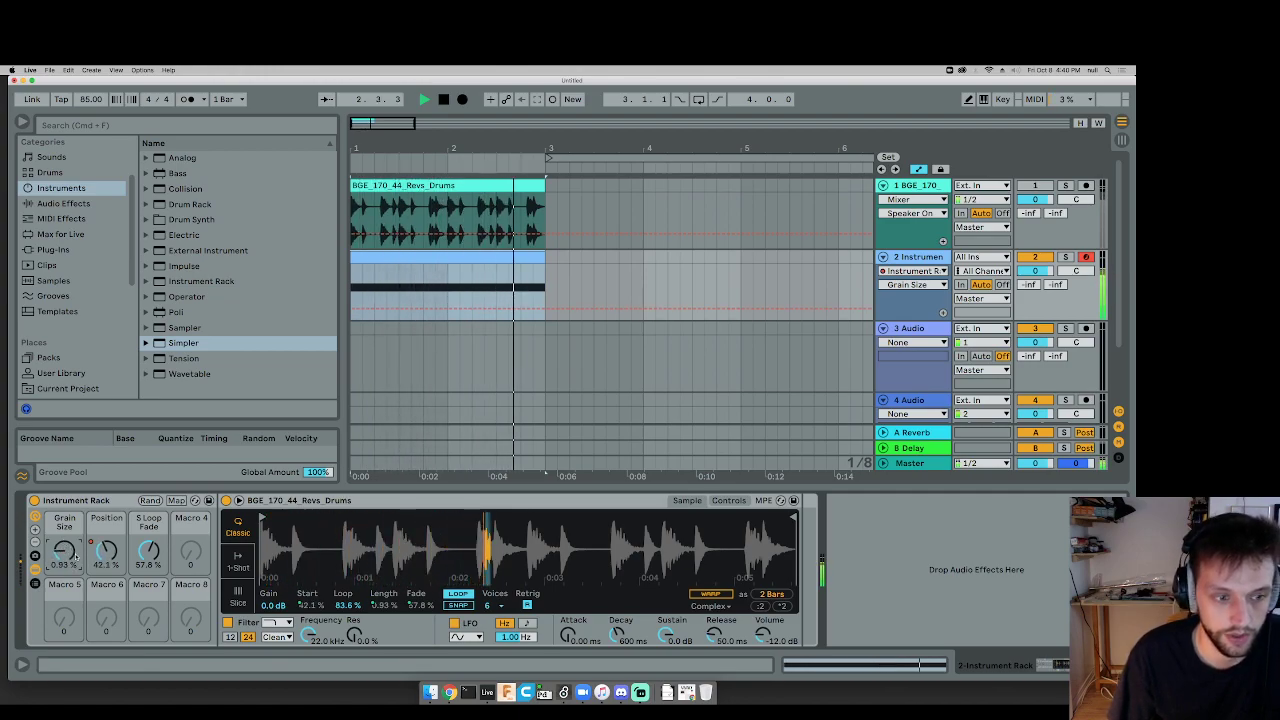
key("space")
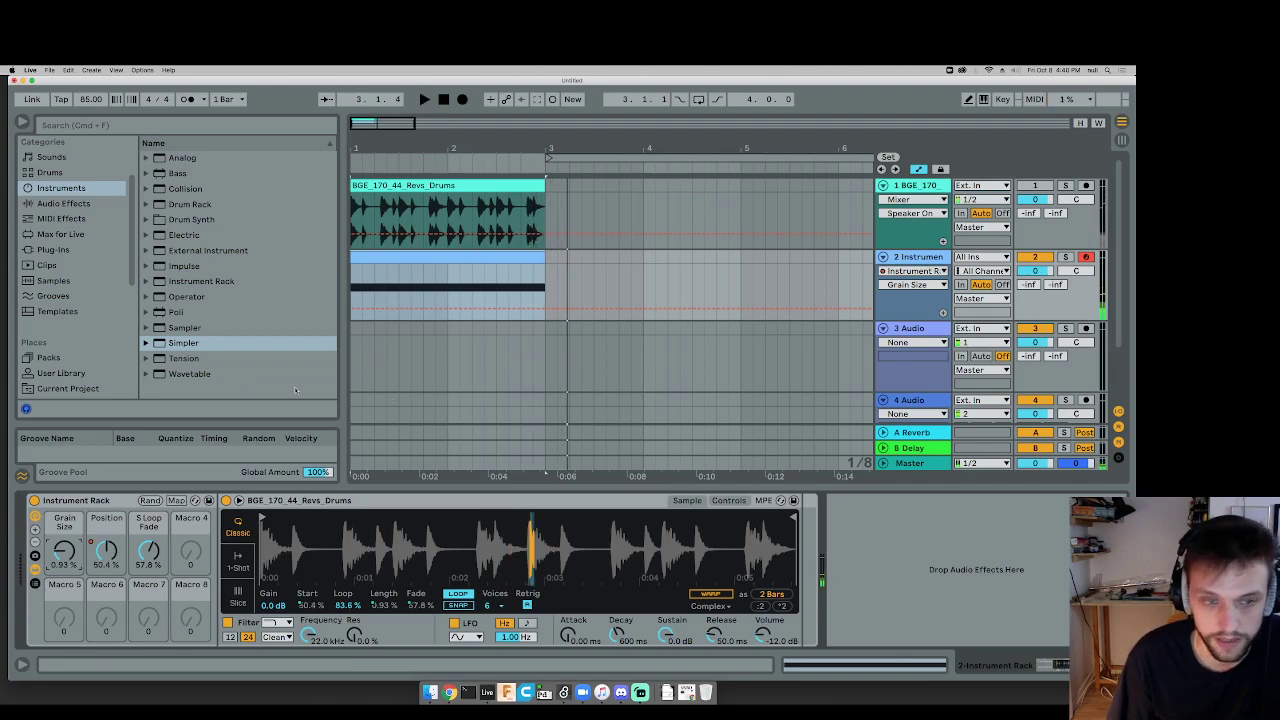
Step: Raise the end of the Position automation ramp to 100 % and open the instrument track's MIDI clip for note editing
left_click(98, 549)
left_click(495, 285)
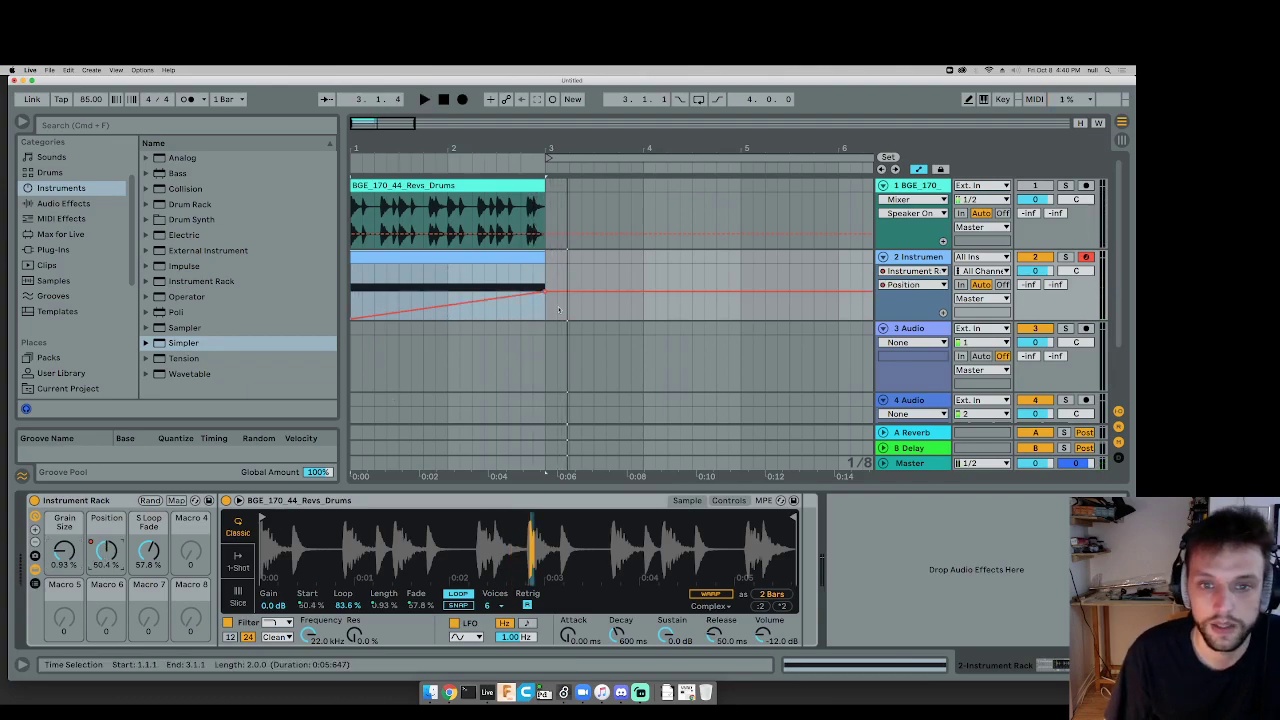
left_click(558, 306)
double_click(524, 286)
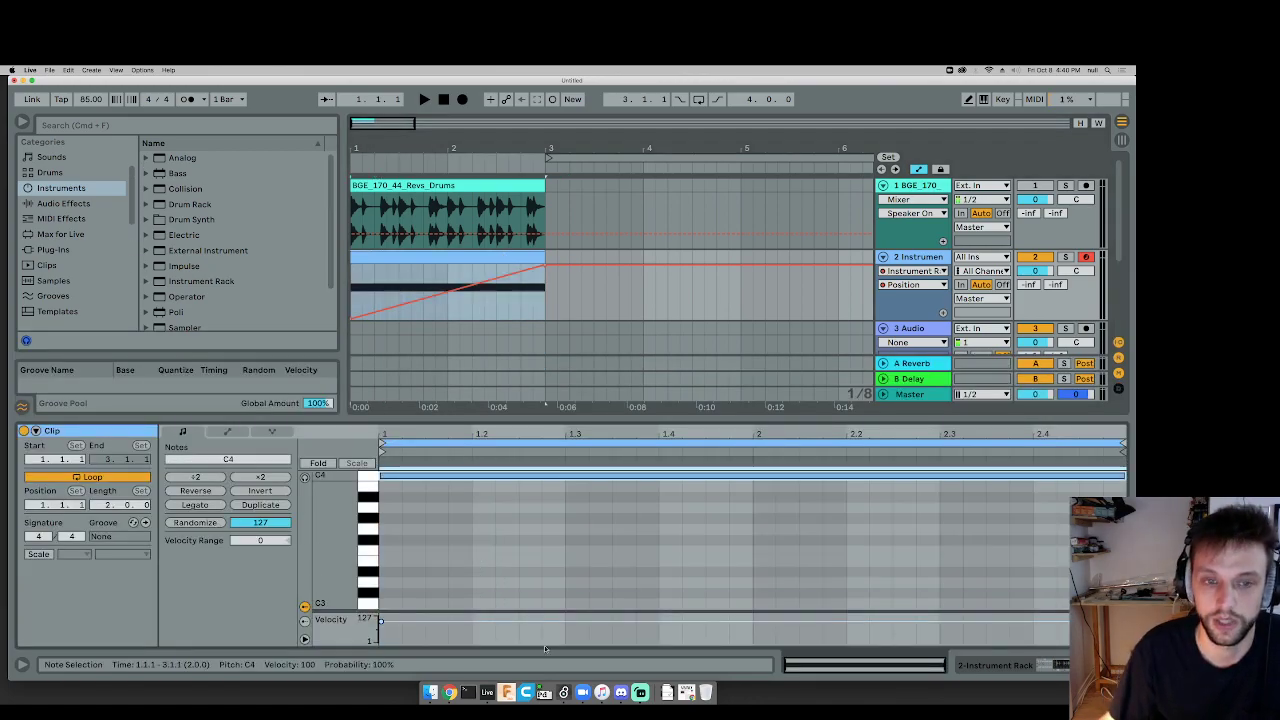
Step: Play the clip from bar 1 to hear the full Position sweep on the sustained note
left_click(469, 304)
key("space")
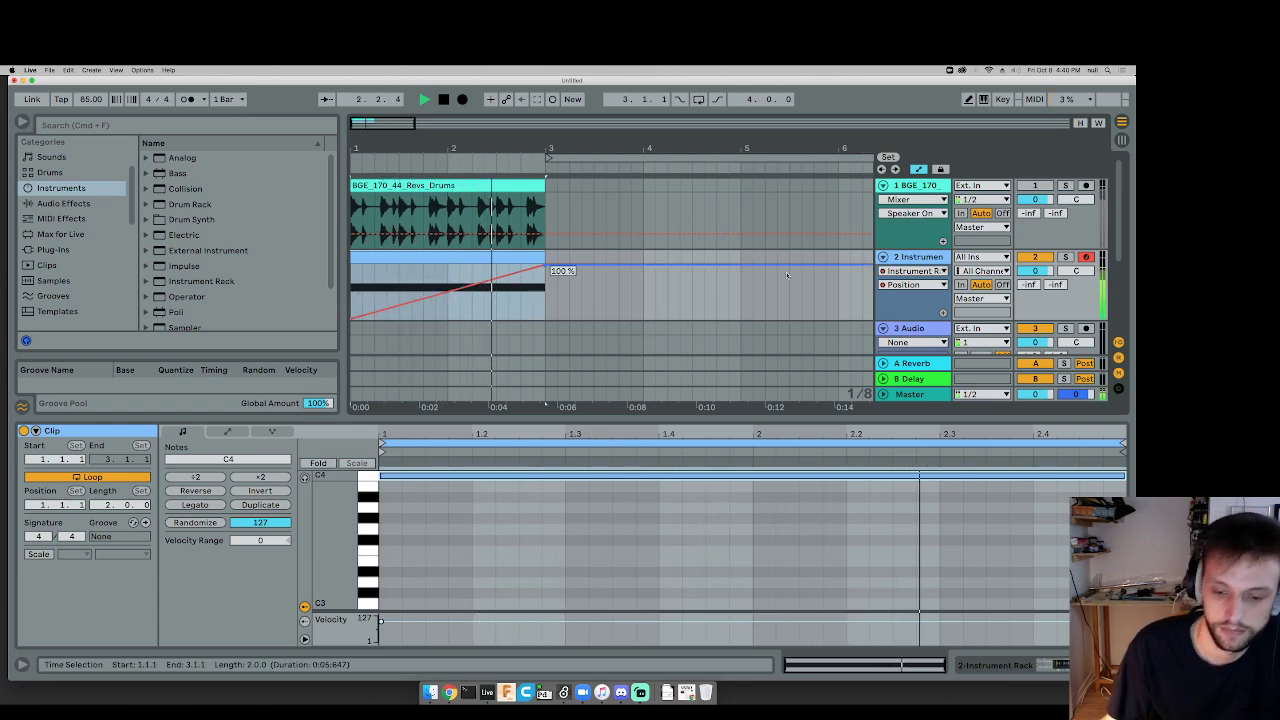
key("space")
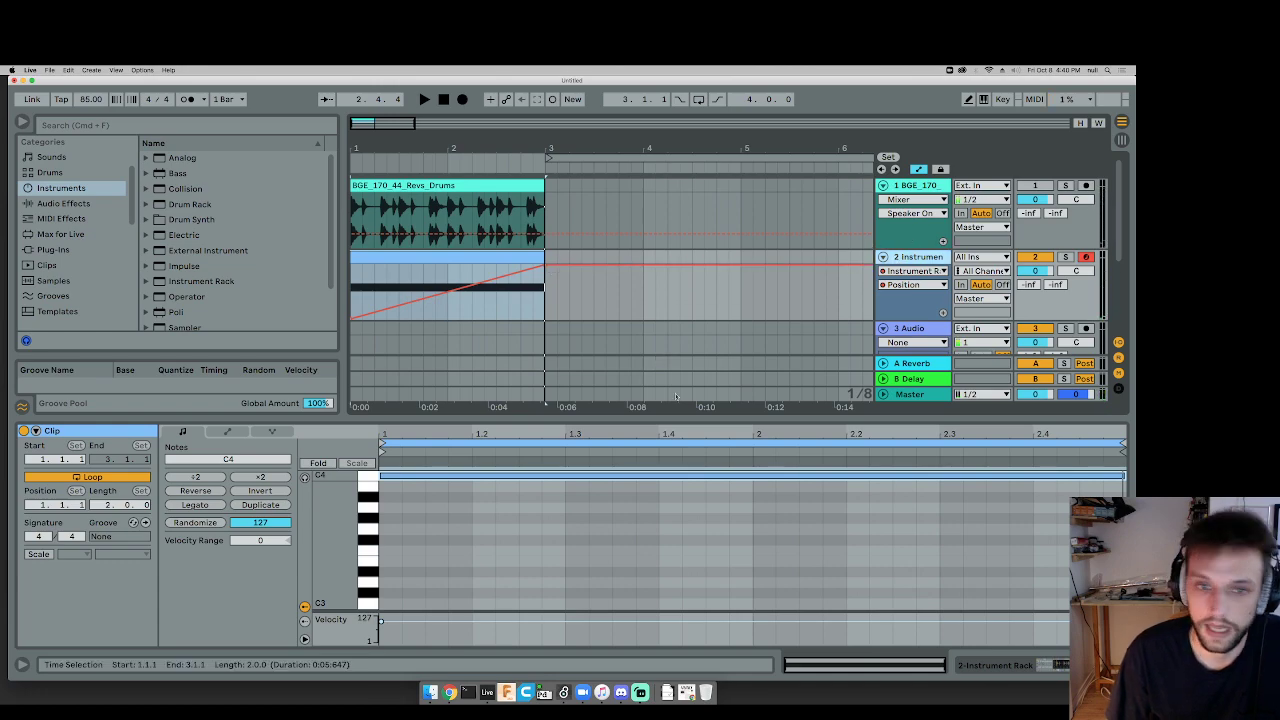
Step: Shorten the C4 note to two beats and duplicate it into consecutive two-beat notes descending to A3, F#3 and E3
left_click(857, 480)
left_click_drag(1123, 475, 566, 473)
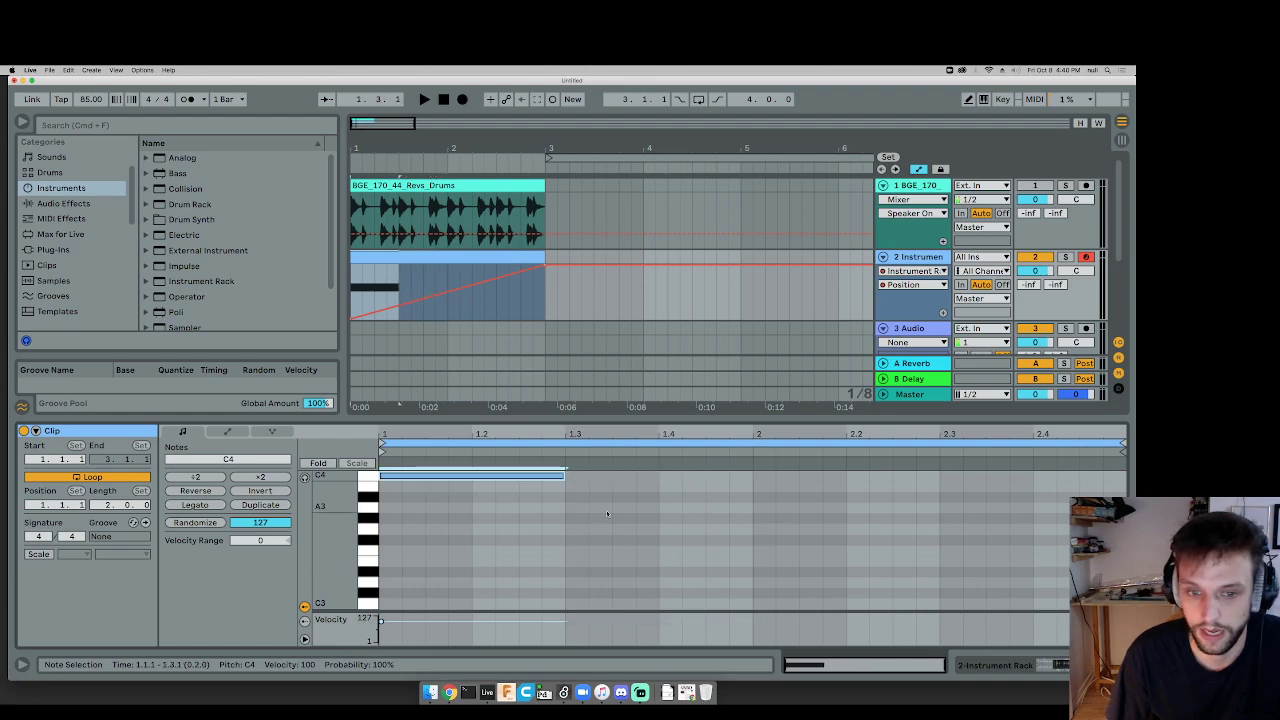
key("super+d")
key("Down")
key("Down")
key("Down")
key("super+d")
key("Down")
key("Down")
key("Down")
key("super+d")
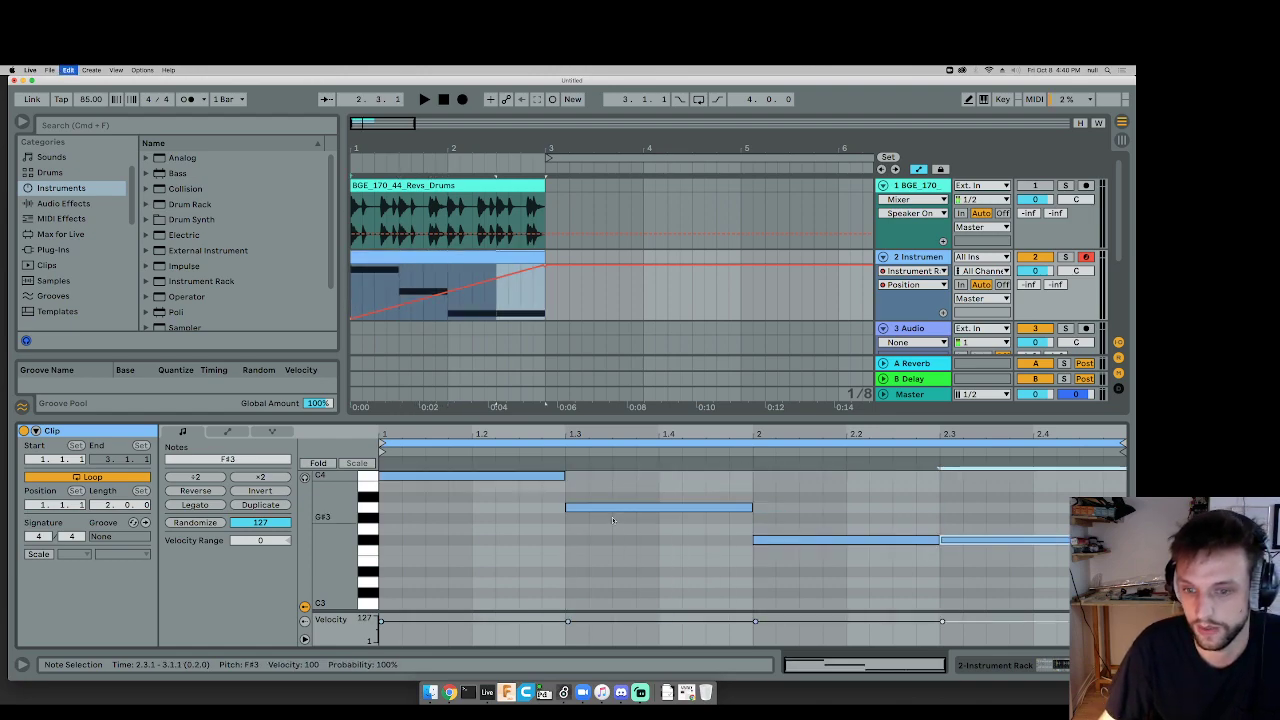
key("Down")
key("Down")
Step: Play the descending notes while viewing the rack's macros and Simpler's moving start position
key("space")
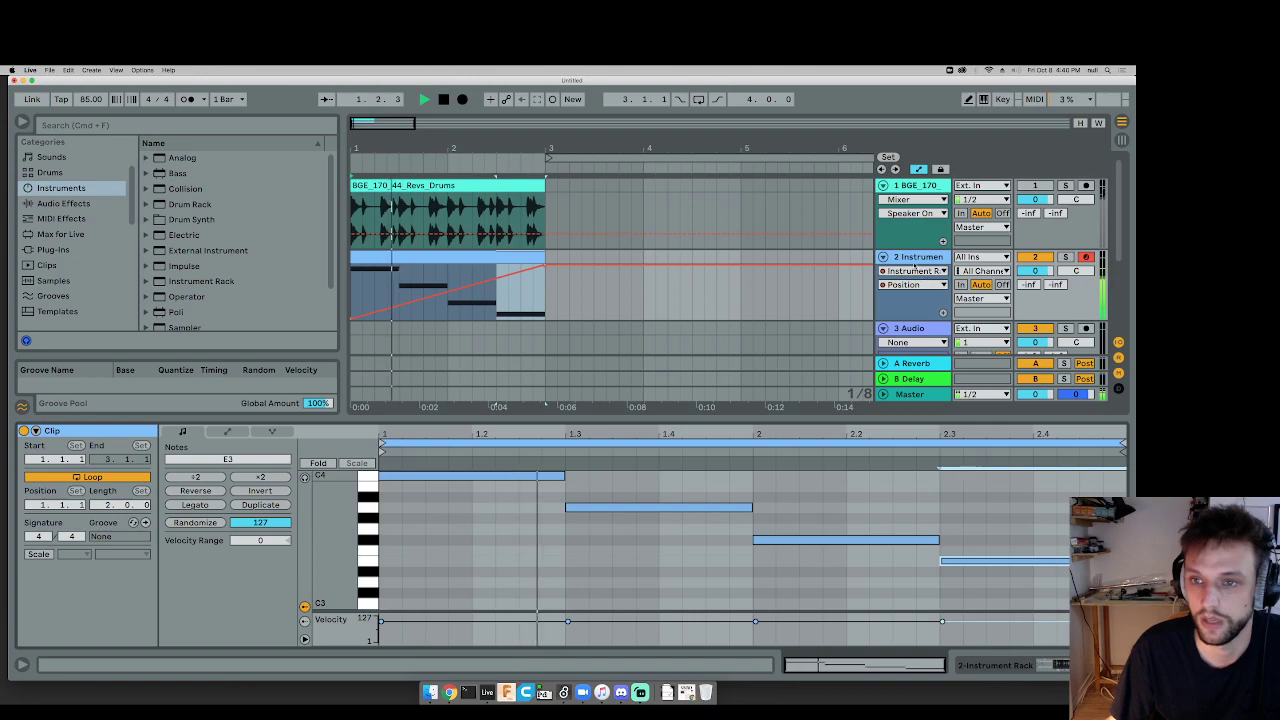
key("shift+Tab")
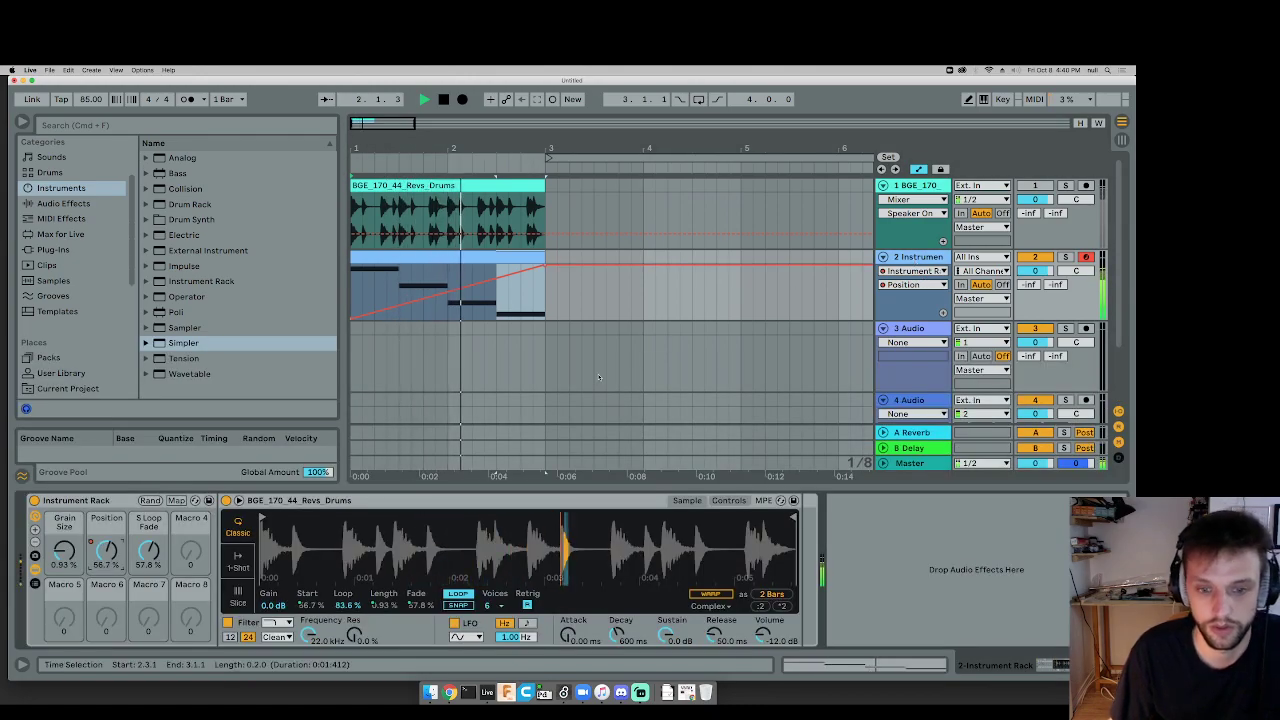
key("space")
Step: Reshape the Position automation to peak at 50 % on bar 2 and fall to 0 % at bar 3, and play it
left_click(444, 347)
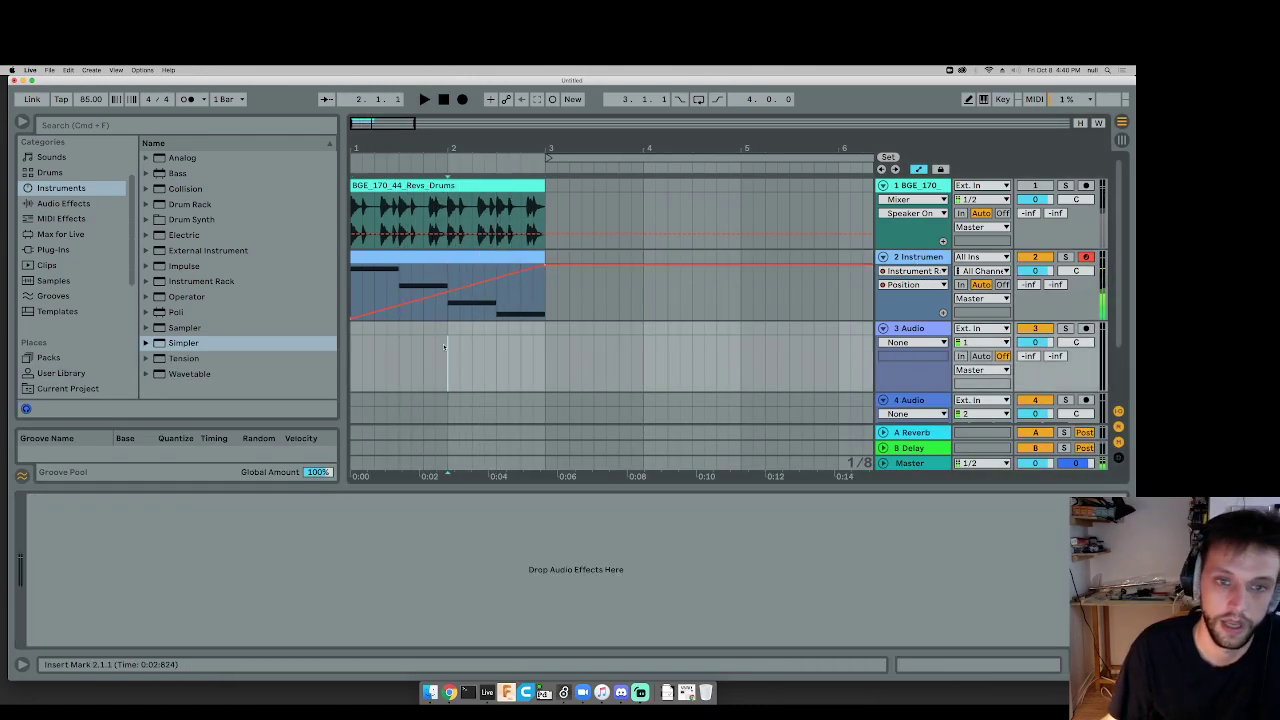
left_click(446, 295)
left_click_drag(545, 265, 545, 319)
key("space")
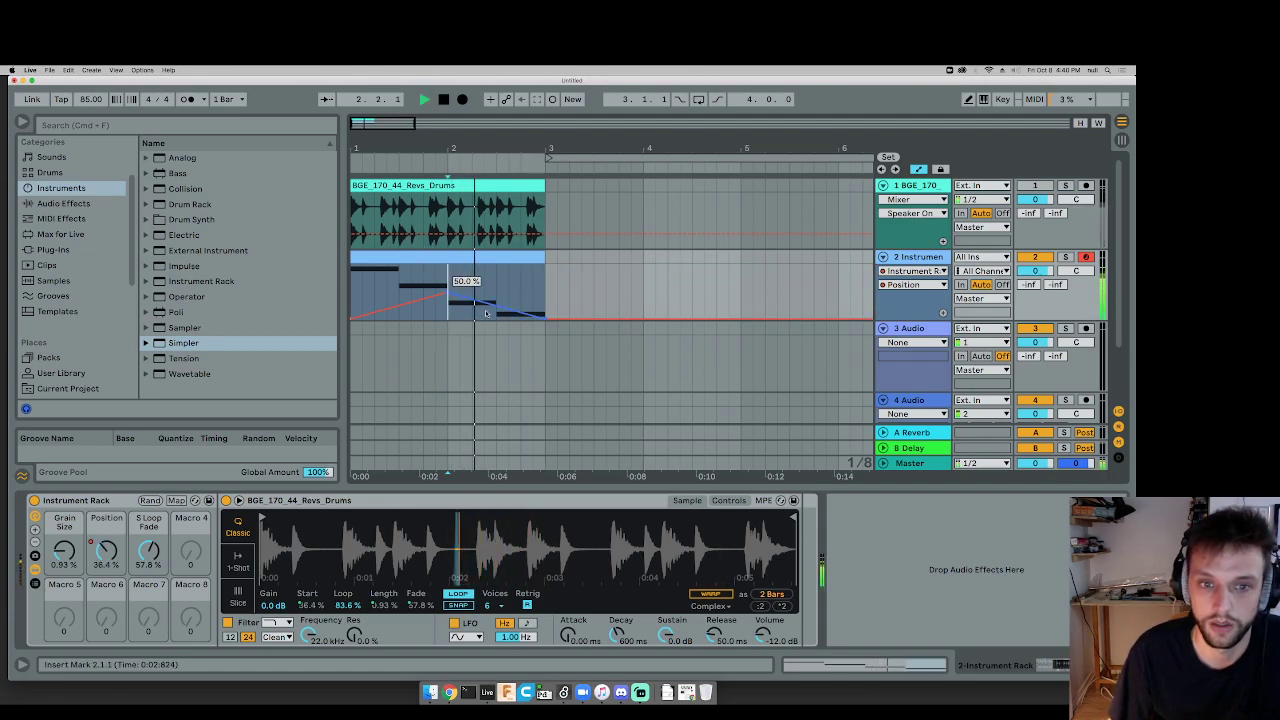
key("space")
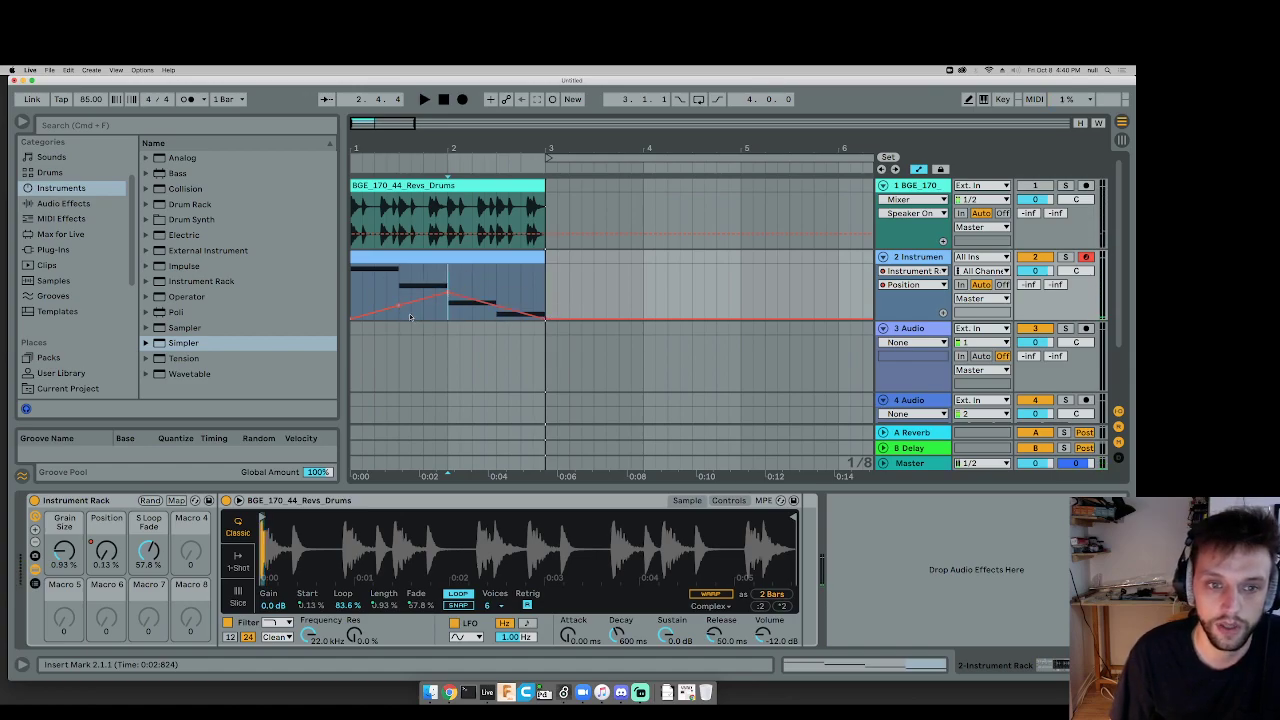
Step: Add breakpoints that flatten the Position rise at about 25 % between 1.2.4 and 1.4, and audition the curve
left_click(354, 292)
key("space")
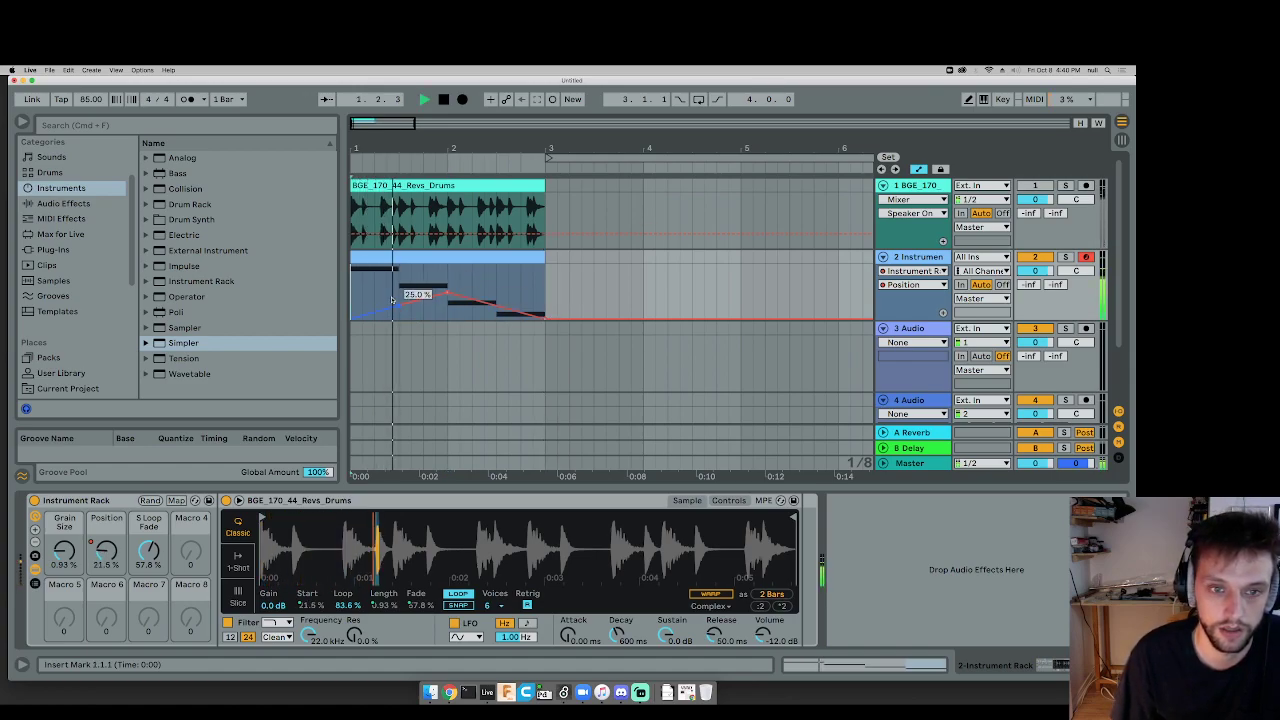
left_click(392, 294)
left_click_drag(393, 170, 468, 369)
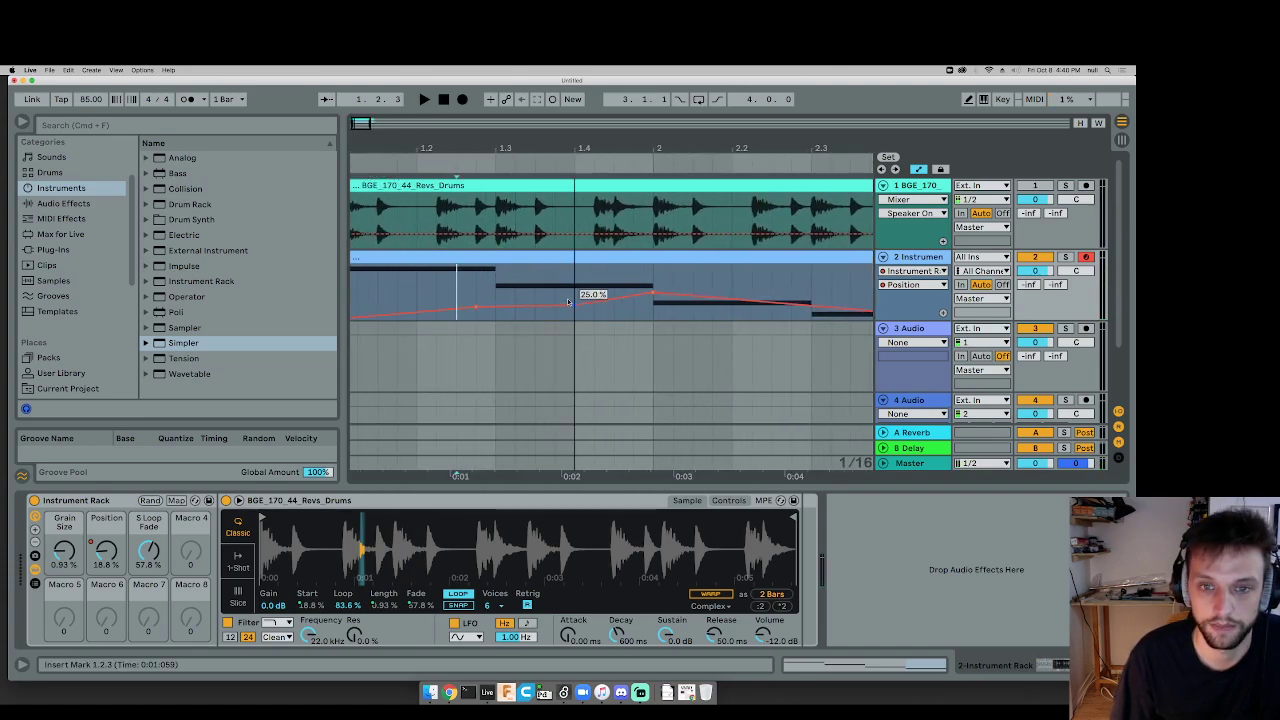
key("space")
left_click_drag(520, 147, 500, 92)
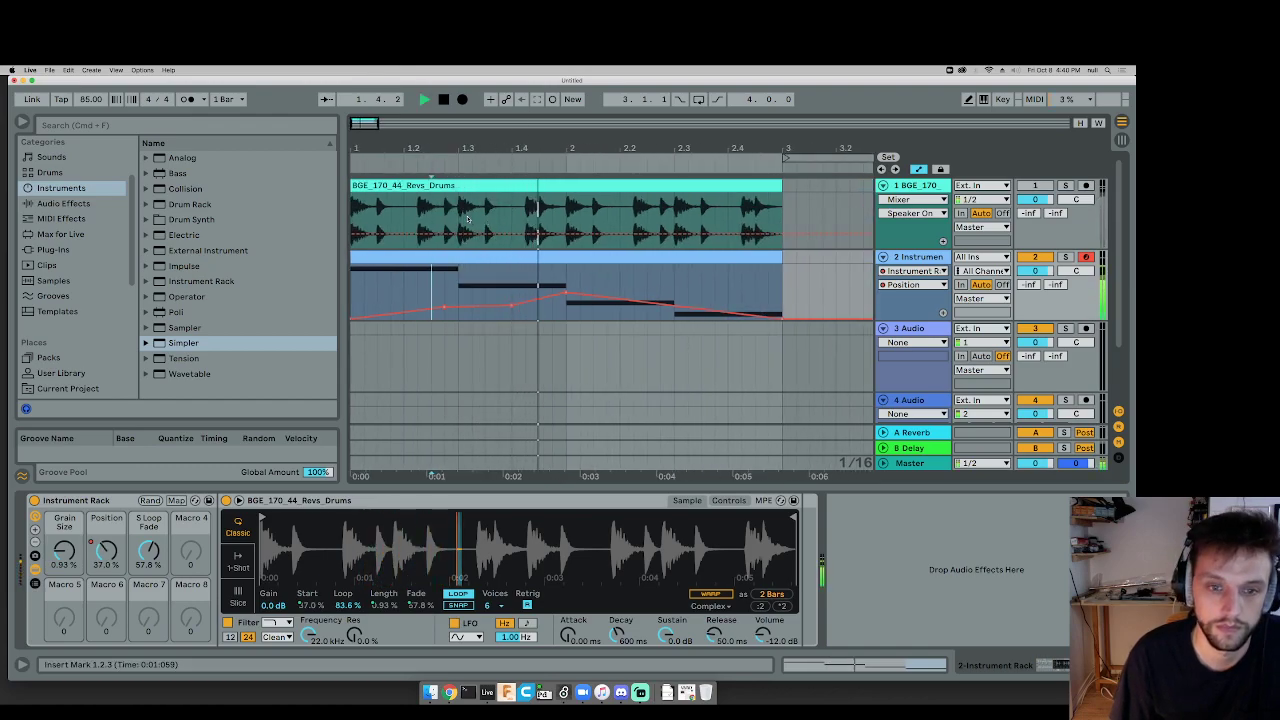
key("Home")
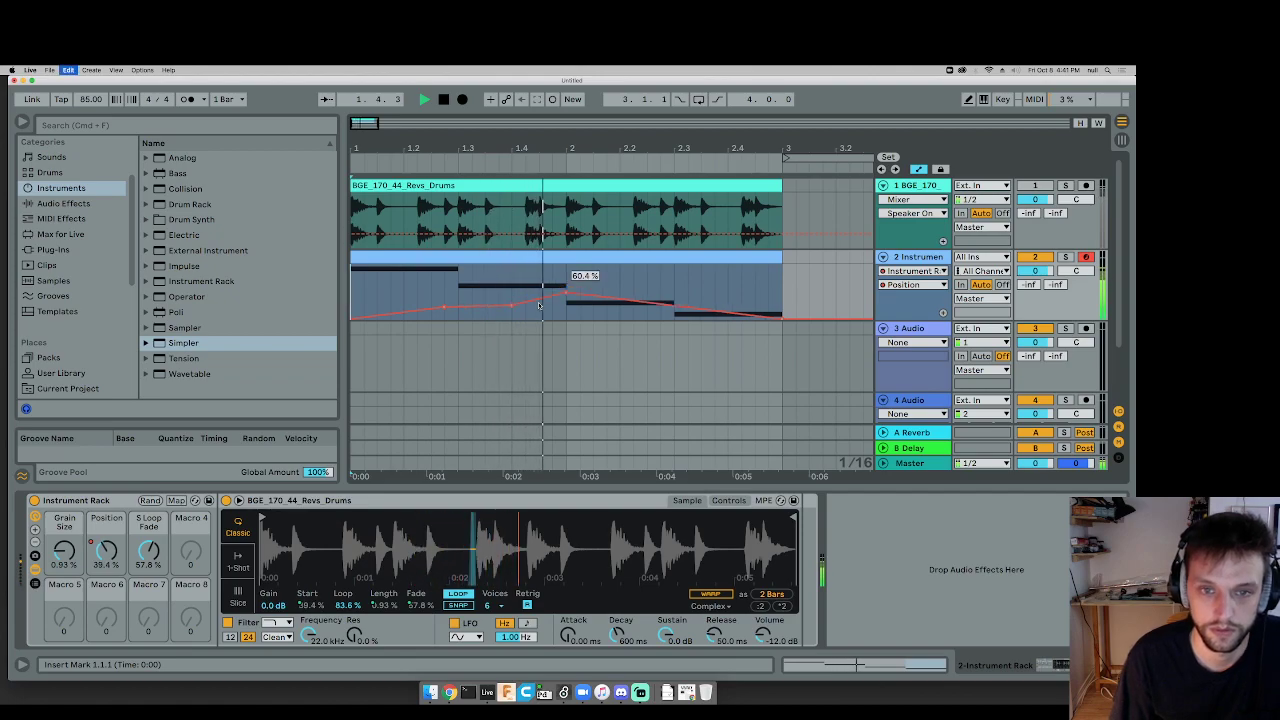
left_click(510, 283)
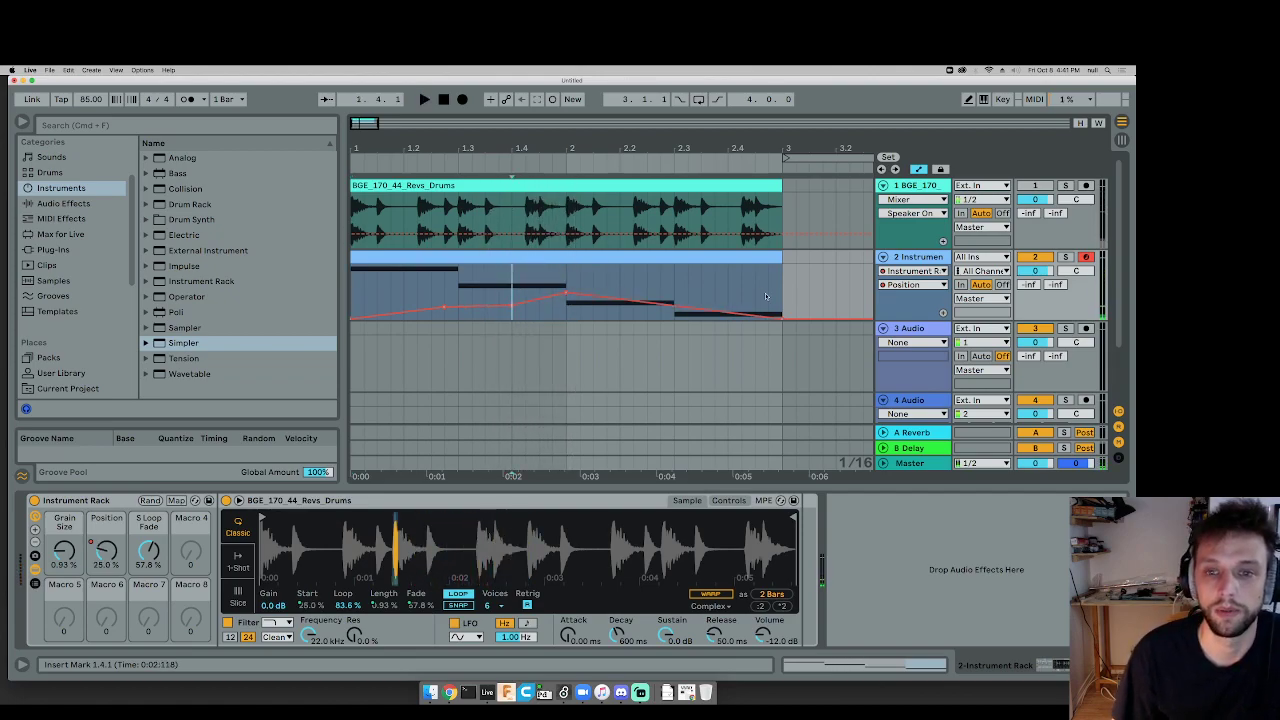
Step: Delete the Position automation over the clip and draw a new ramp reaching 100 % at bar 3
left_click_drag(766, 296, 340, 290)
key("Delete")
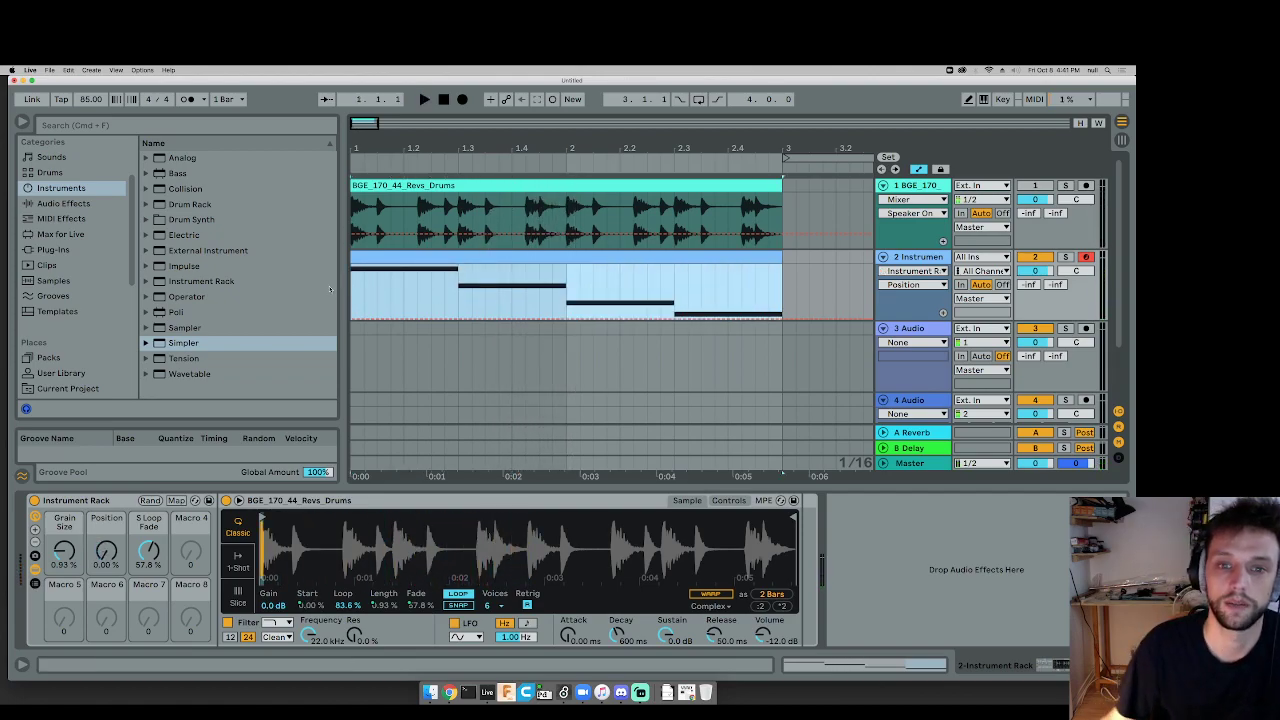
left_click(796, 300)
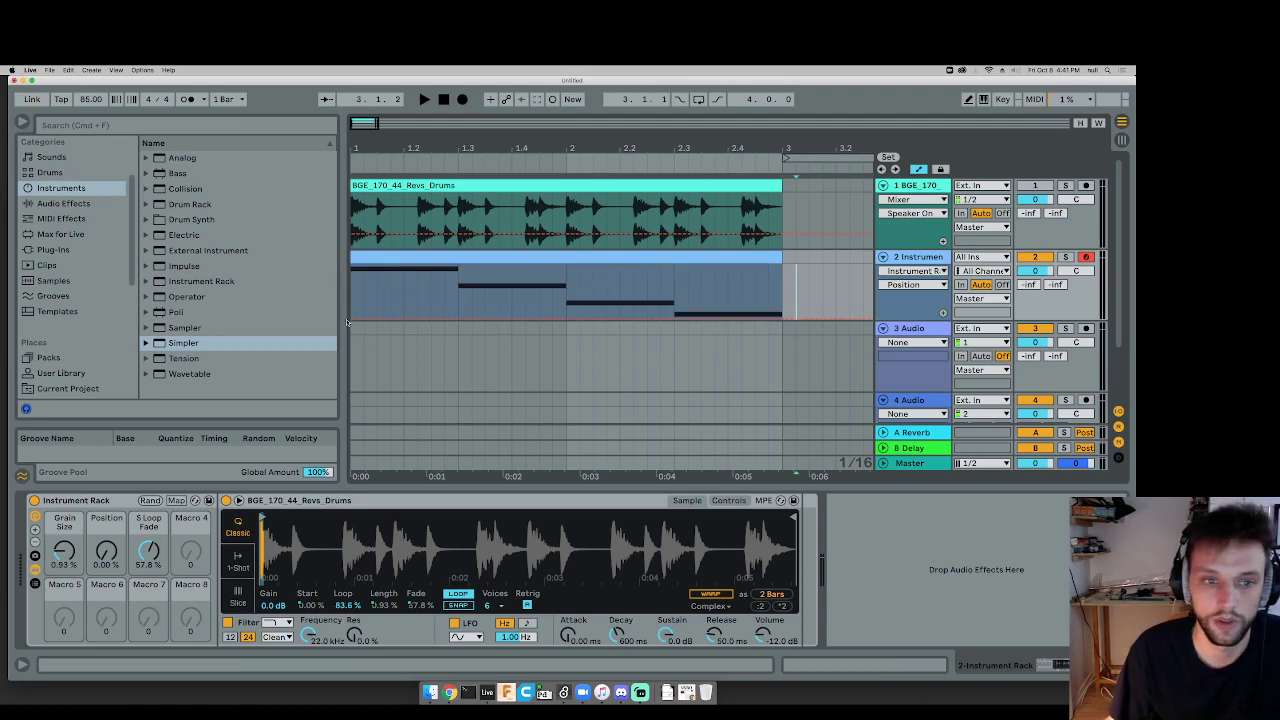
left_click_drag(786, 320, 786, 264)
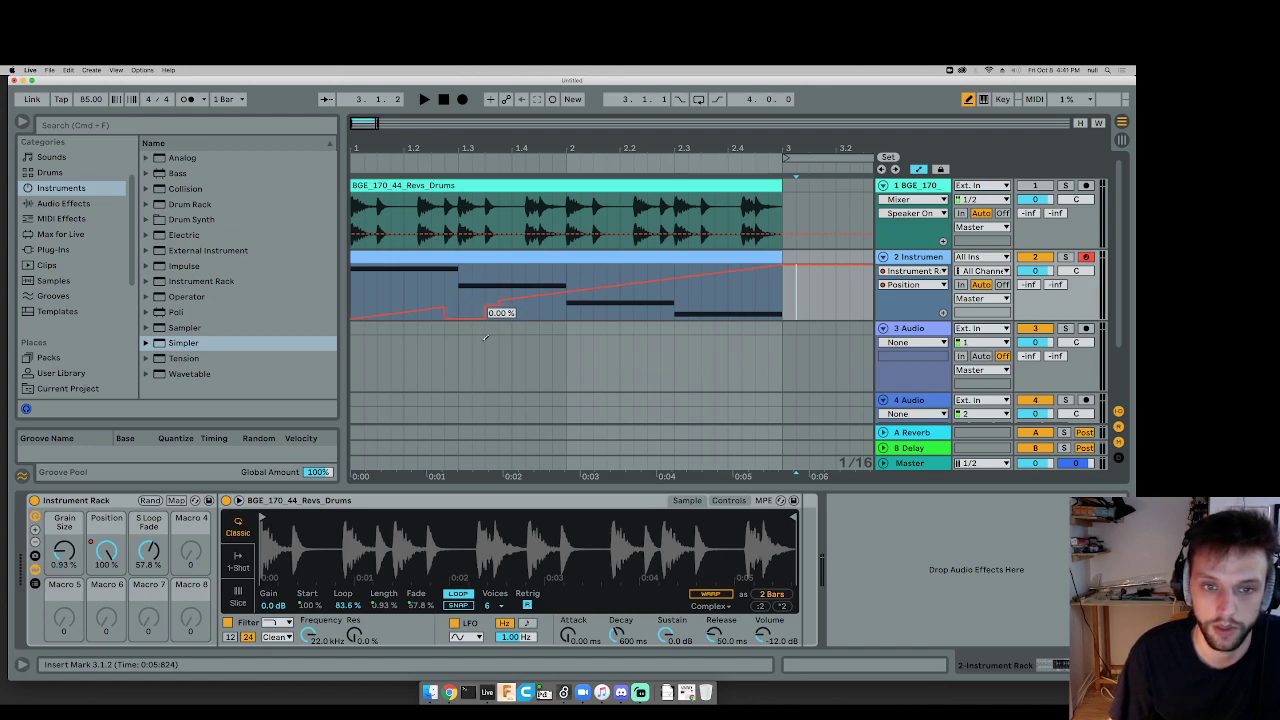
Step: Draw a nearly flat Position section around beat 1.3, ending at about 26.8 %, and audition the curve
left_click_drag(478, 316, 473, 296)
key("space")
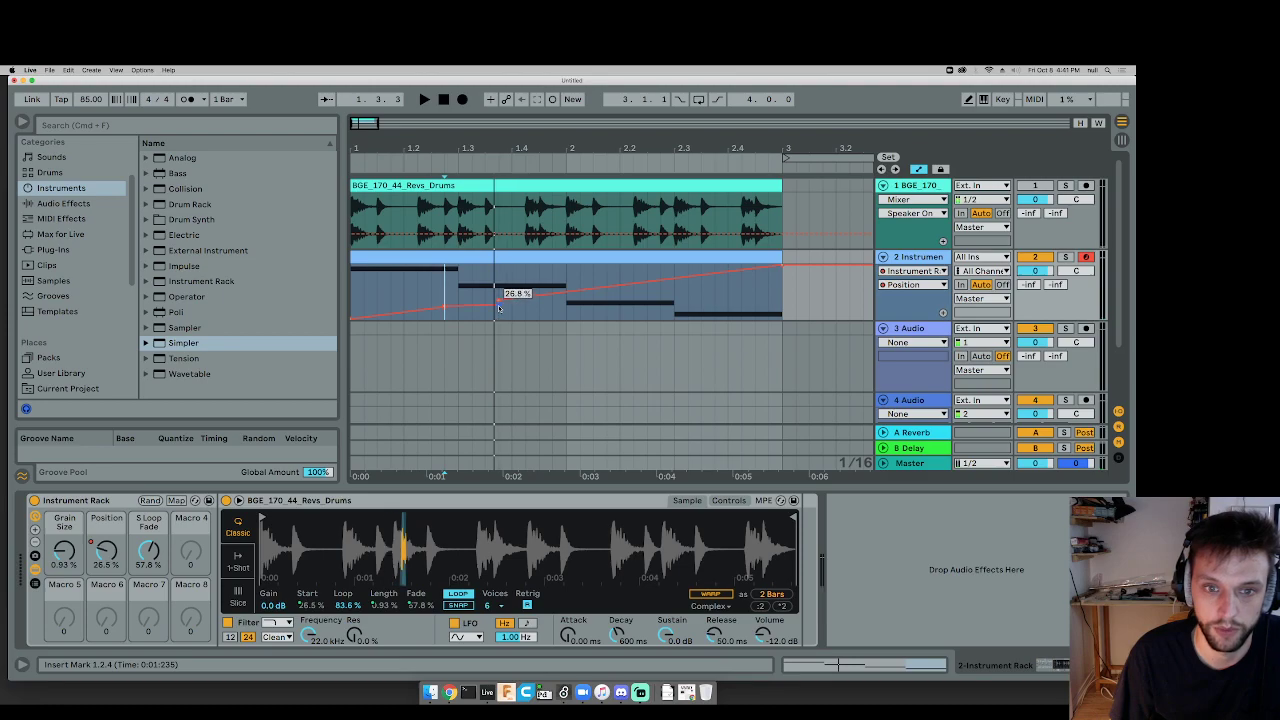
key("space")
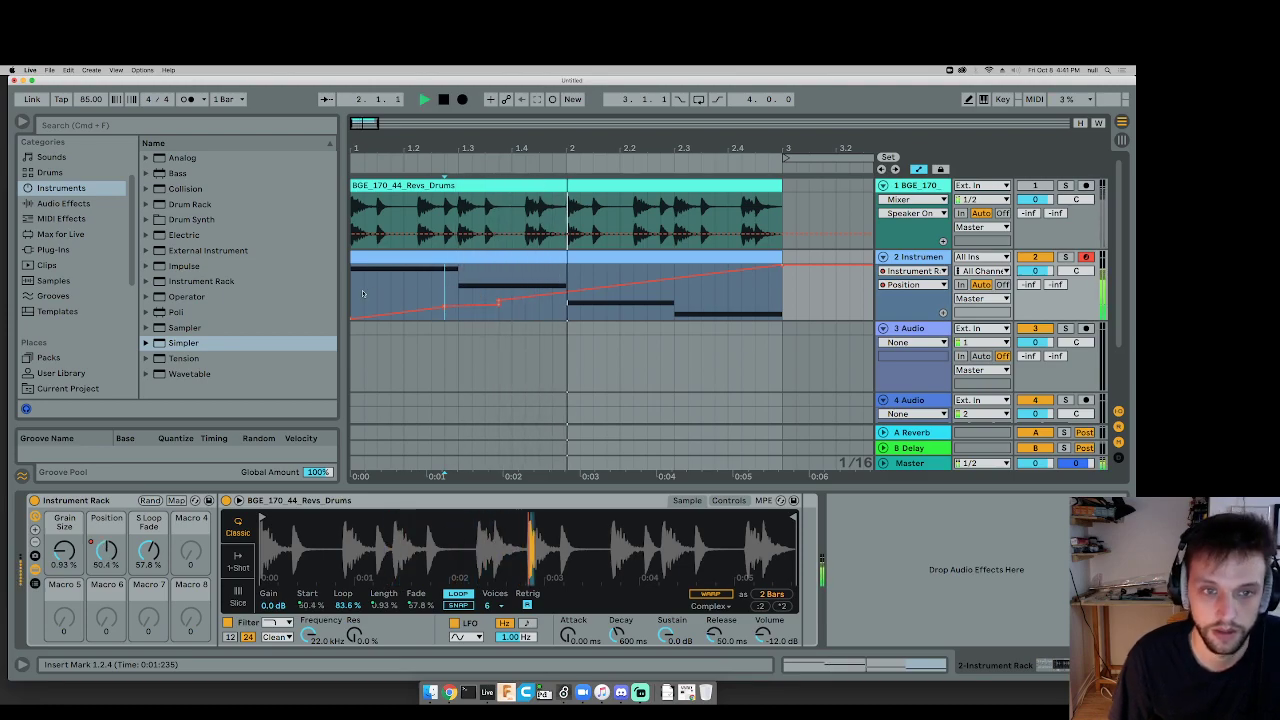
key("space")
key("Home")
key("space")
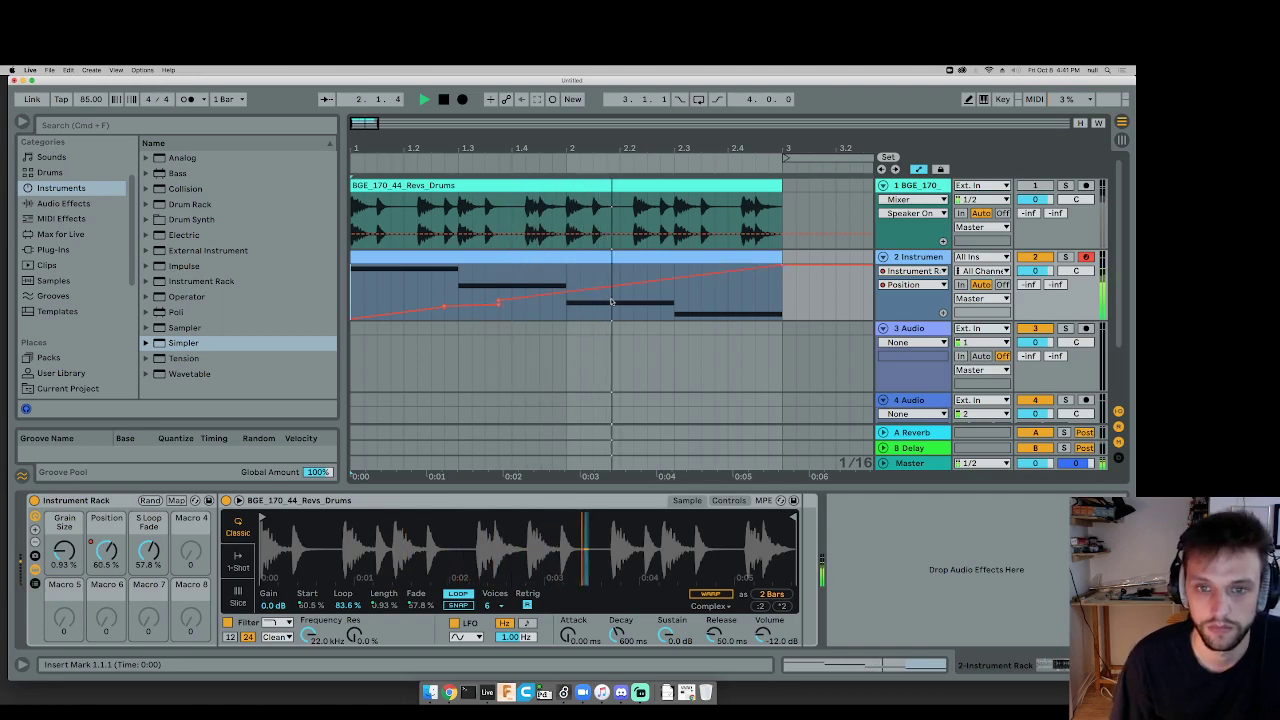
Step: Drop the Position automation to near 0 % from 2.2 to just past 2.3 and again after 2.4, and play it
key("b")
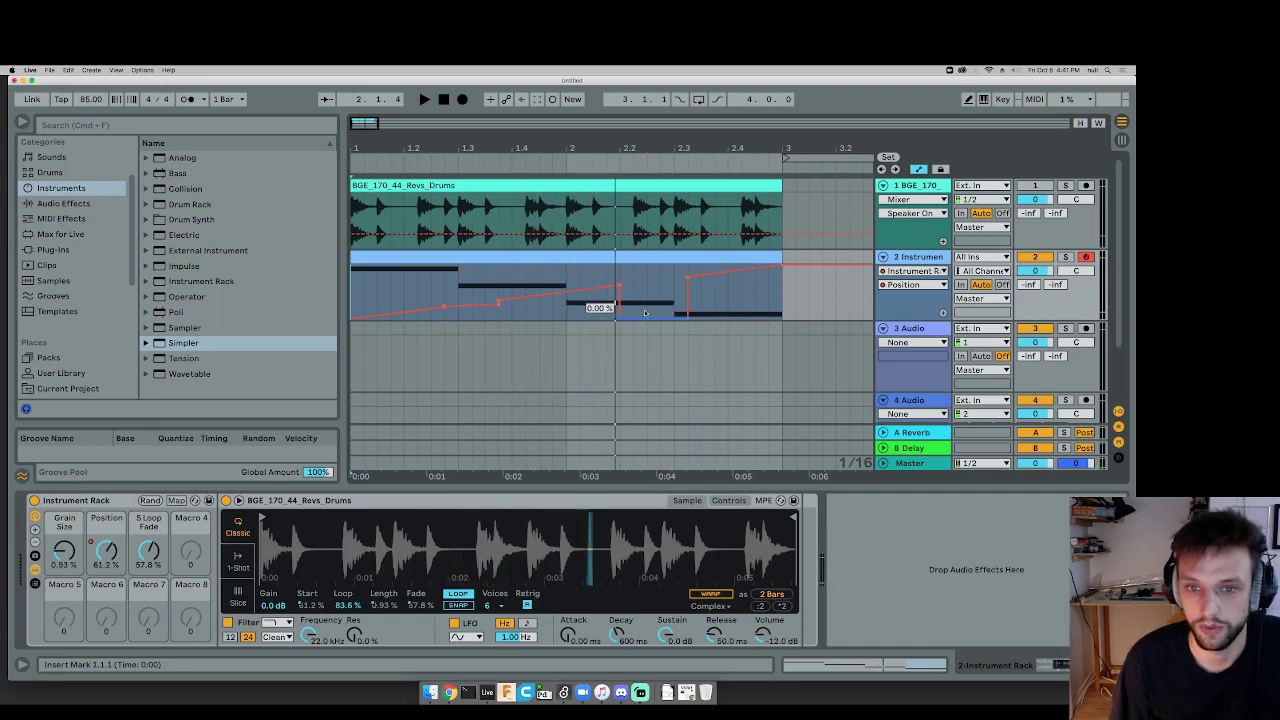
mouse_move(645, 313)
left_mouse_down()
mouse_move(677, 314)
mouse_move(760, 291)
mouse_move(741, 281)
mouse_move(740, 361)
mouse_move(745, 318)
left_mouse_up()
key("space")
key("space")
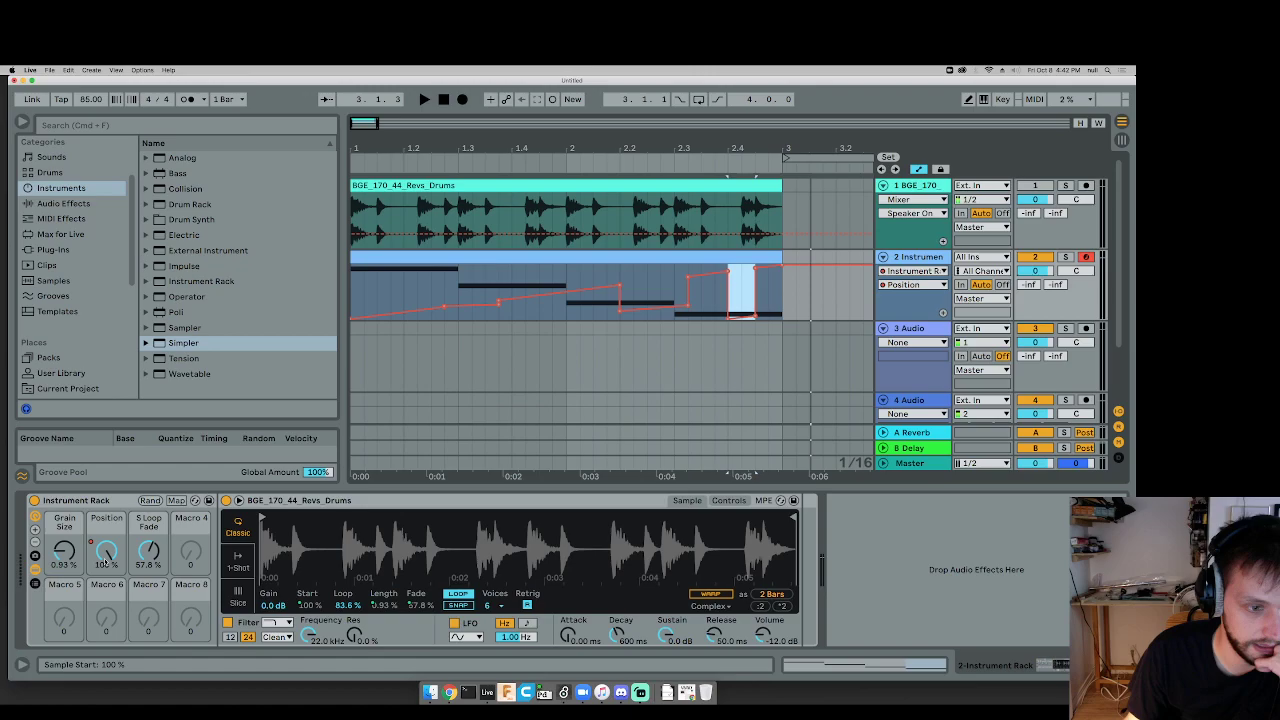
Step: Return to the start of the clip and show the help description of Simpler's Fade parameter
left_click(358, 289)
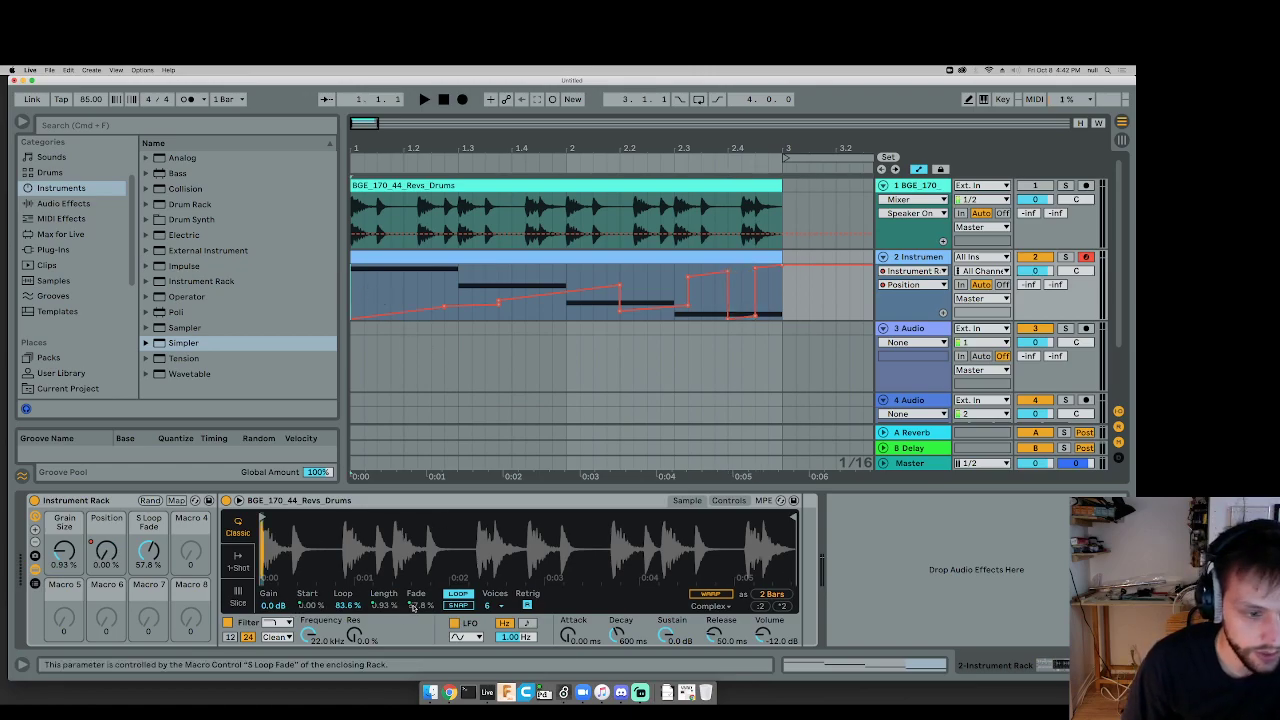
left_click(22, 664)
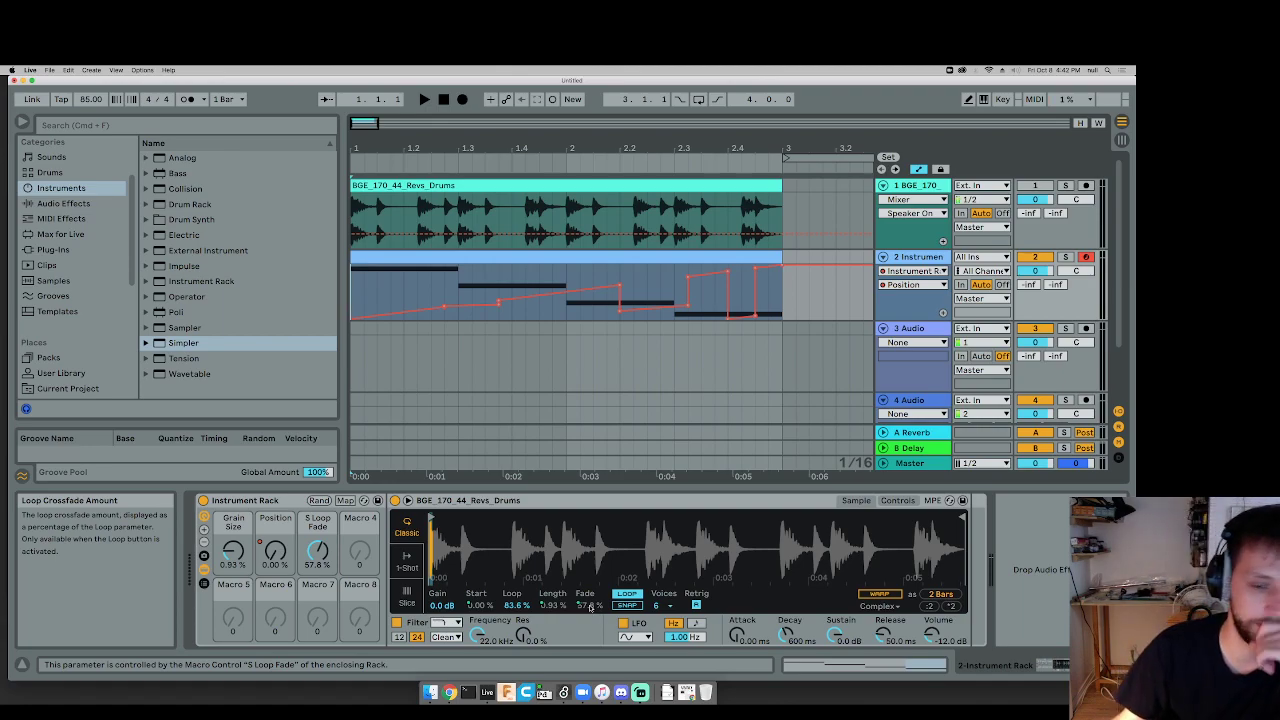
Step: Show the Instrument Rack's chain list and duplicate the Simpler chain three times
left_click(206, 584)
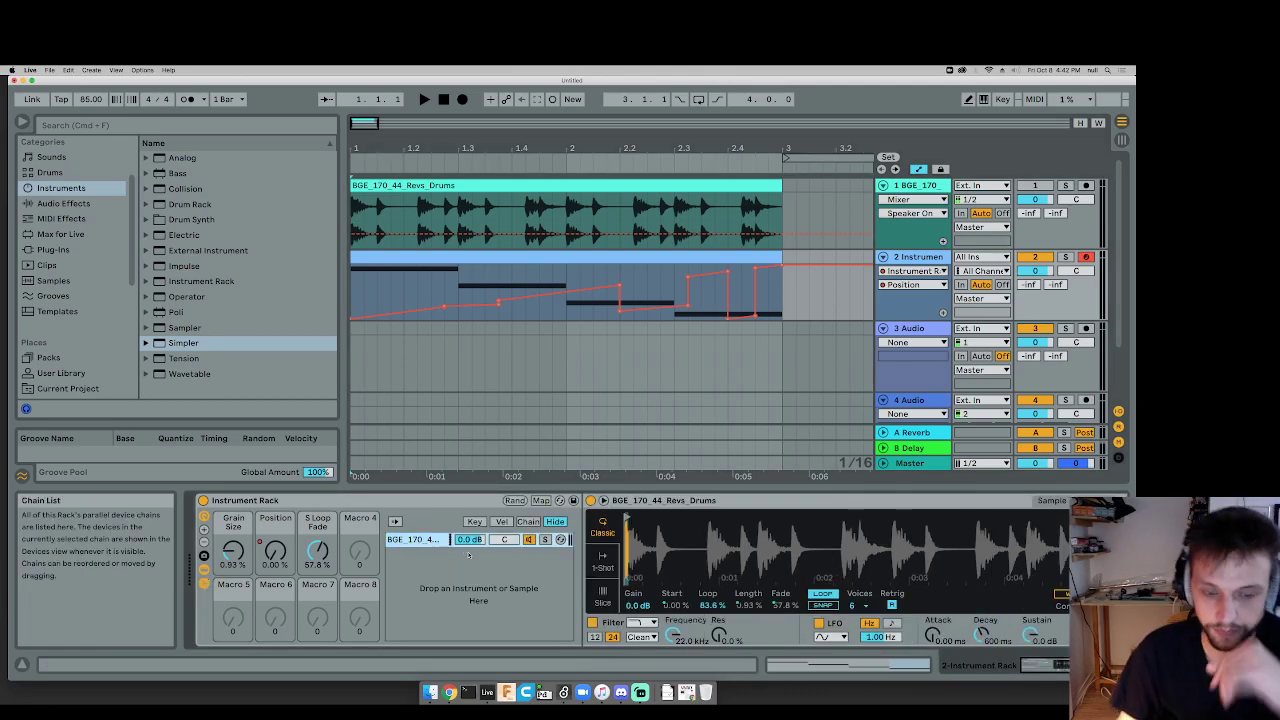
key("super+d")
key("super+d")
key("super+d")
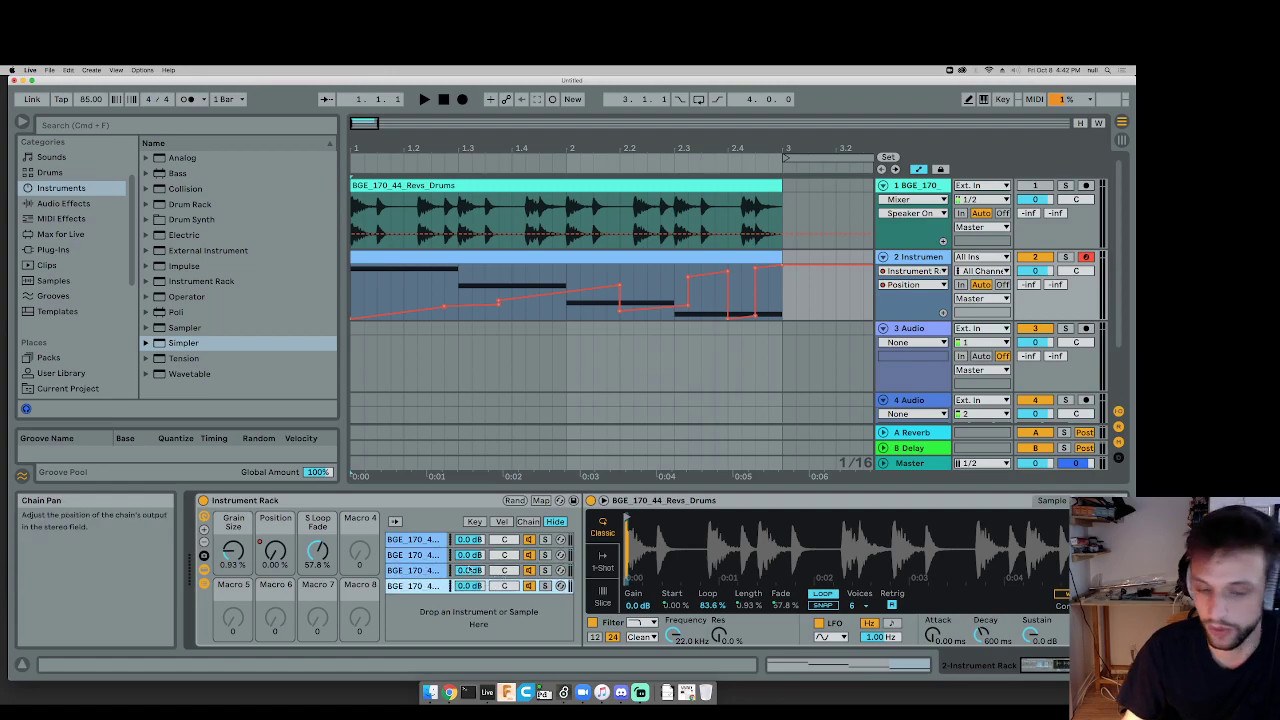
Step: Offset the Grain Size mappings: second chain minimum 0.10 %, third maximum 4.89 %, fourth minimum 0.20 %
left_click(432, 555)
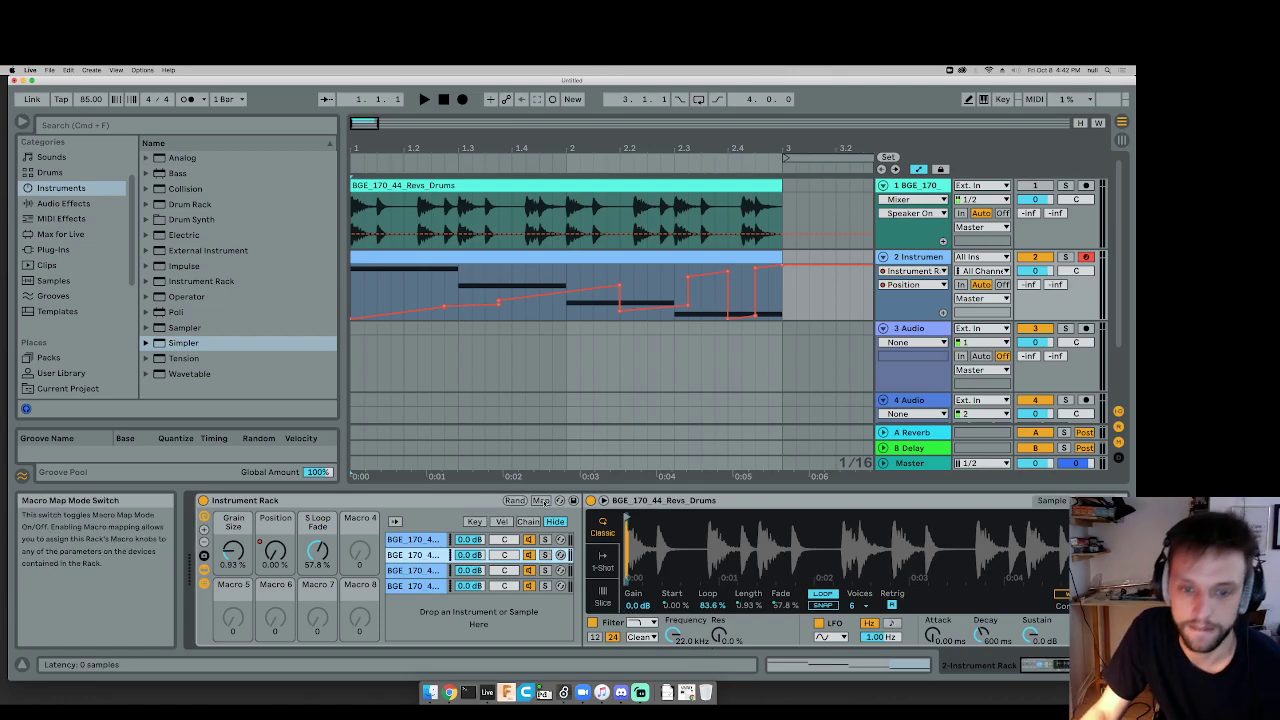
left_click(541, 500)
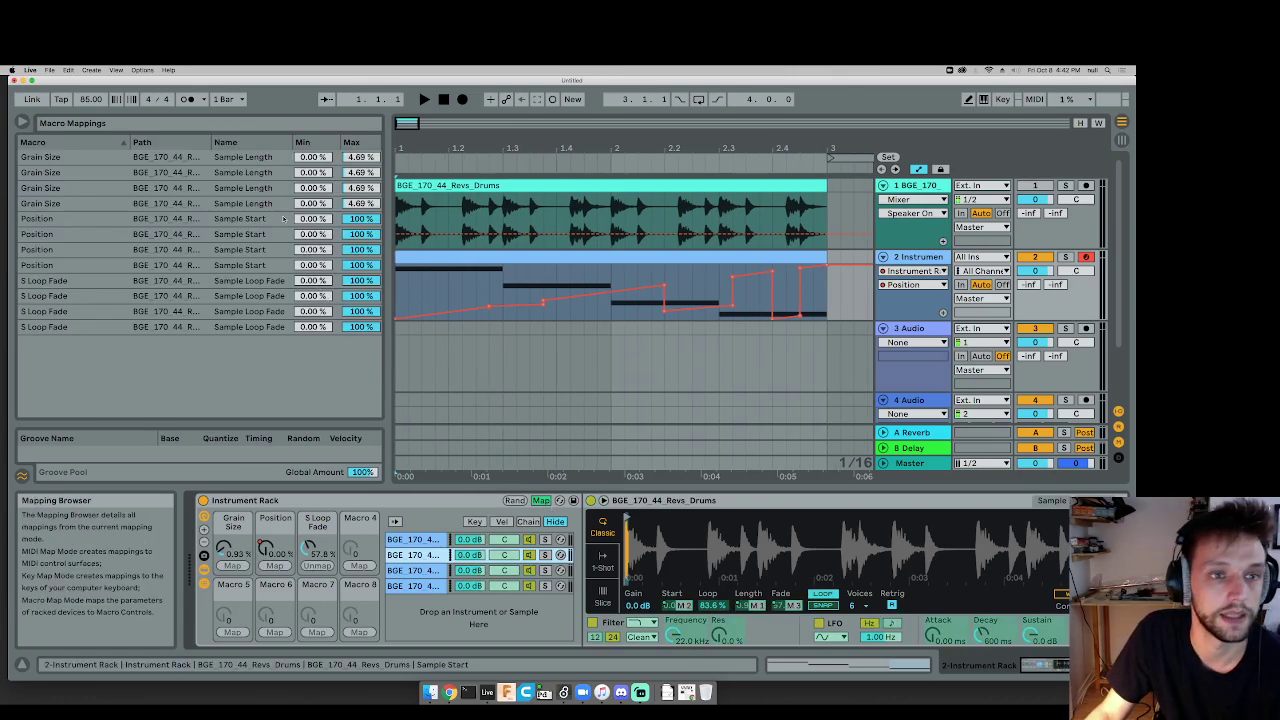
left_click(352, 172)
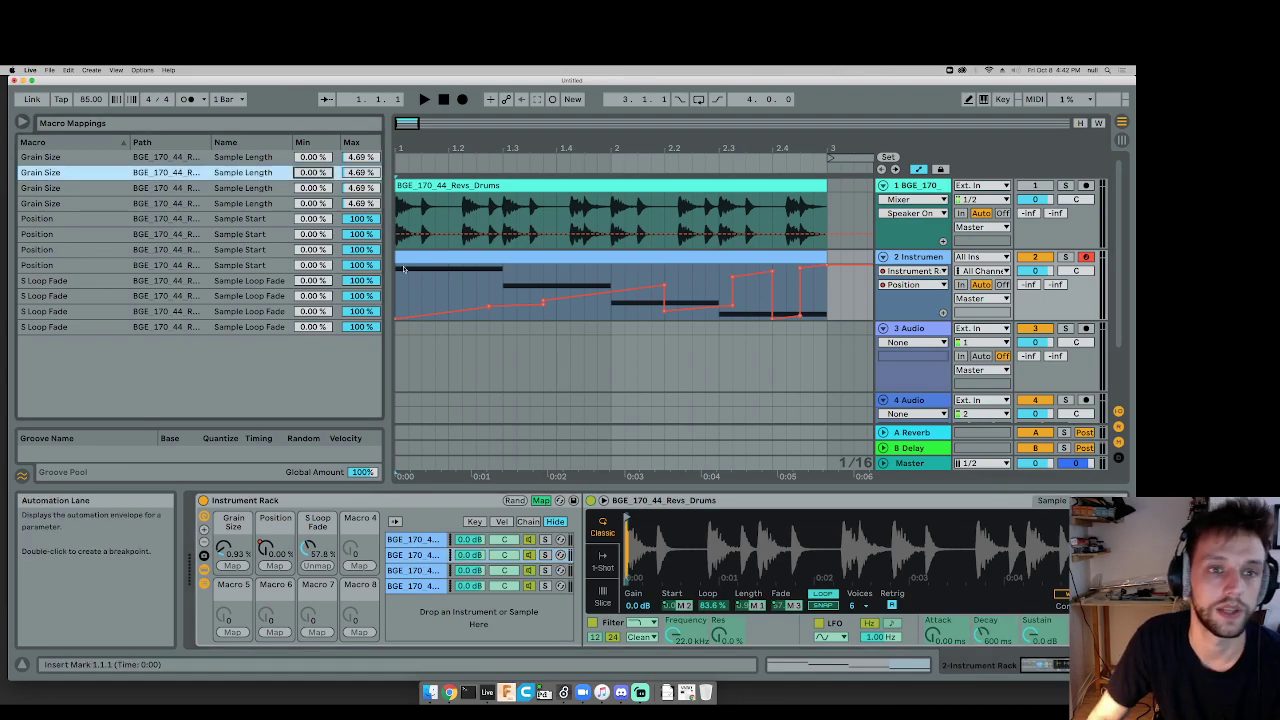
left_click(360, 188)
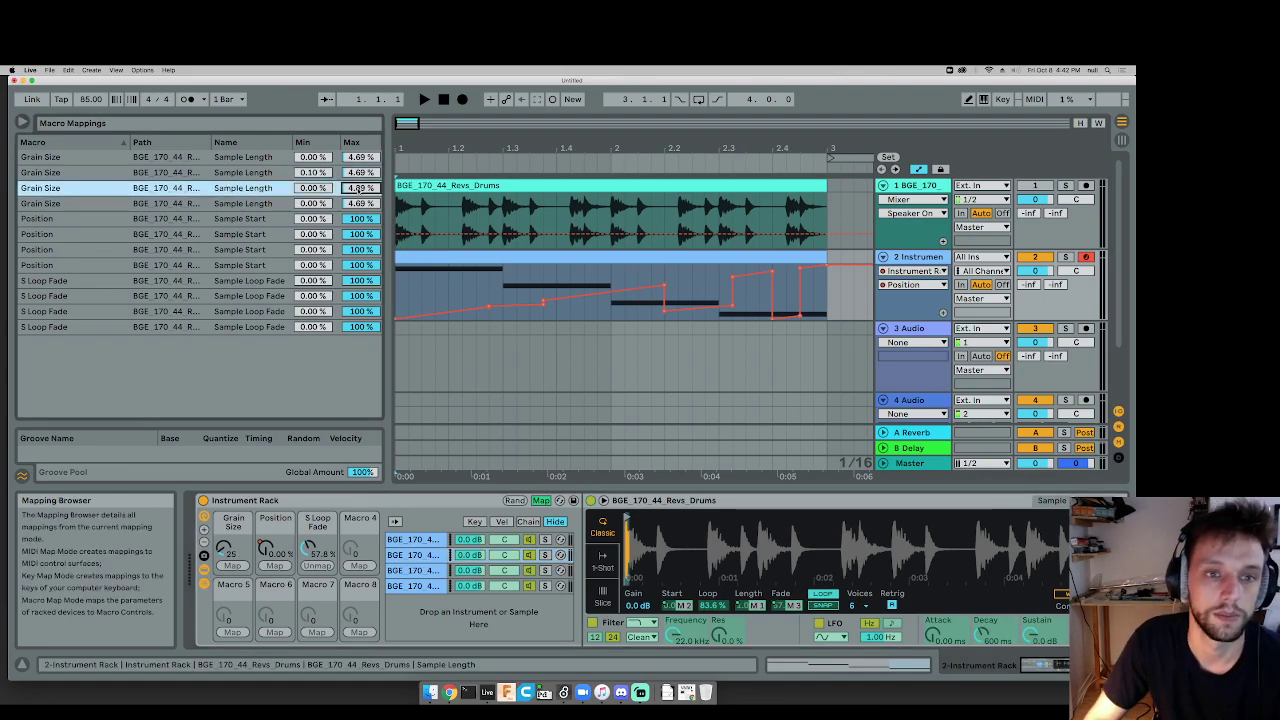
left_click(322, 204)
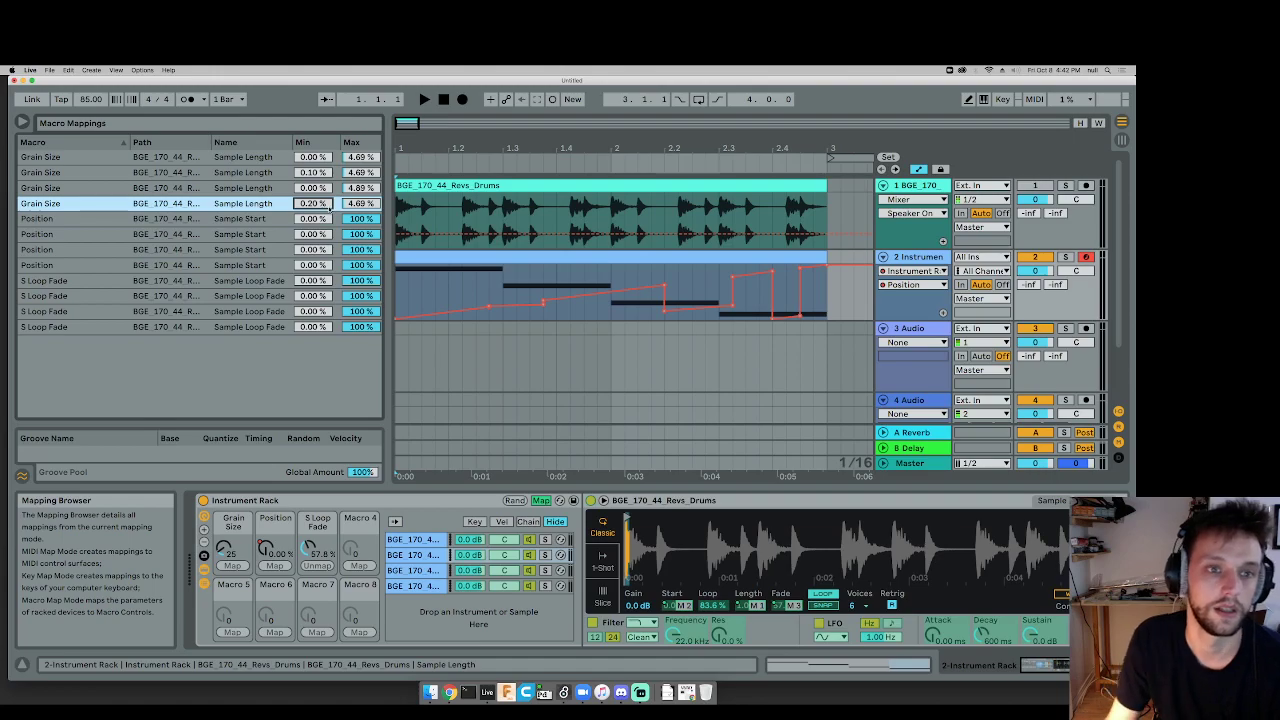
Step: Offset the Position mappings: second minimum 0.10 %, third maximum 99.8 %, fourth minimum 0.78 % and maximum 99.9 %, and finish macro mapping
left_click(321, 234)
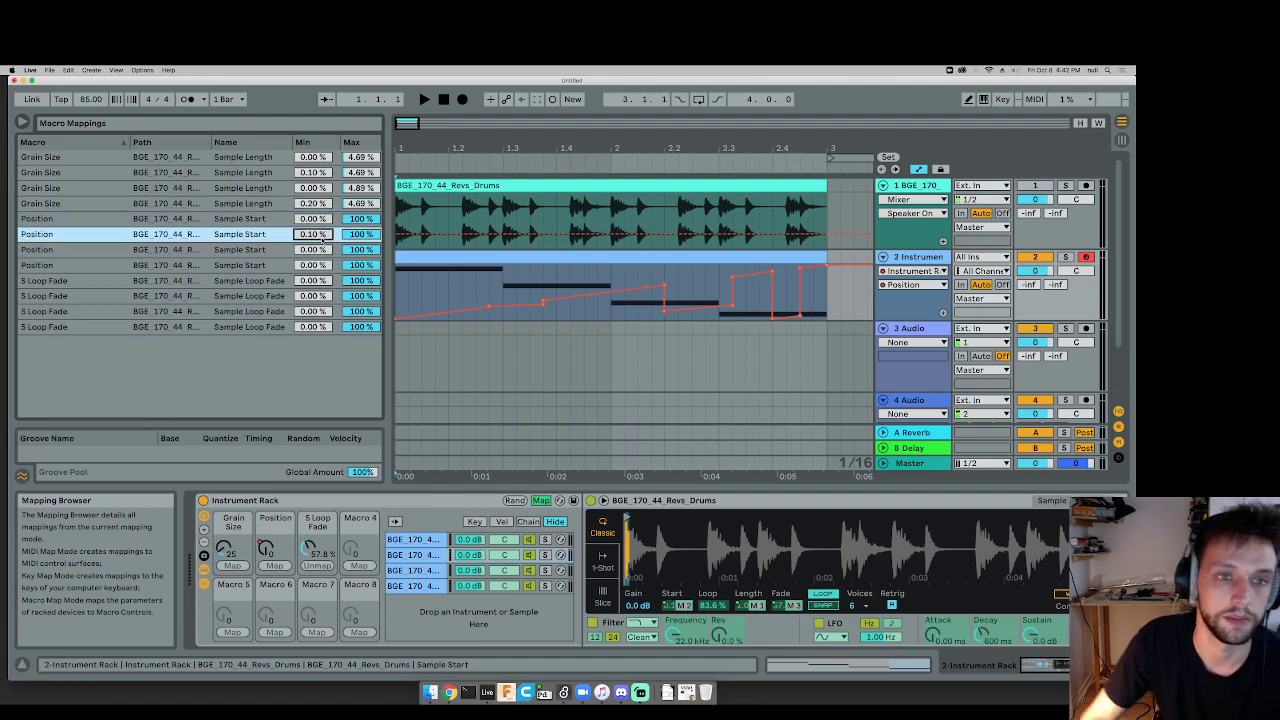
left_click(356, 250)
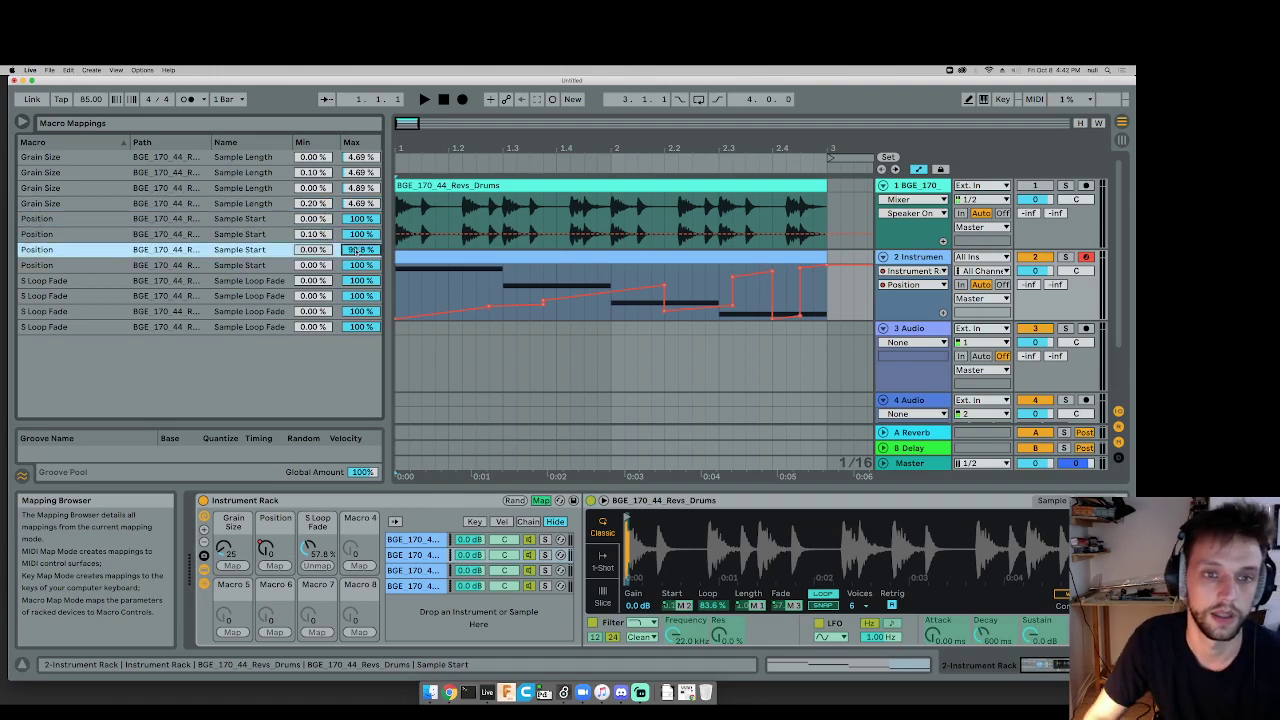
left_click_drag(318, 269, 318, 264)
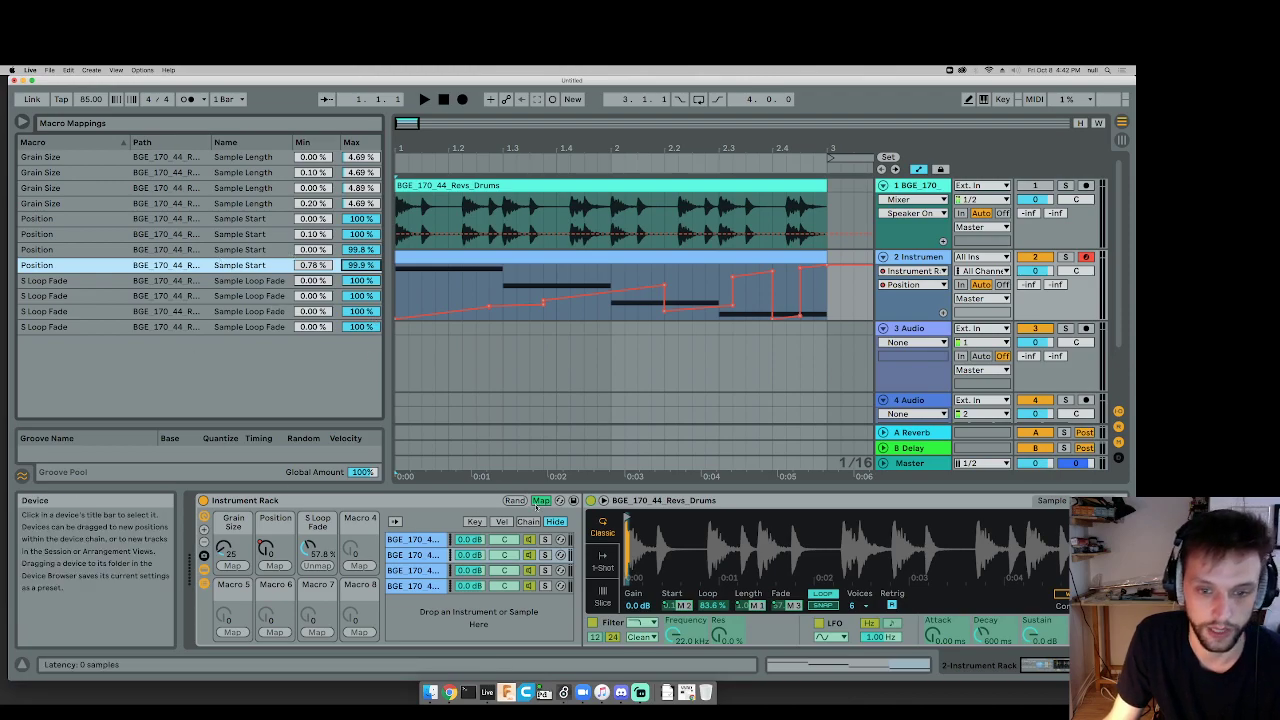
left_click(540, 500)
Step: Pan the four rack chains to 50L, 12L, 12R and 50R and play the clip
mouse_move(506, 540)
left_mouse_down()
mouse_move(515, 598)
mouse_move(506, 533)
left_mouse_up()
key("space")
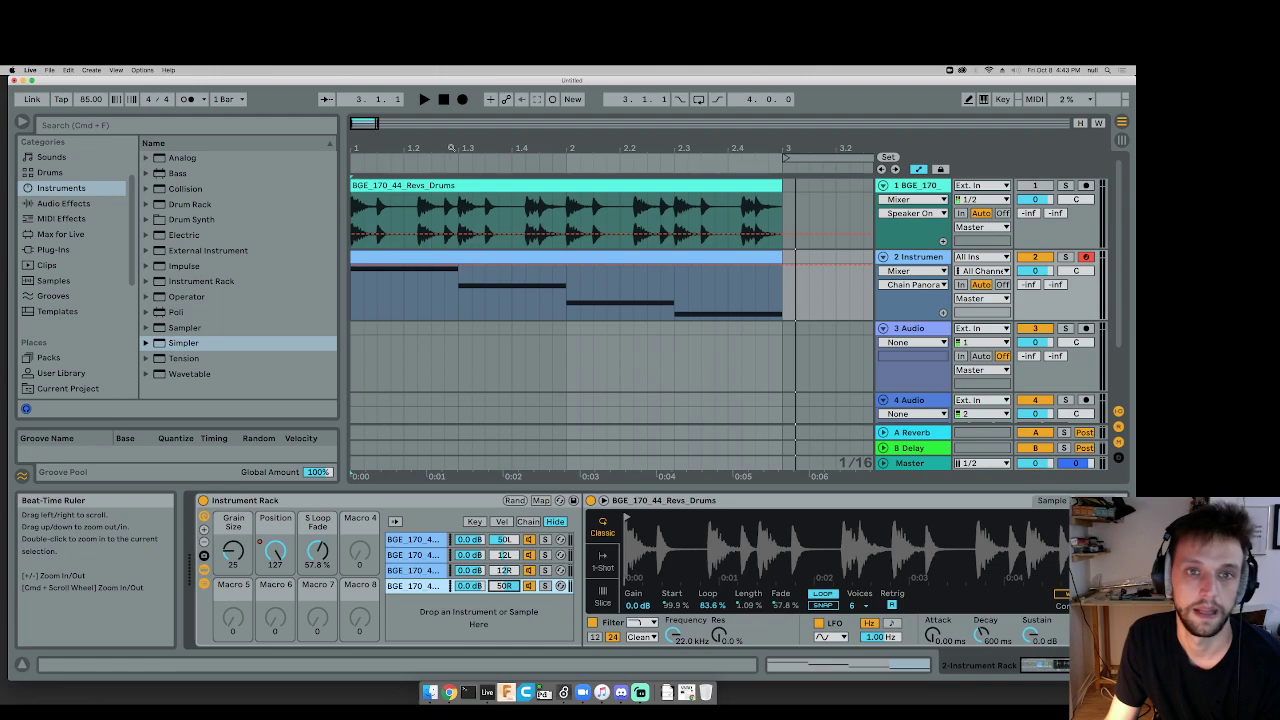
Step: Open the instrument track's MIDI clip, add a one-bar C5 note at its start and play the clip
left_click_drag(451, 147, 451, 106)
scroll(461, 161, "down", 3)
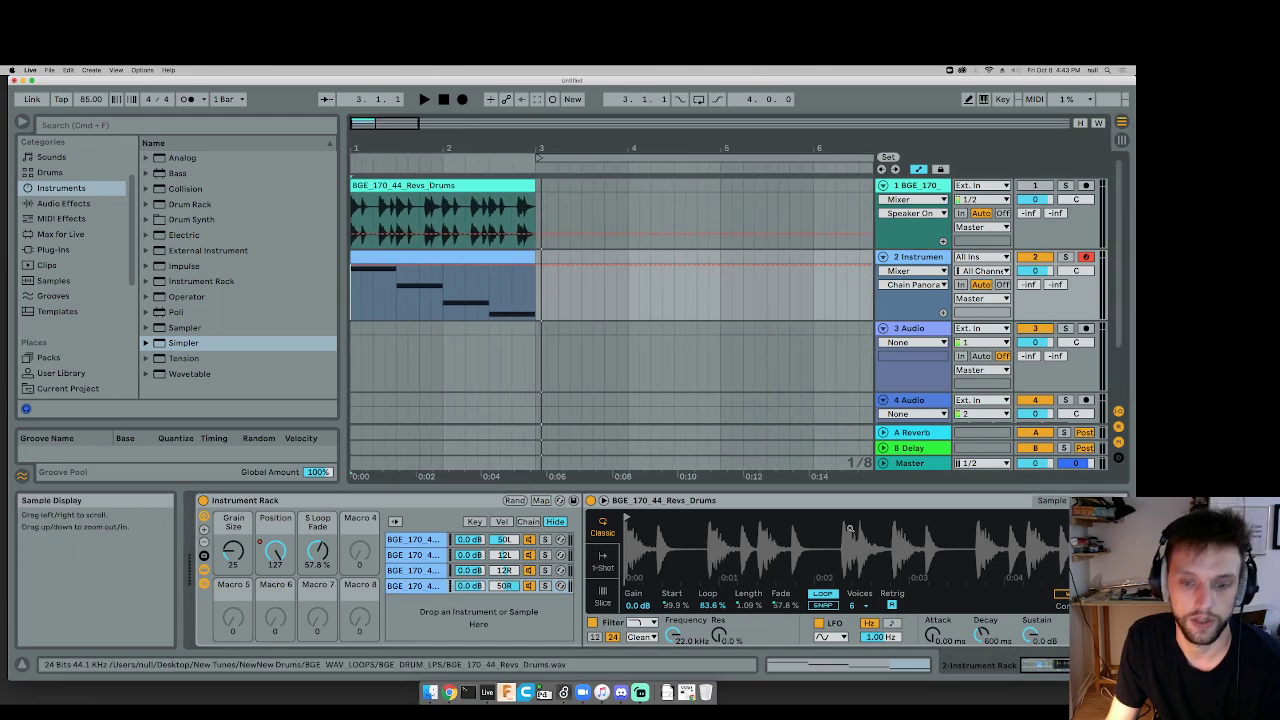
left_click_drag(1057, 673, 1055, 673)
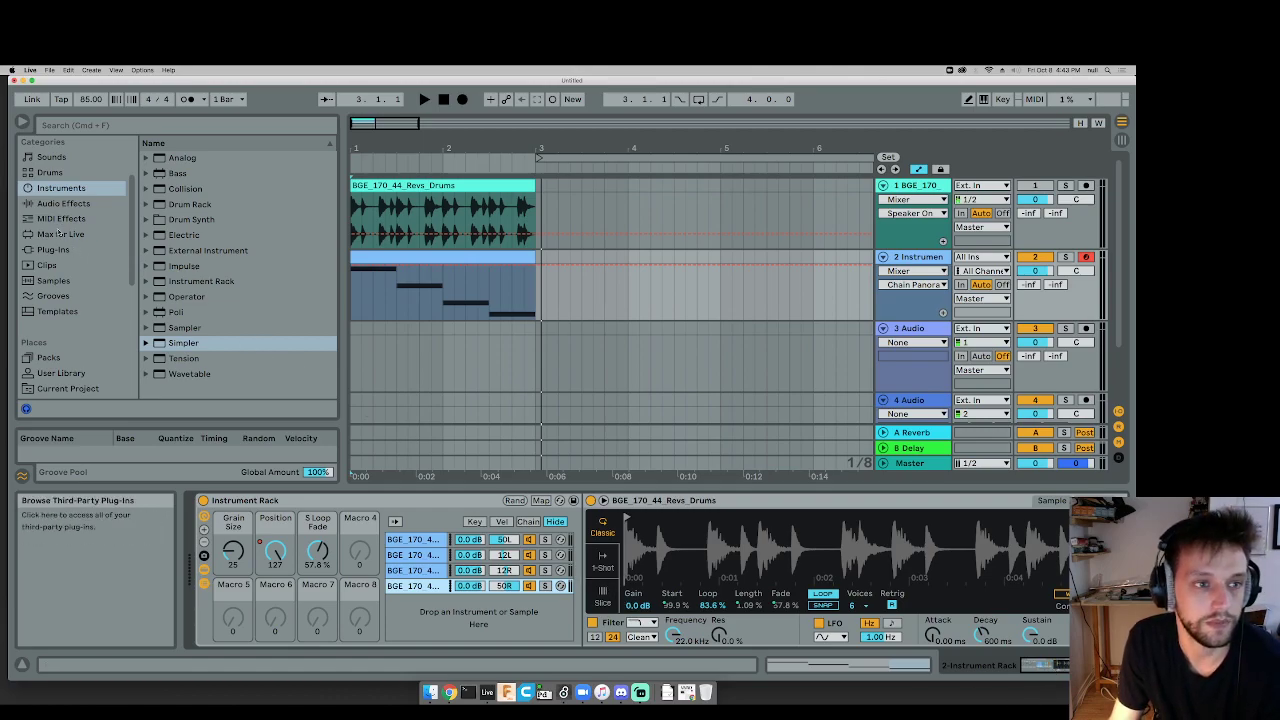
left_click(58, 219)
double_click(528, 272)
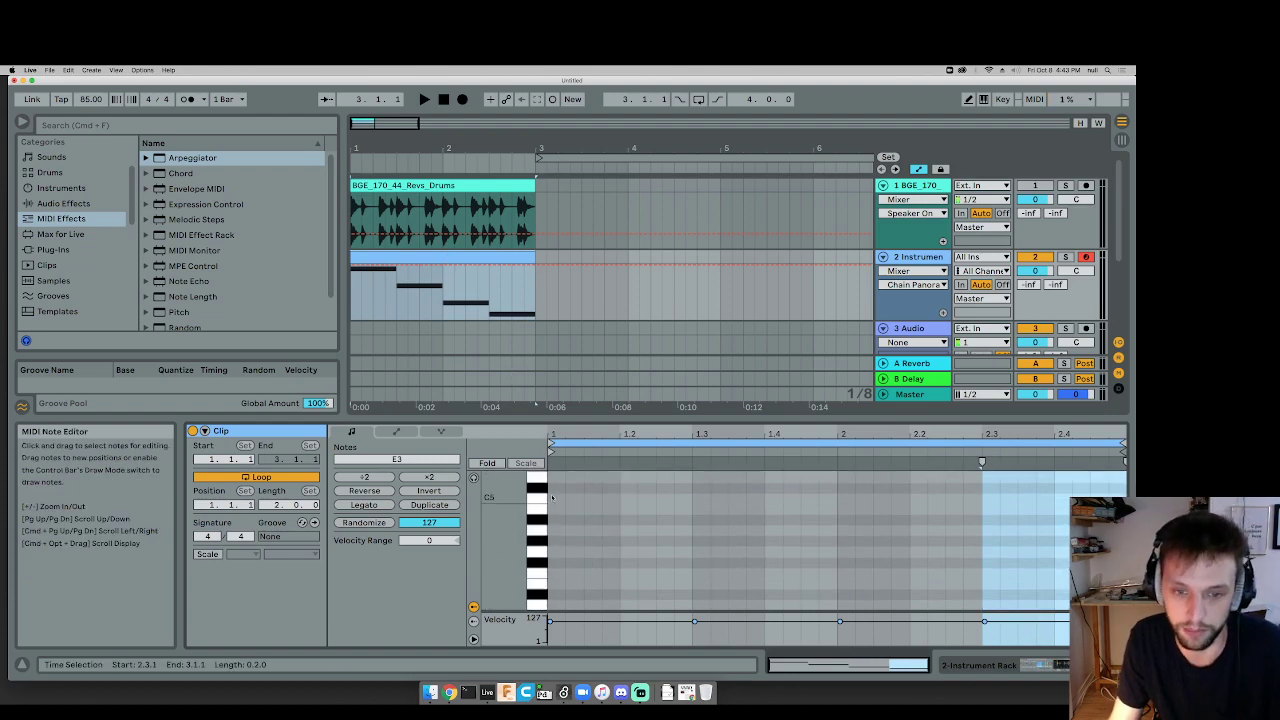
double_click(552, 497)
left_click_drag(564, 498, 836, 498)
key("space")
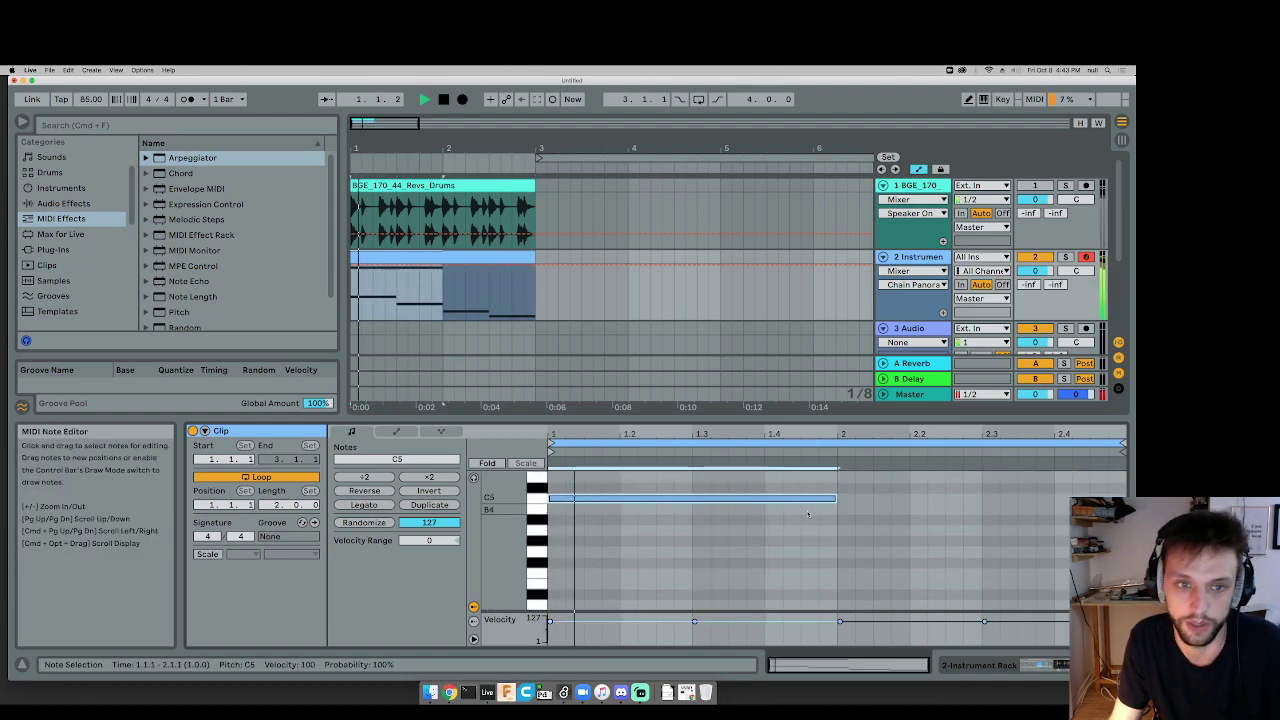
Step: Add a one-bar C3 note in bar 2 below the note sequence and listen to the clip
scroll(815, 515, "down", 5)
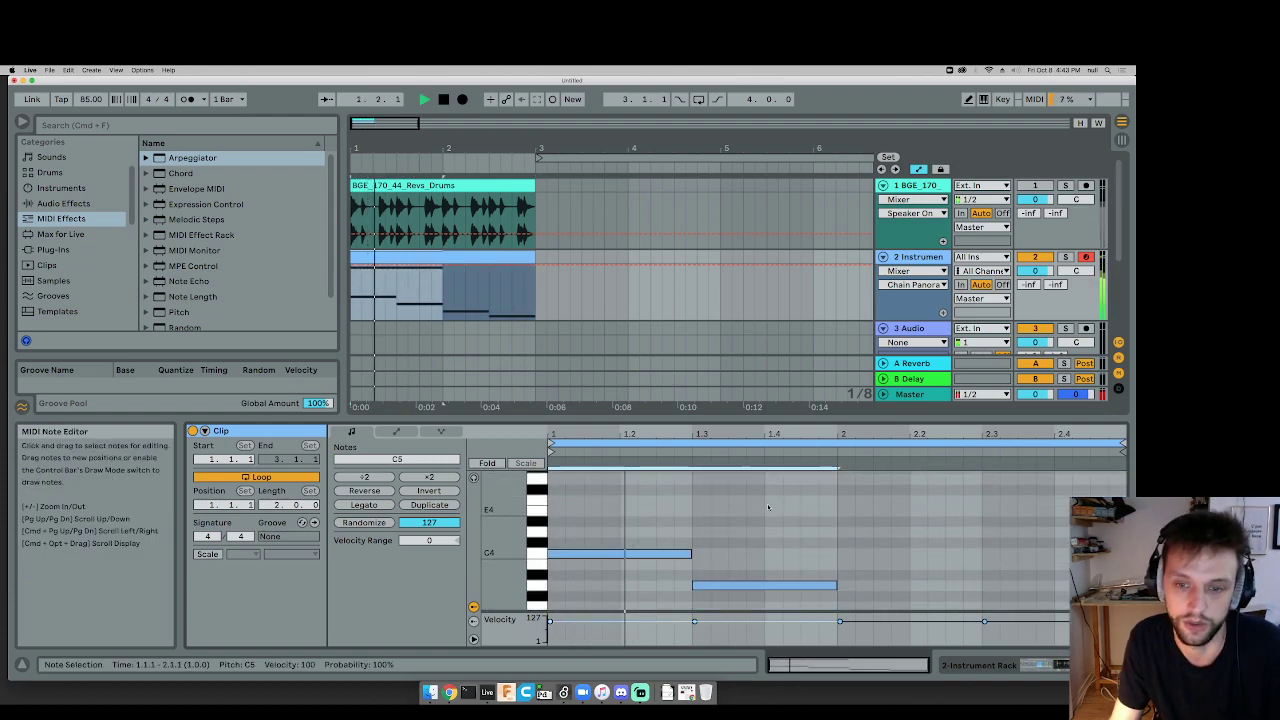
scroll(832, 517, "down", 3)
key("space")
double_click(843, 528)
left_click_drag(848, 528, 1126, 536)
key("space")
scroll(761, 527, "up", 3)
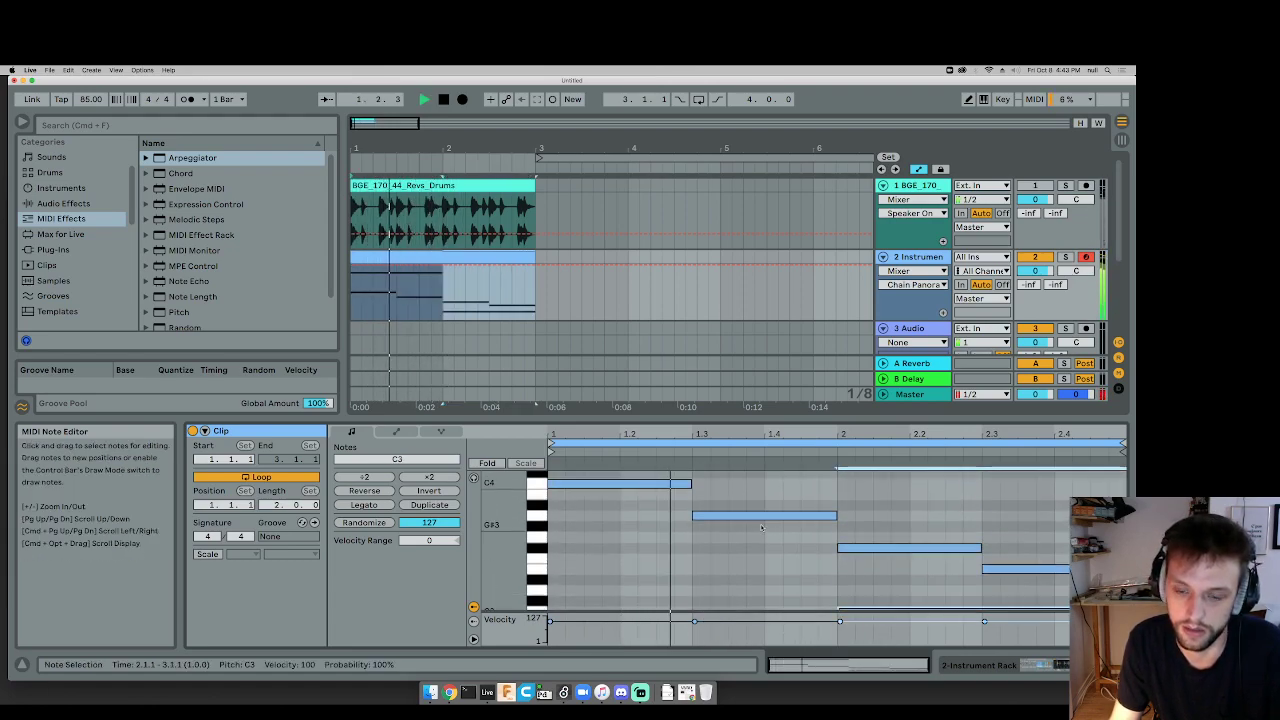
scroll(761, 520, "down", 3)
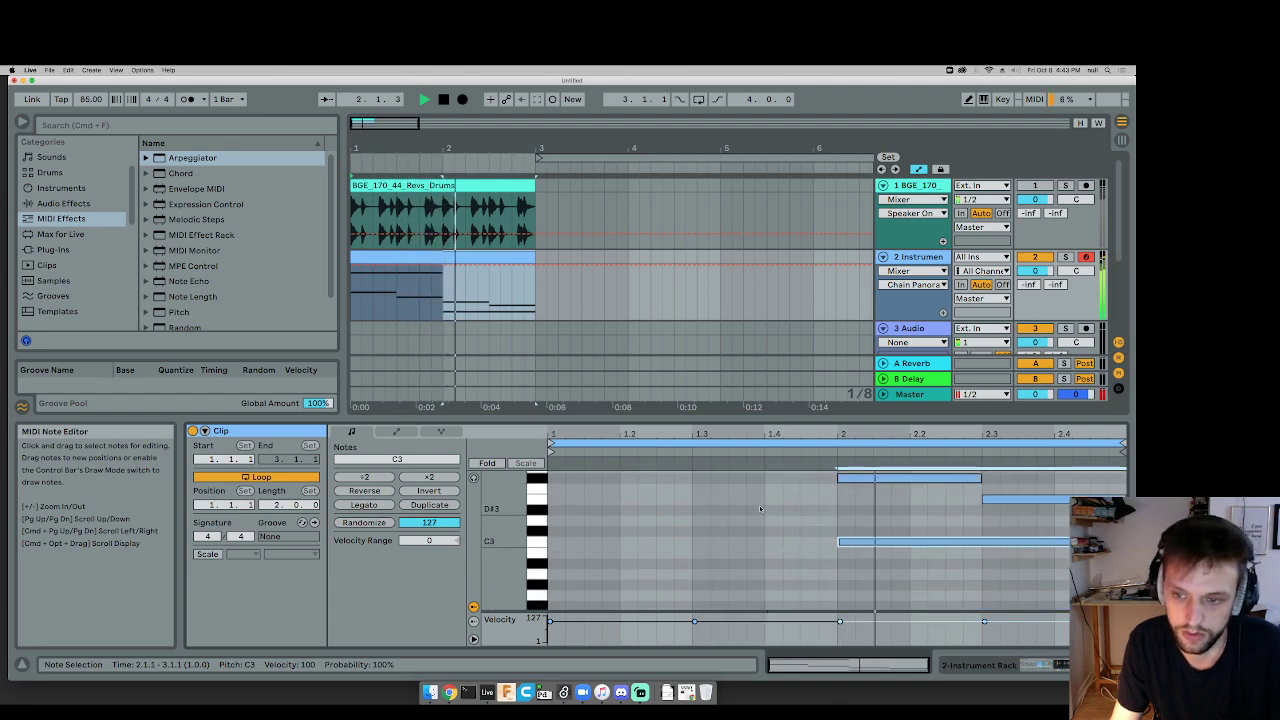
scroll(760, 510, "up", 4)
key("space")
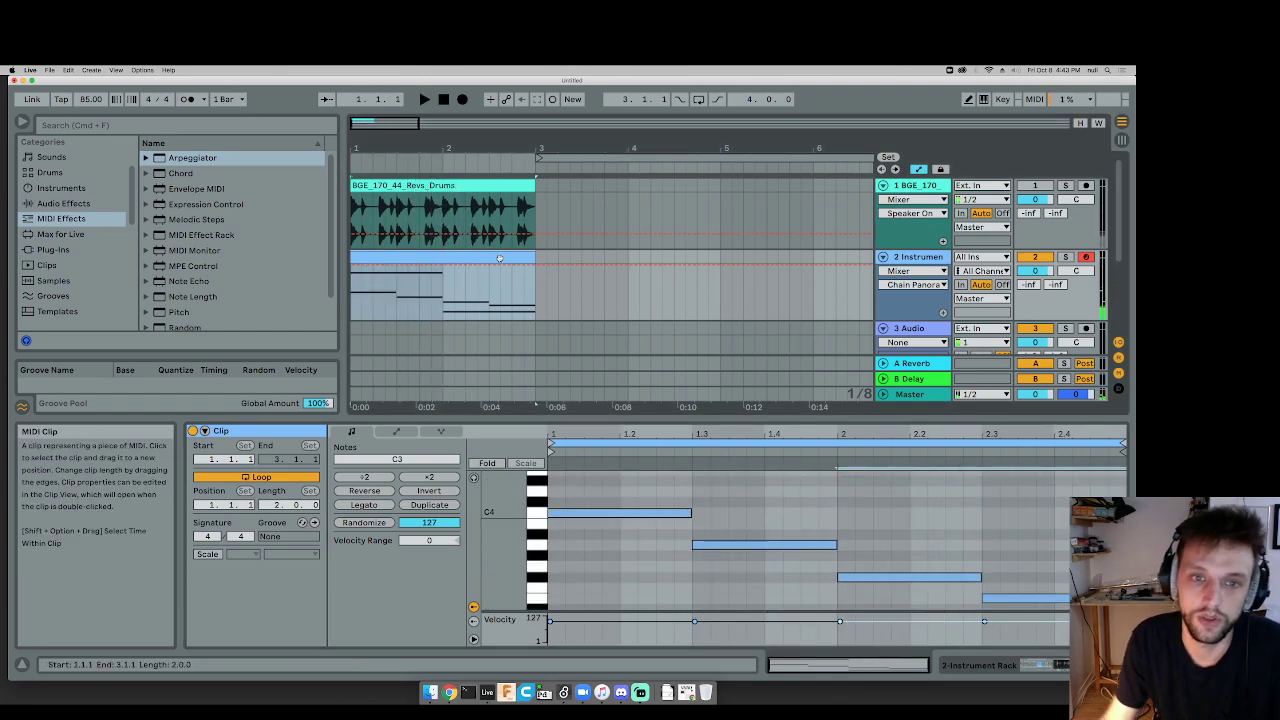
Step: Clear all notes from the MIDI clip and enter a single C3 note spanning both bars
scroll(715, 520, "up", 3)
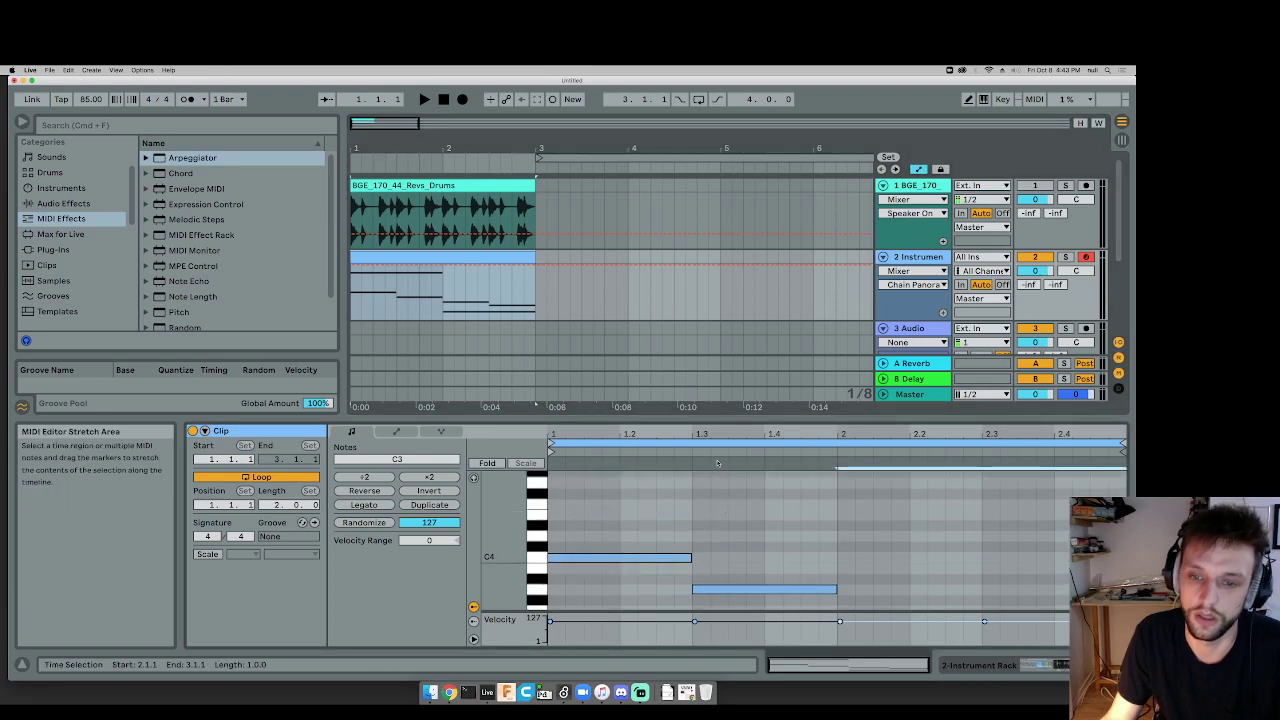
left_click_drag(715, 418, 715, 190)
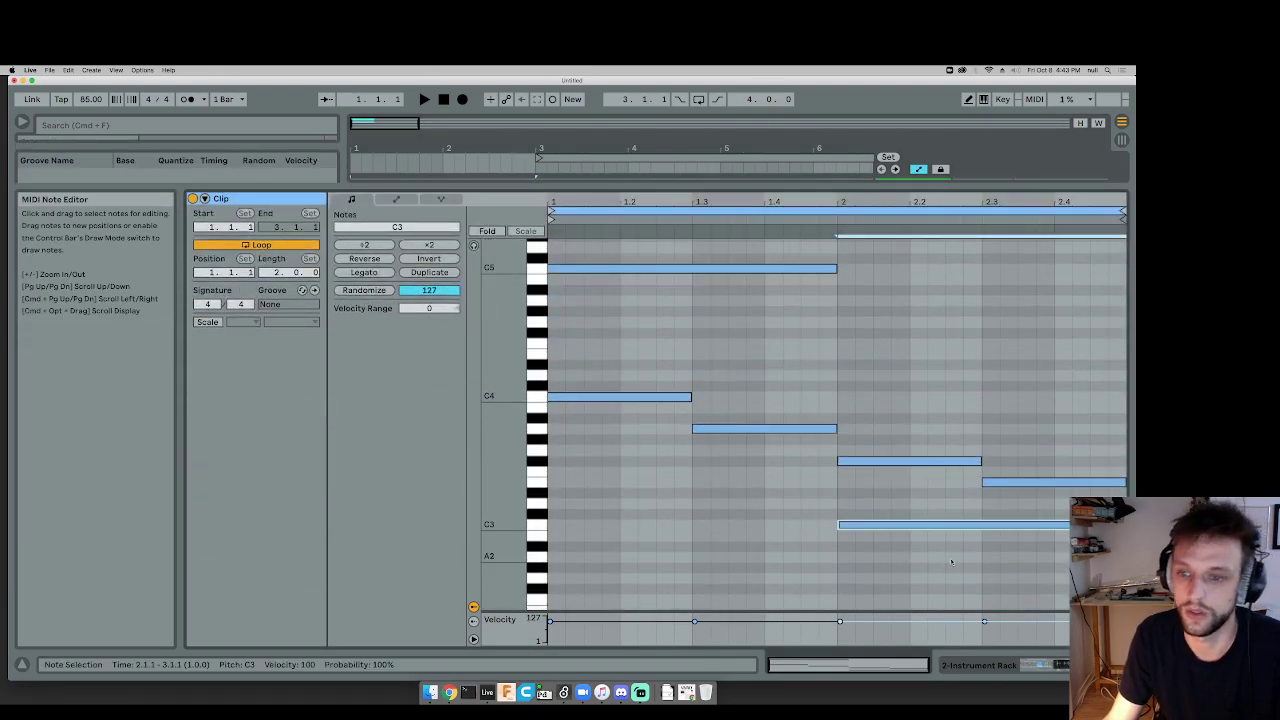
key("super+a")
key("Delete")
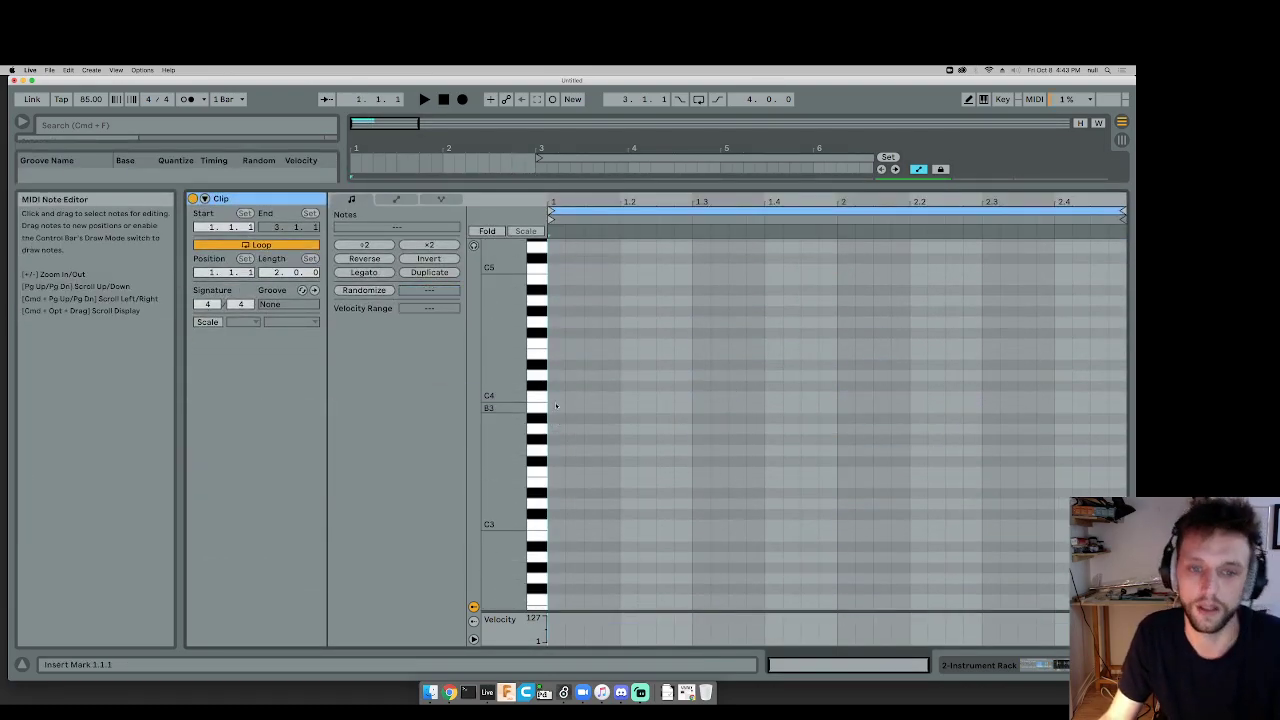
double_click(556, 527)
left_click_drag(566, 525, 1126, 525)
left_click_drag(732, 187, 734, 526)
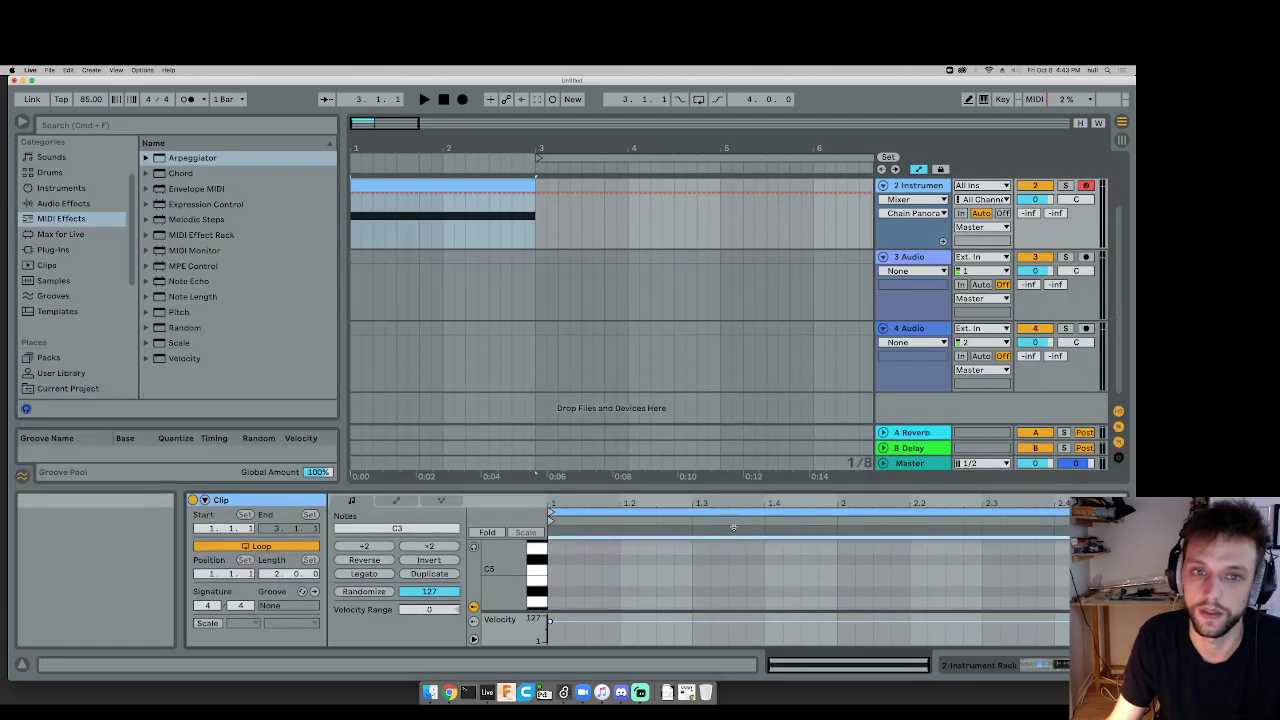
Step: Show the rack's Position automation and remove its intermediate breakpoints to leave a straight rising ramp across bars 1 and 2
left_click(905, 185)
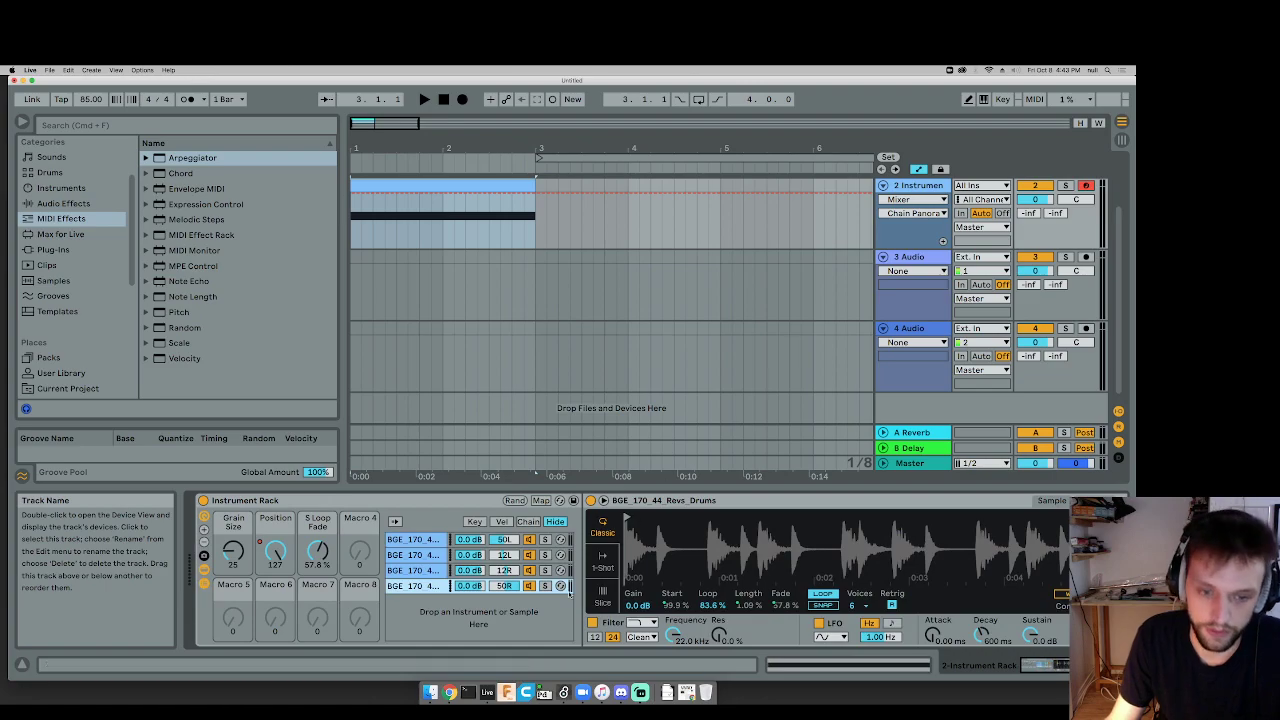
left_click(275, 551)
left_click(536, 231)
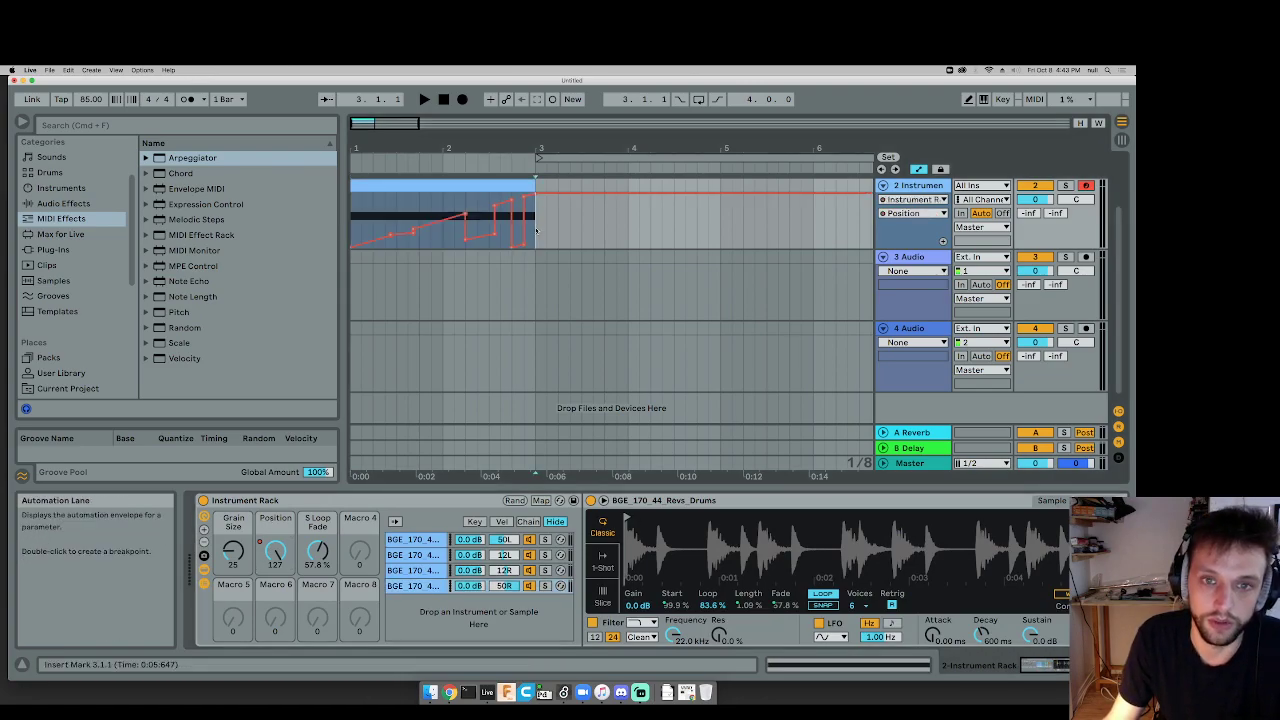
left_click_drag(536, 231, 346, 238)
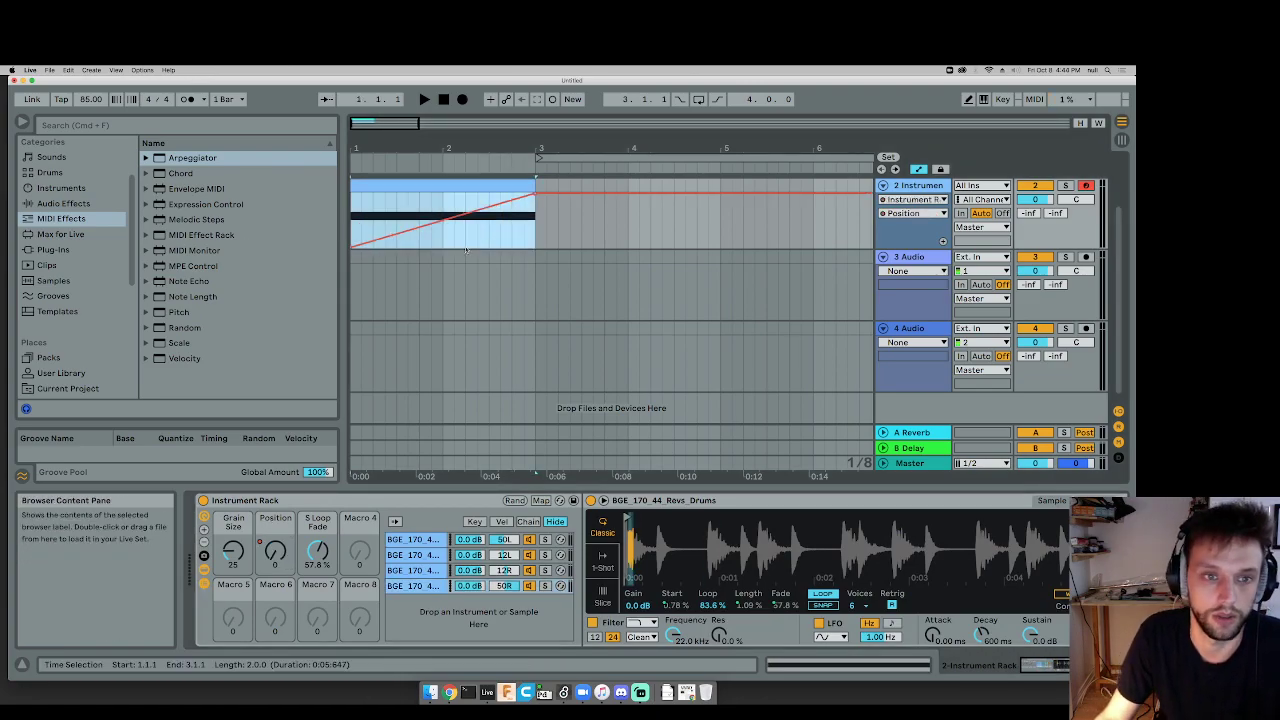
Step: Delete the three duplicated Simpler chains from the rack and reset the remaining chain's pan to center
left_click(428, 570)
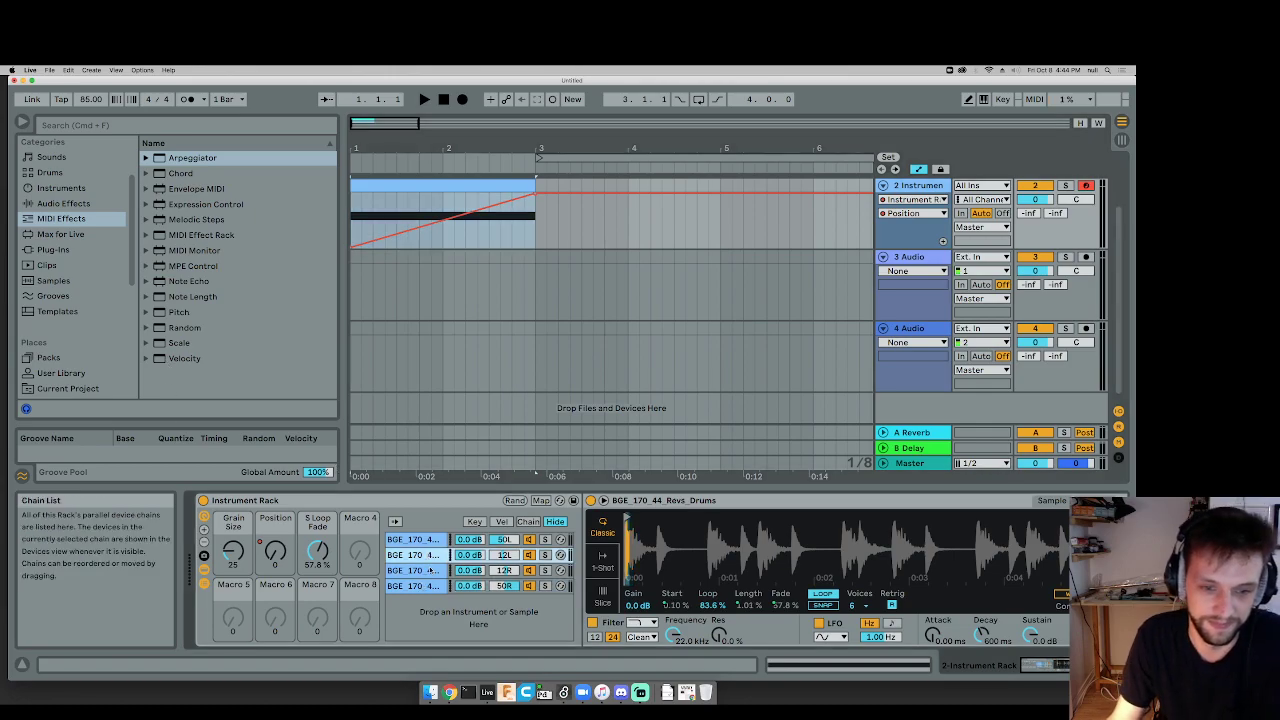
key("Delete")
key("Delete")
key("Delete")
left_click(505, 540)
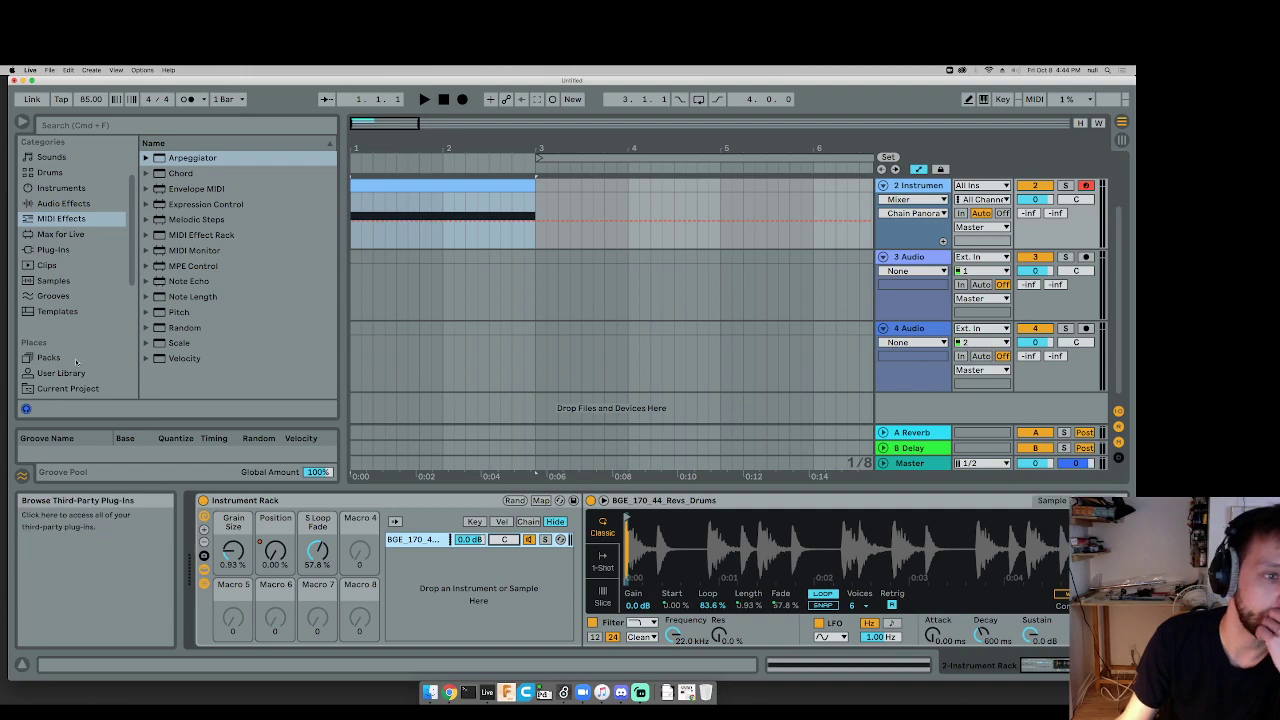
Step: Look through the acapellas, Saved Samples, New Tunes, ADS AND TOP40 and SAMPLE LIBRARY folders for a vocal sample
scroll(77, 368, "down", 5)
left_click(56, 337)
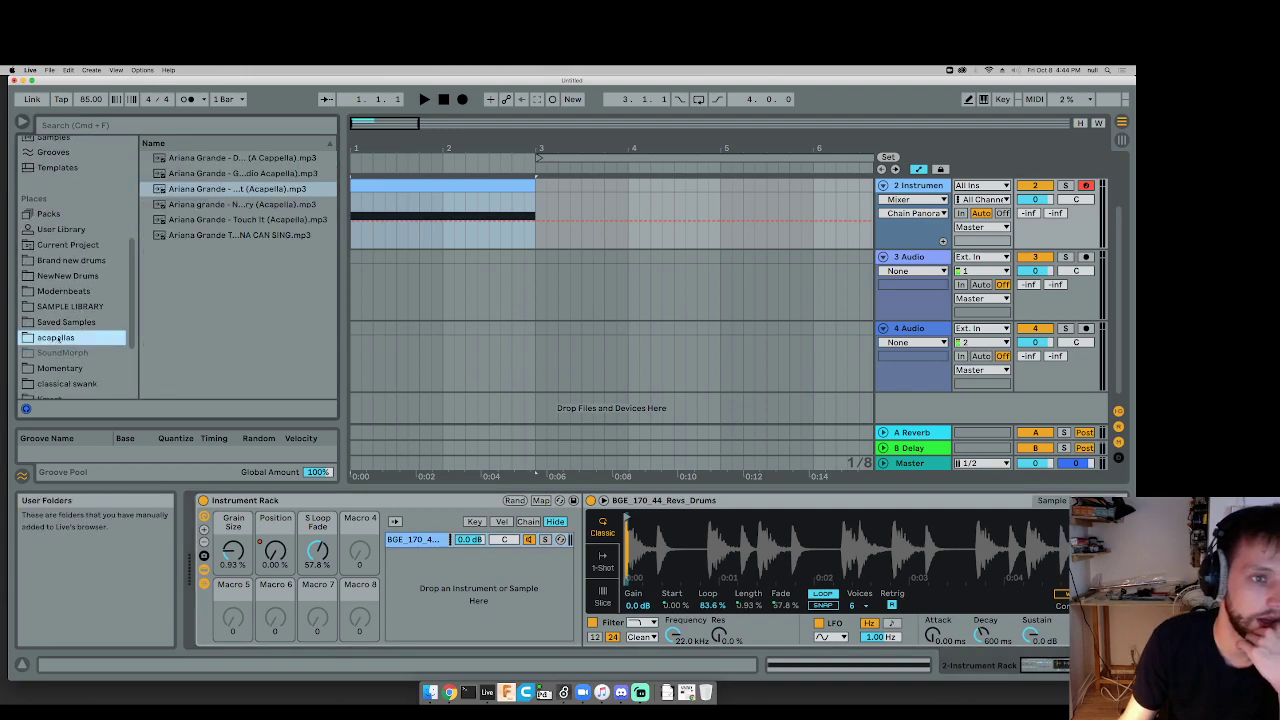
scroll(60, 320, "down", 1)
left_click(63, 303)
scroll(104, 310, "down", 3)
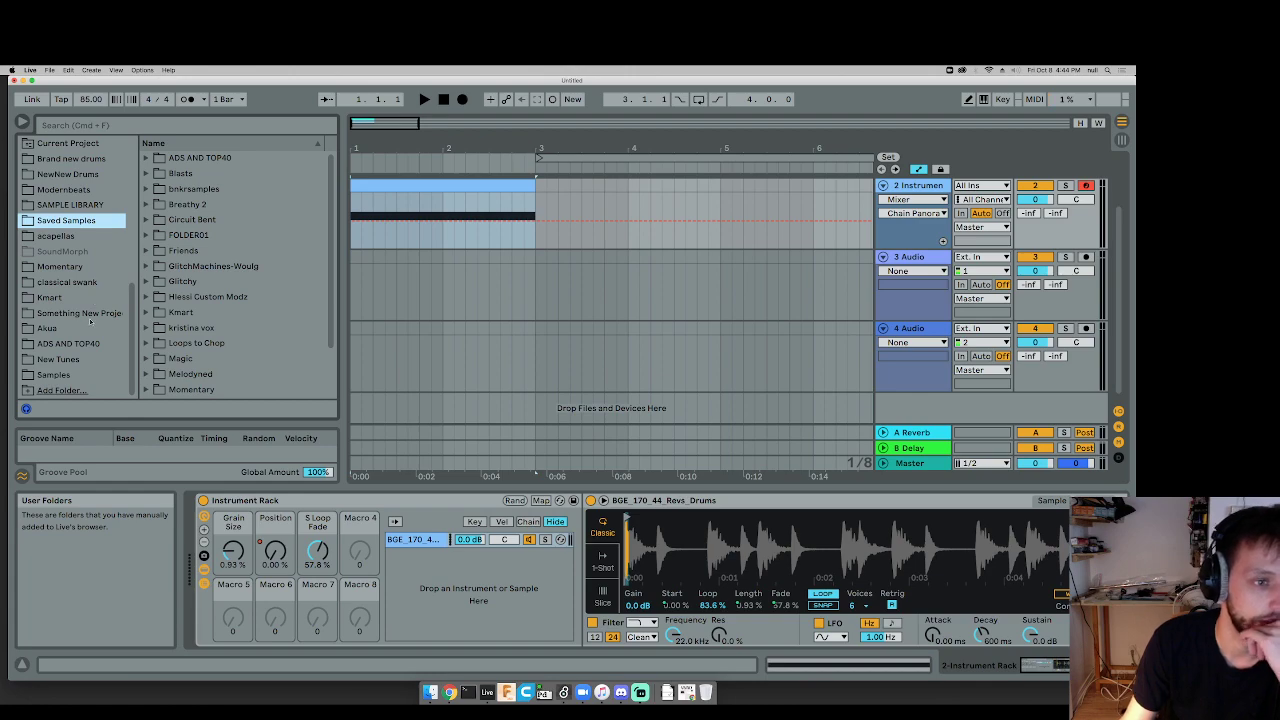
left_click(55, 375)
left_click(69, 362)
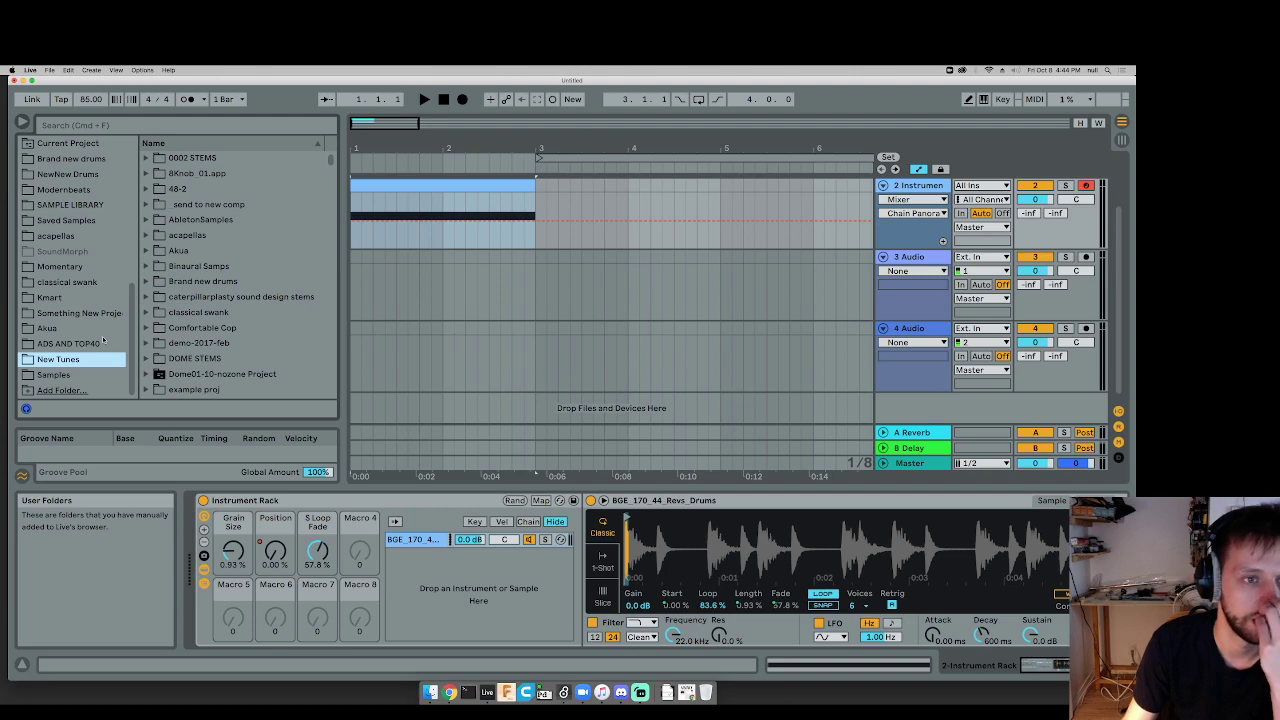
left_click(99, 343)
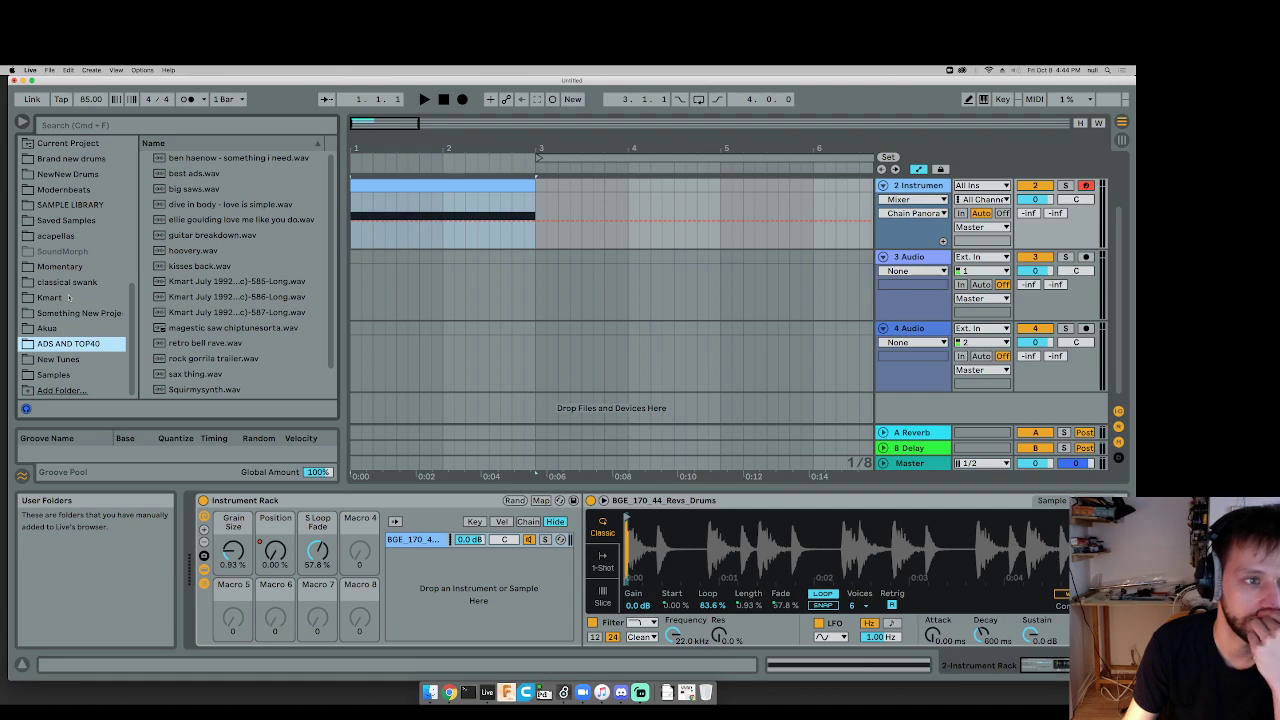
scroll(70, 290, "up", 2)
left_click(72, 263)
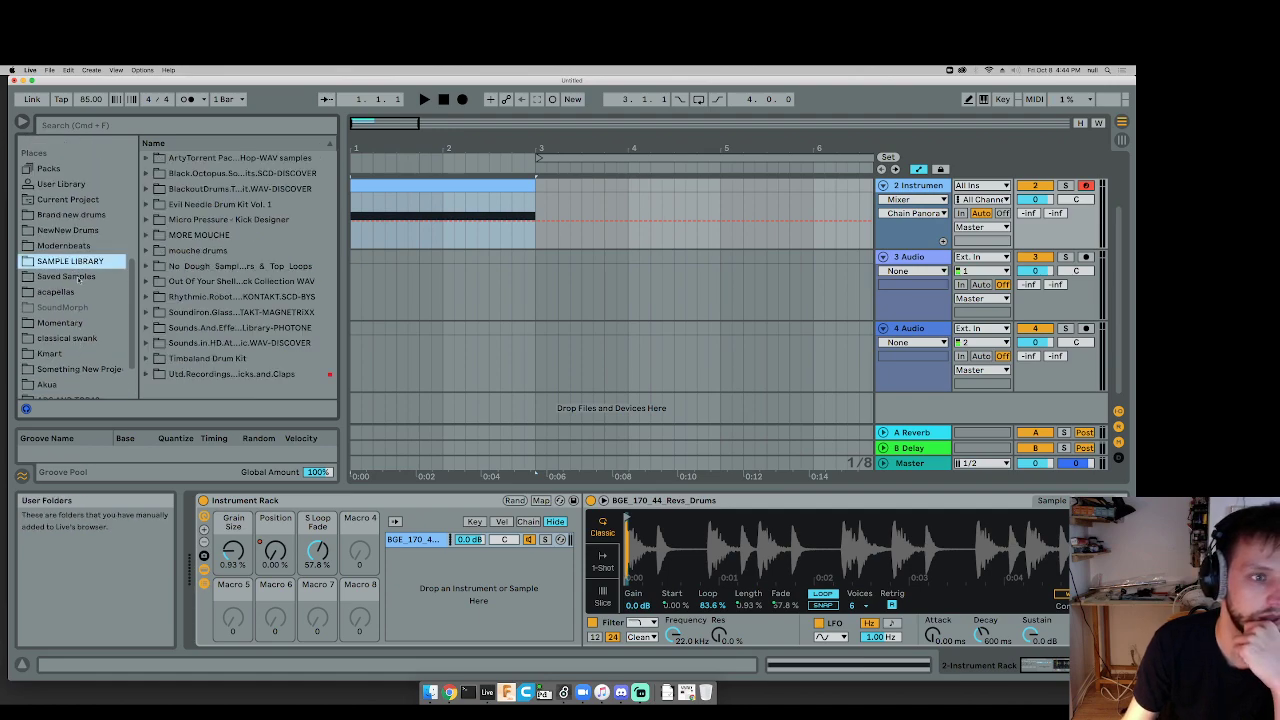
Step: Find voc "heart is as black" v2.wav in the vocal subfolder of Saved Samples and place it on track 3 at bar 2
left_click(78, 278)
left_click(146, 205)
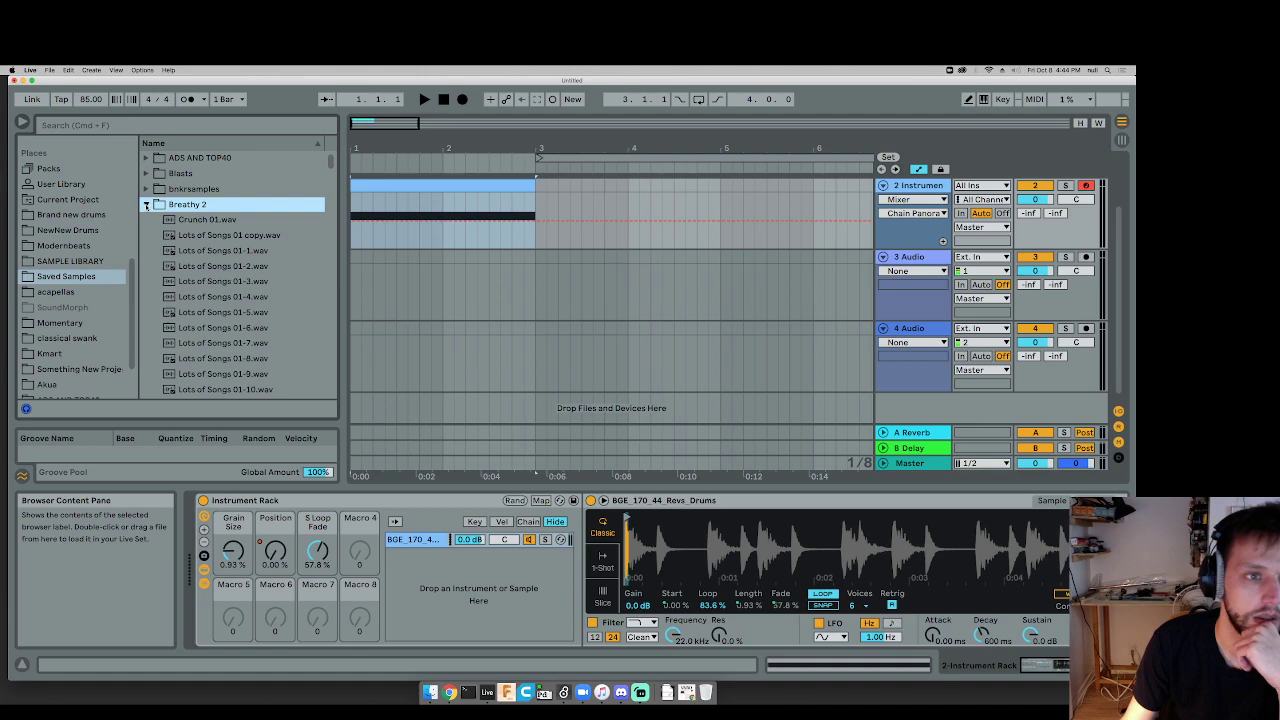
left_click(146, 205)
scroll(160, 228, "down", 1)
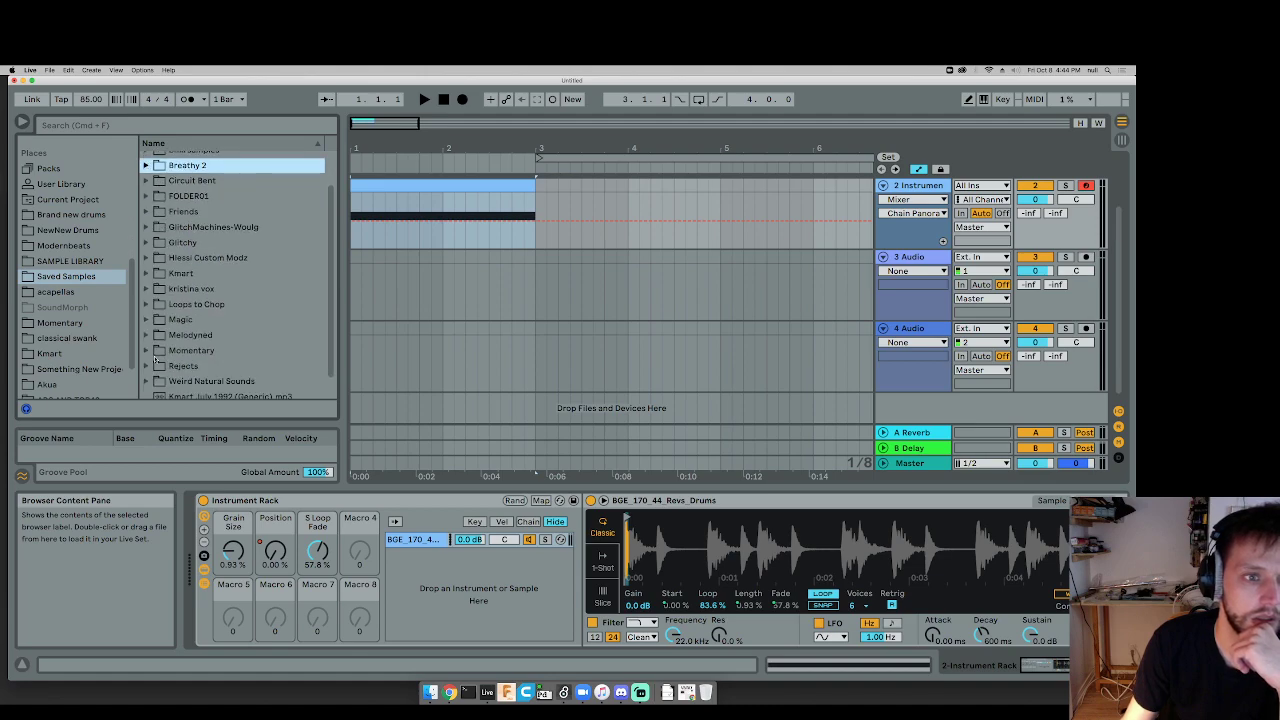
left_click(146, 288)
scroll(205, 310, "down", 3)
left_click(220, 215)
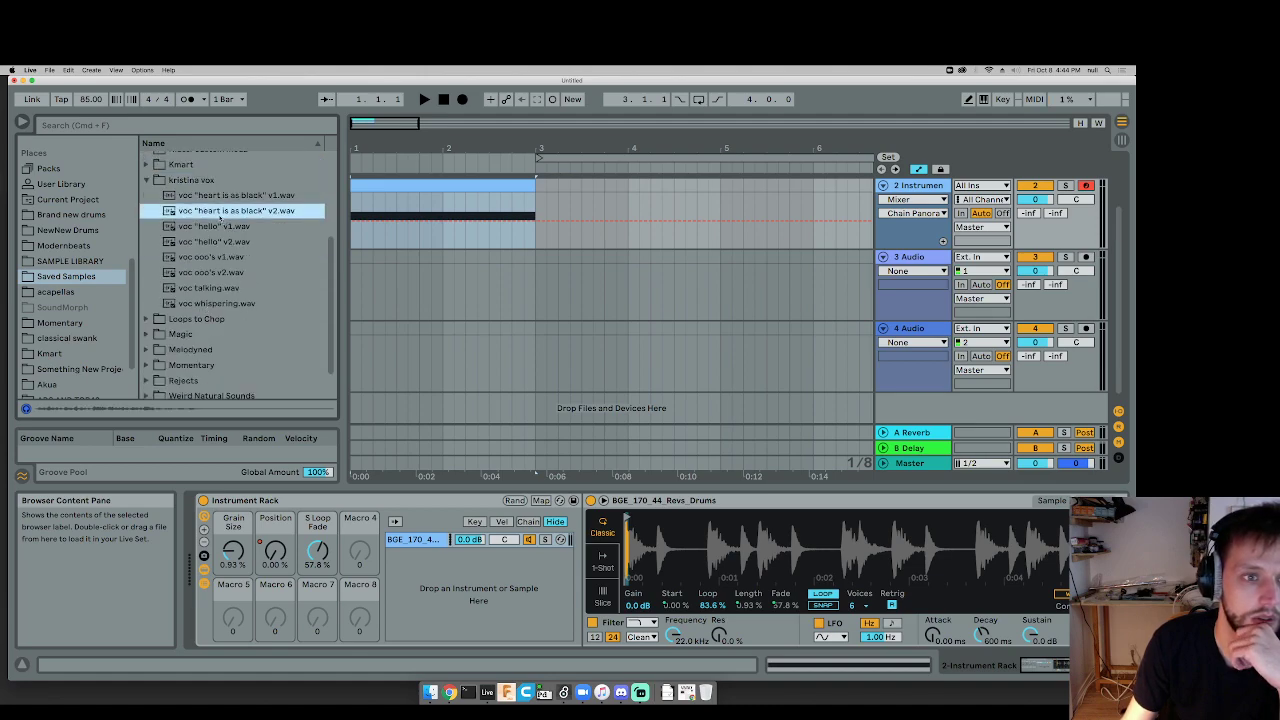
left_click_drag(200, 213, 440, 258)
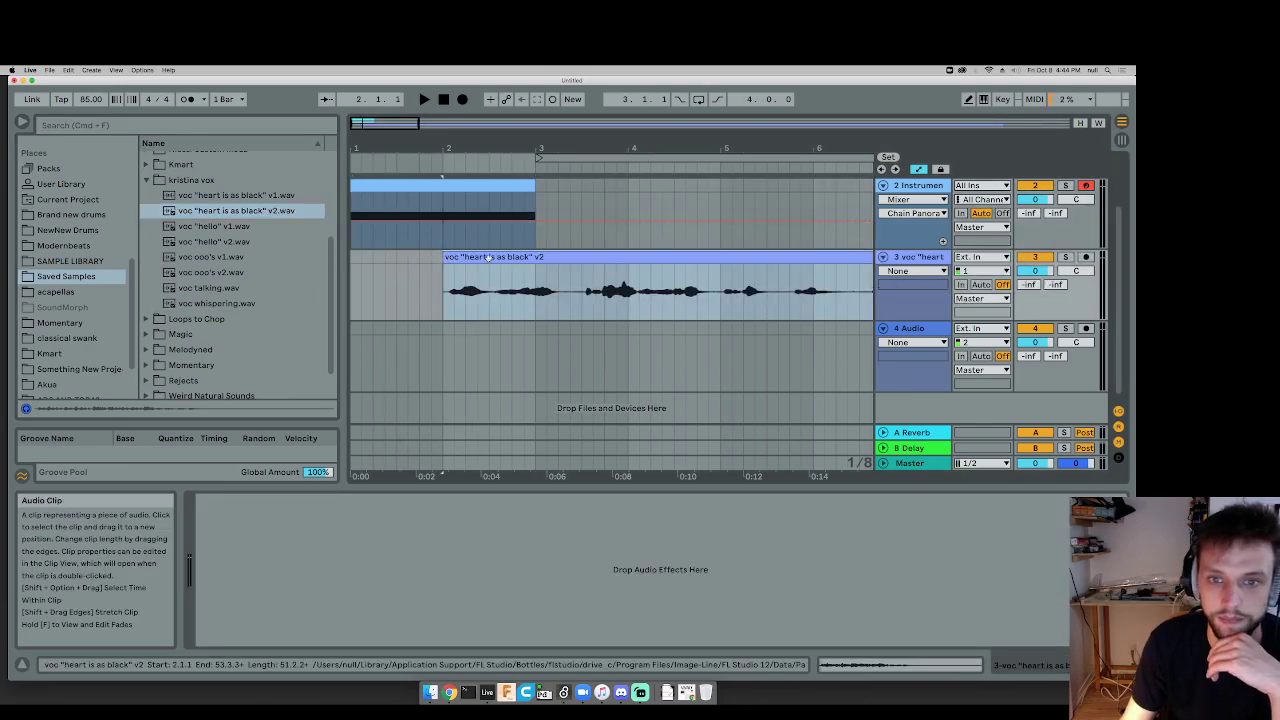
Step: Move the opening vocal section to bar 1, end it at bar 4 and consolidate it into a three-bar clip
left_click_drag(719, 306, 368, 261)
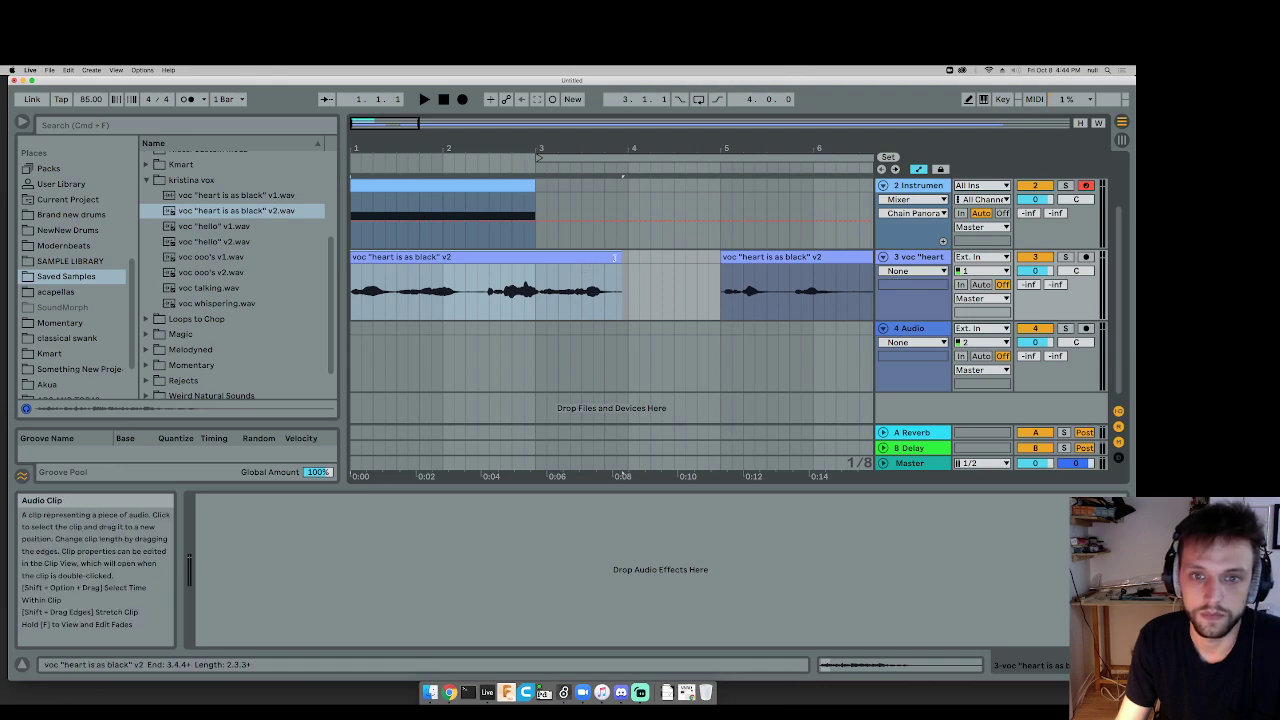
mouse_move(614, 257)
left_mouse_down()
mouse_move(537, 258)
mouse_move(614, 262)
left_mouse_up()
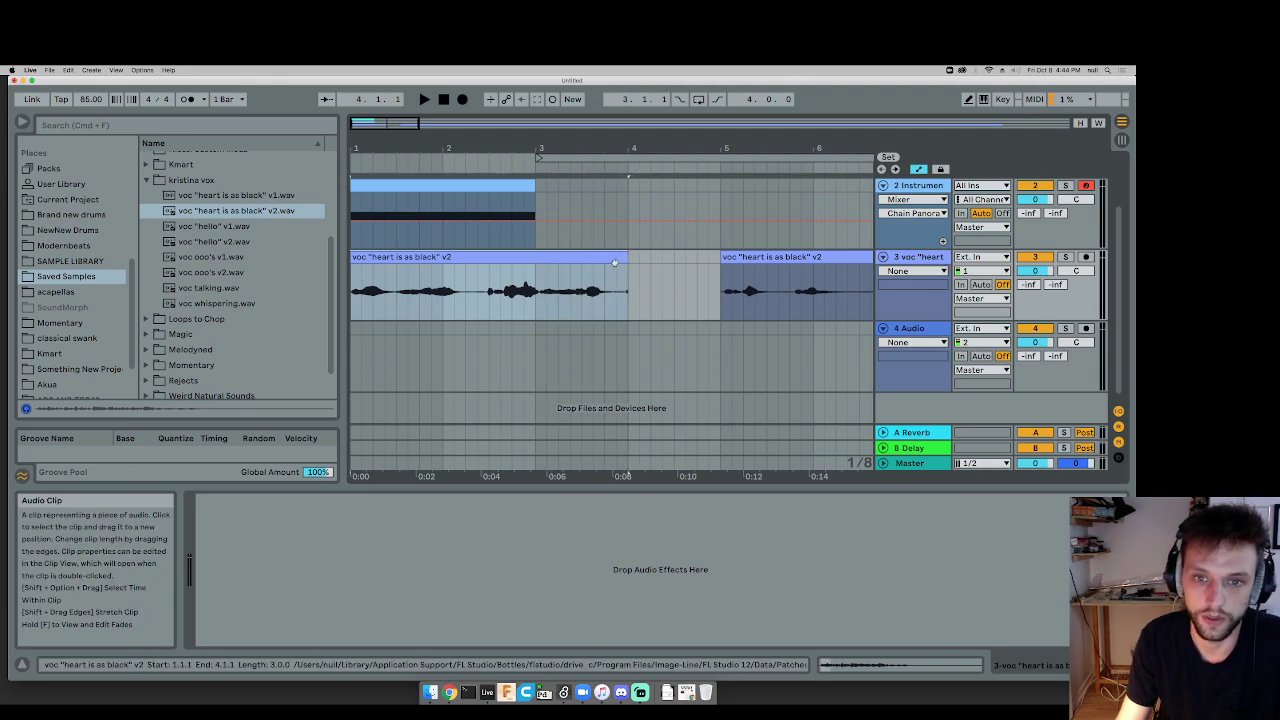
key("super+j")
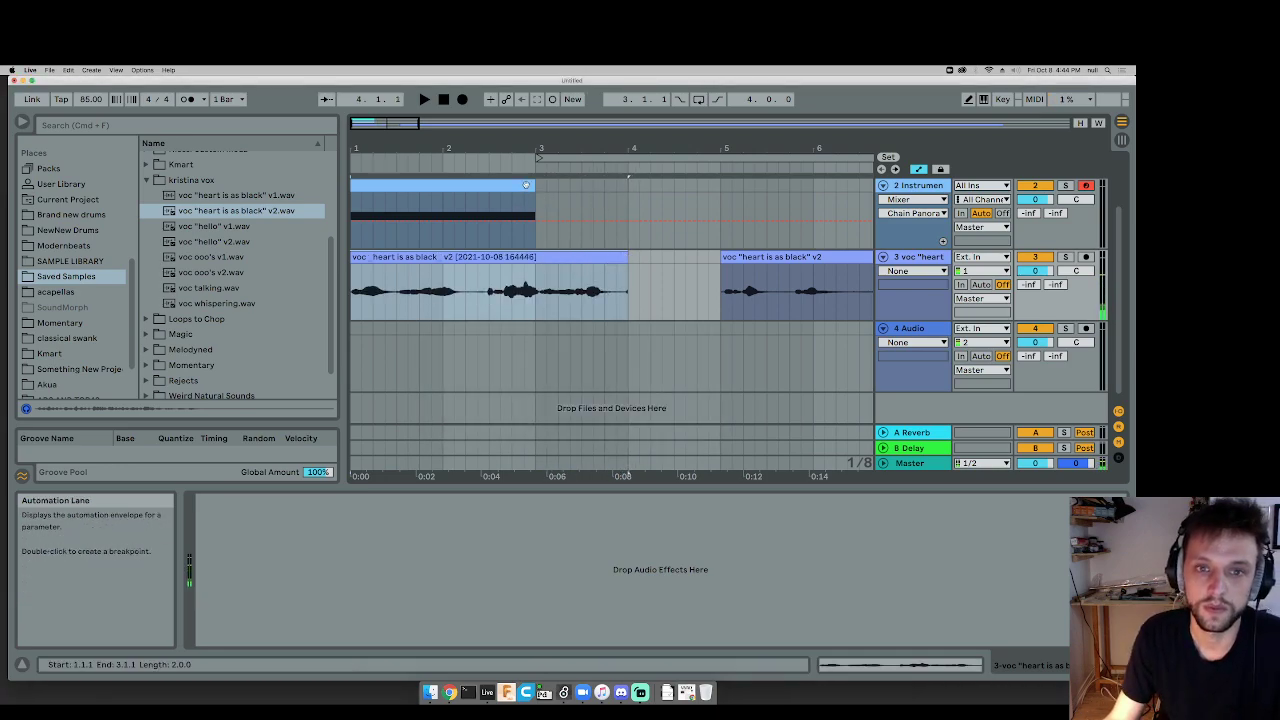
Step: Extend the MIDI clip to bar 4 with a loop length of 3.0.0, and lengthen its C3 note to three bars
left_click(530, 185)
left_click_drag(531, 185, 628, 185)
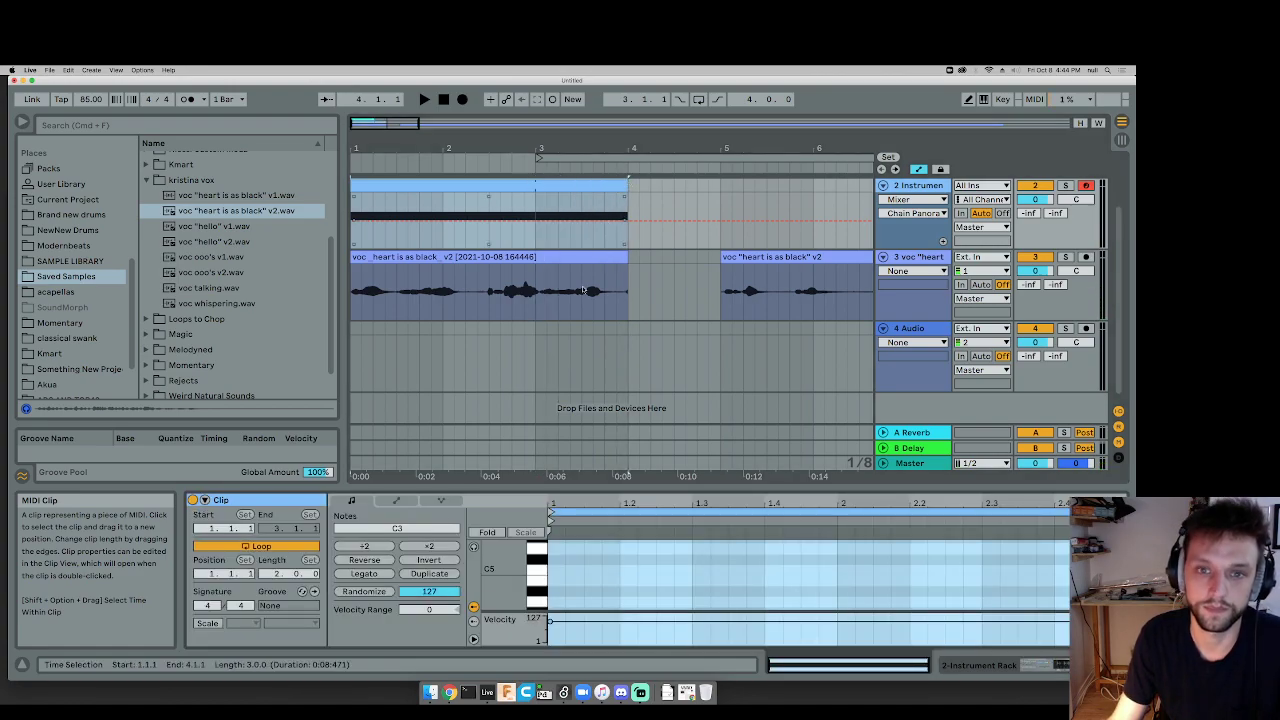
left_click_drag(277, 575, 277, 555)
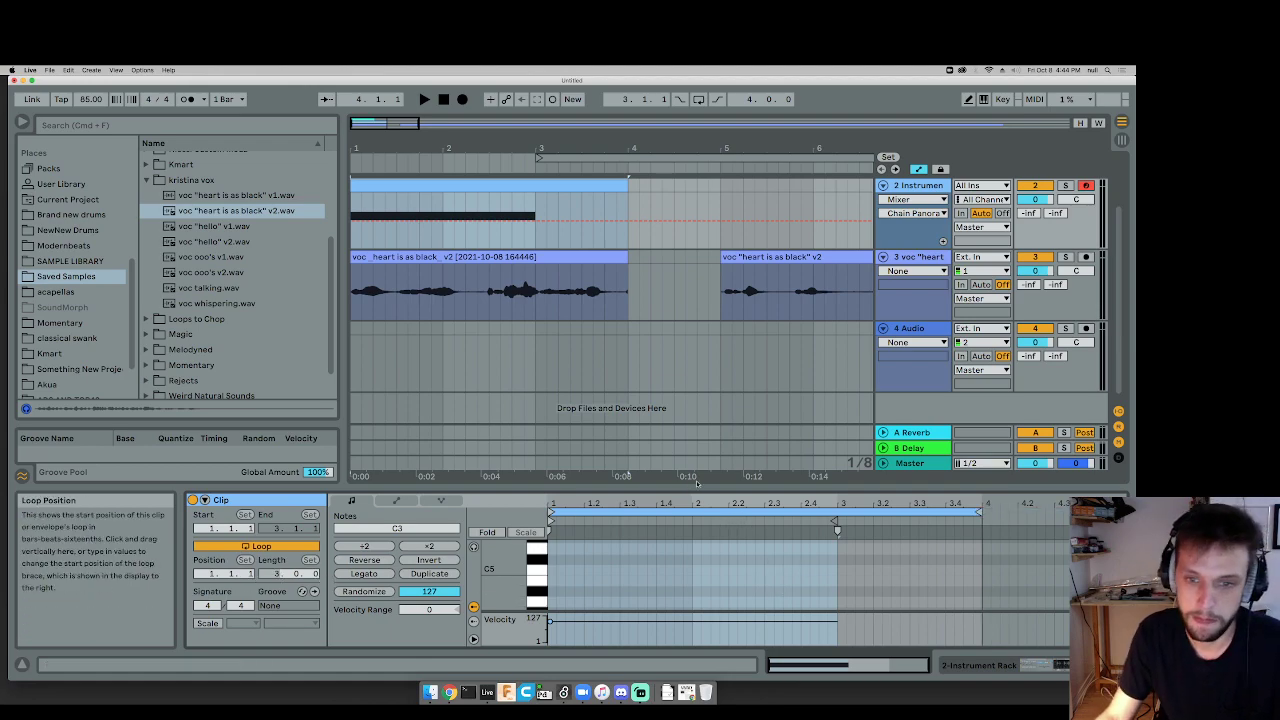
left_click_drag(697, 490, 697, 366)
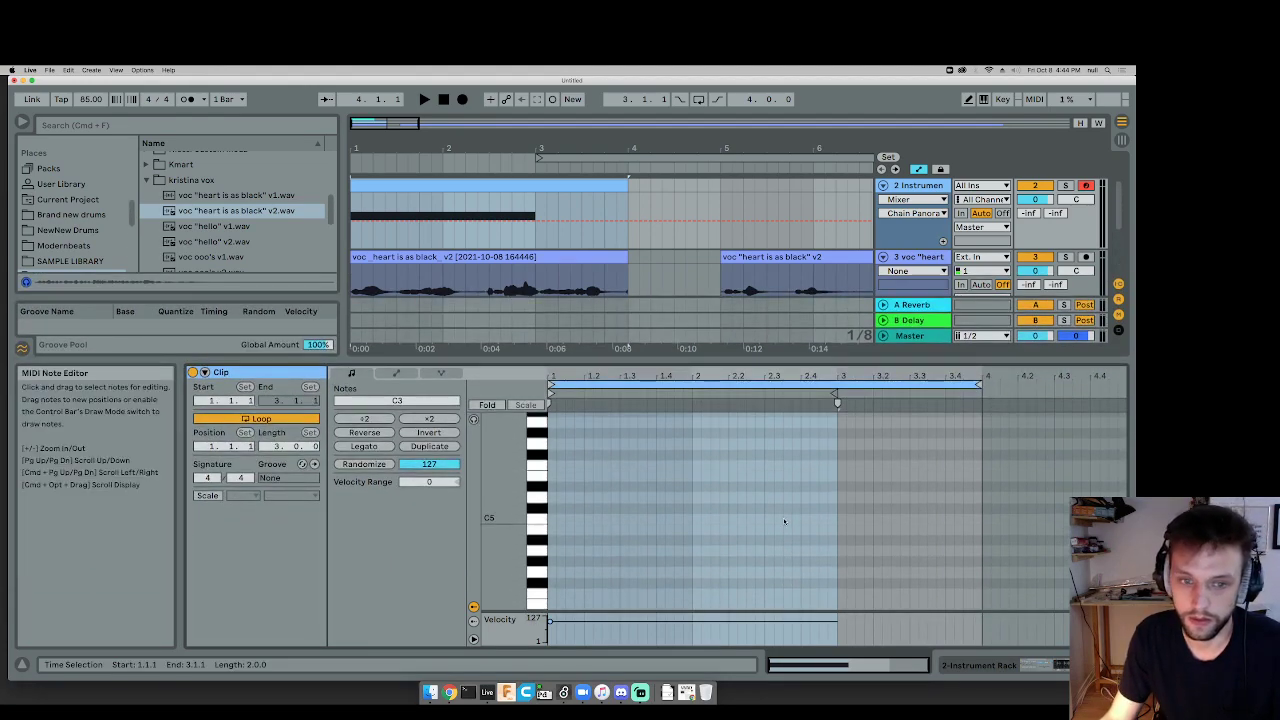
left_click_drag(836, 596, 981, 597)
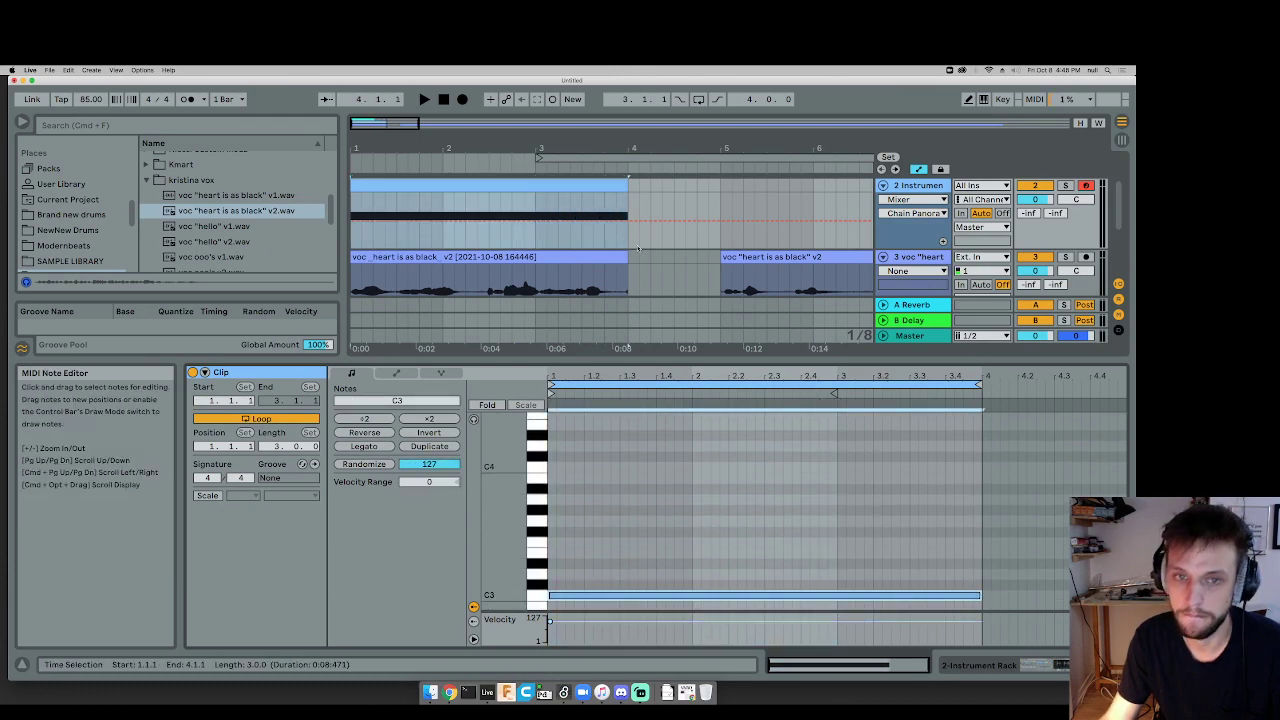
left_click_drag(800, 355, 800, 456)
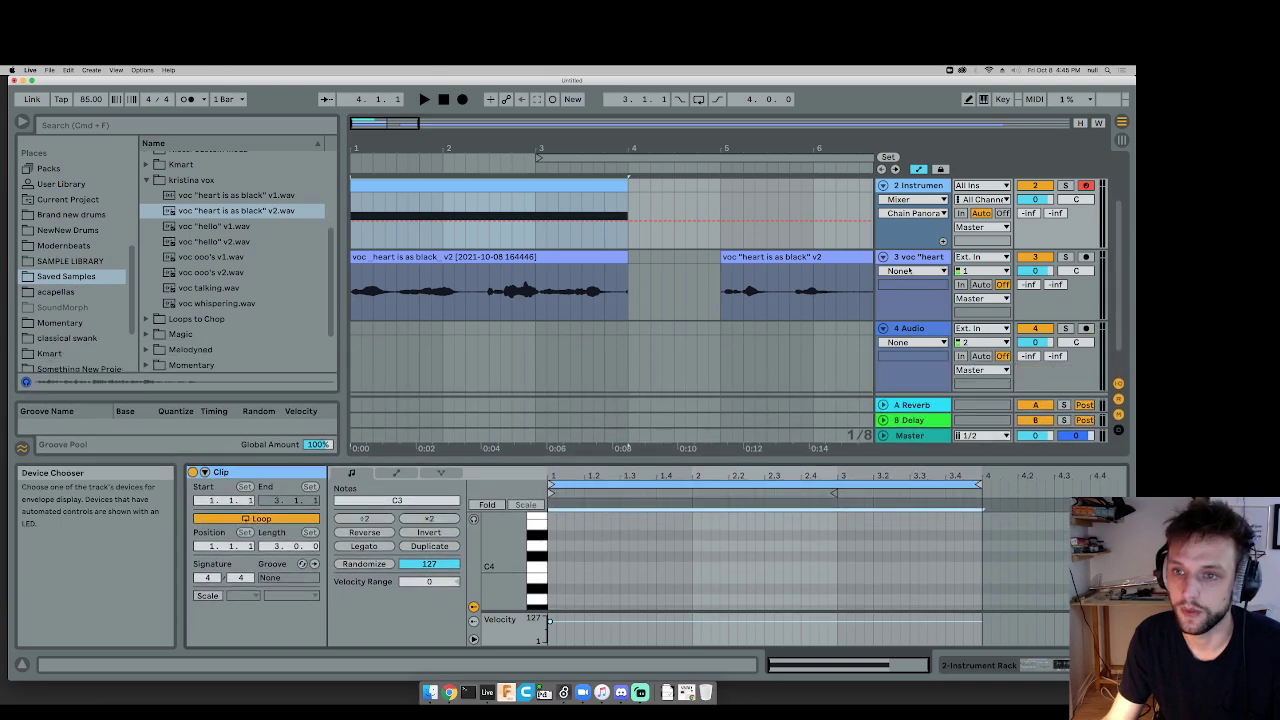
Step: Delete the leftover vocal clip at bar 5 and show the instrument track's Instrument Rack
left_click(800, 257)
key("Delete")
double_click(916, 186)
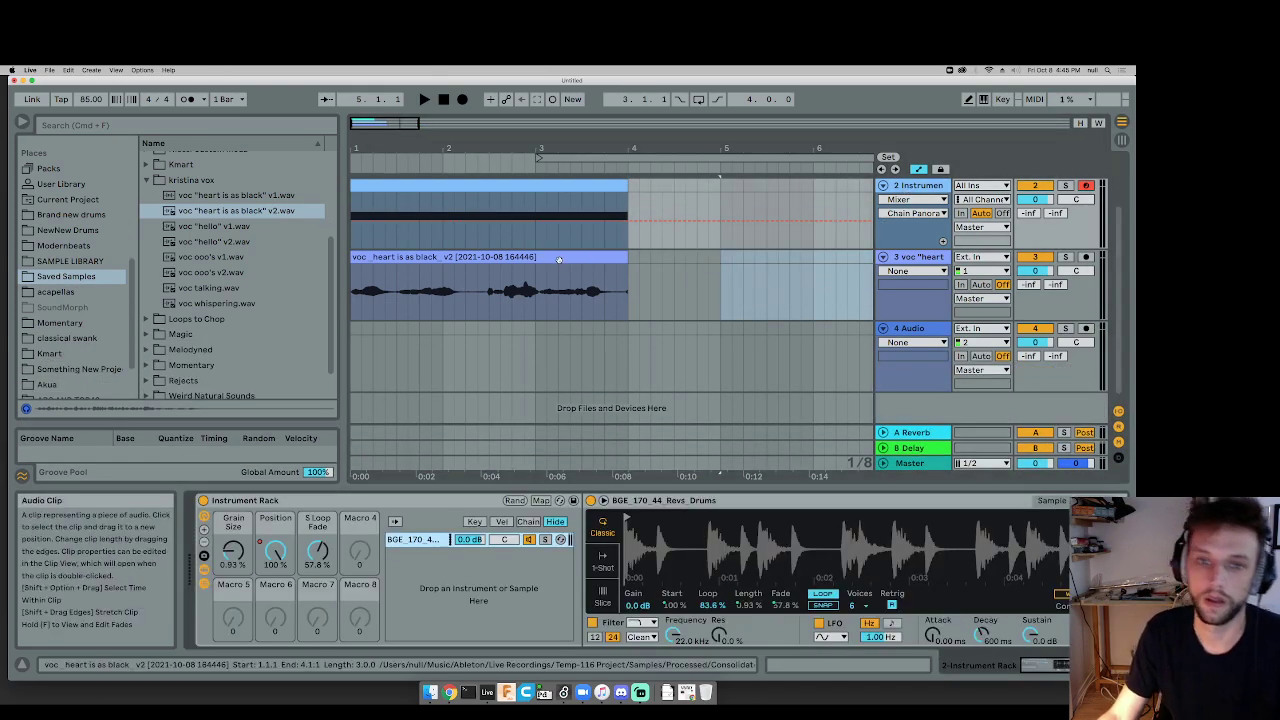
Step: Load the consolidated vocal clip into the rack's Simpler and extend the Position automation ramp to reach 100 % at bar 4
left_click_drag(525, 257, 714, 550)
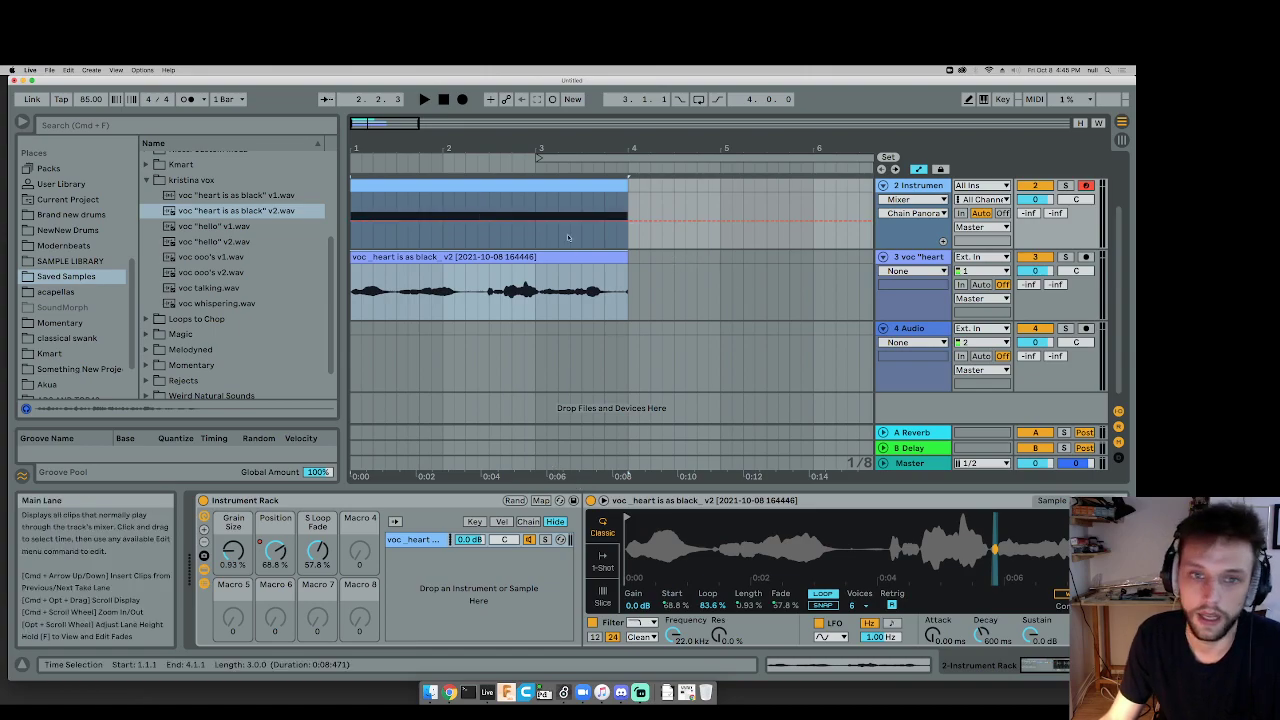
key("a")
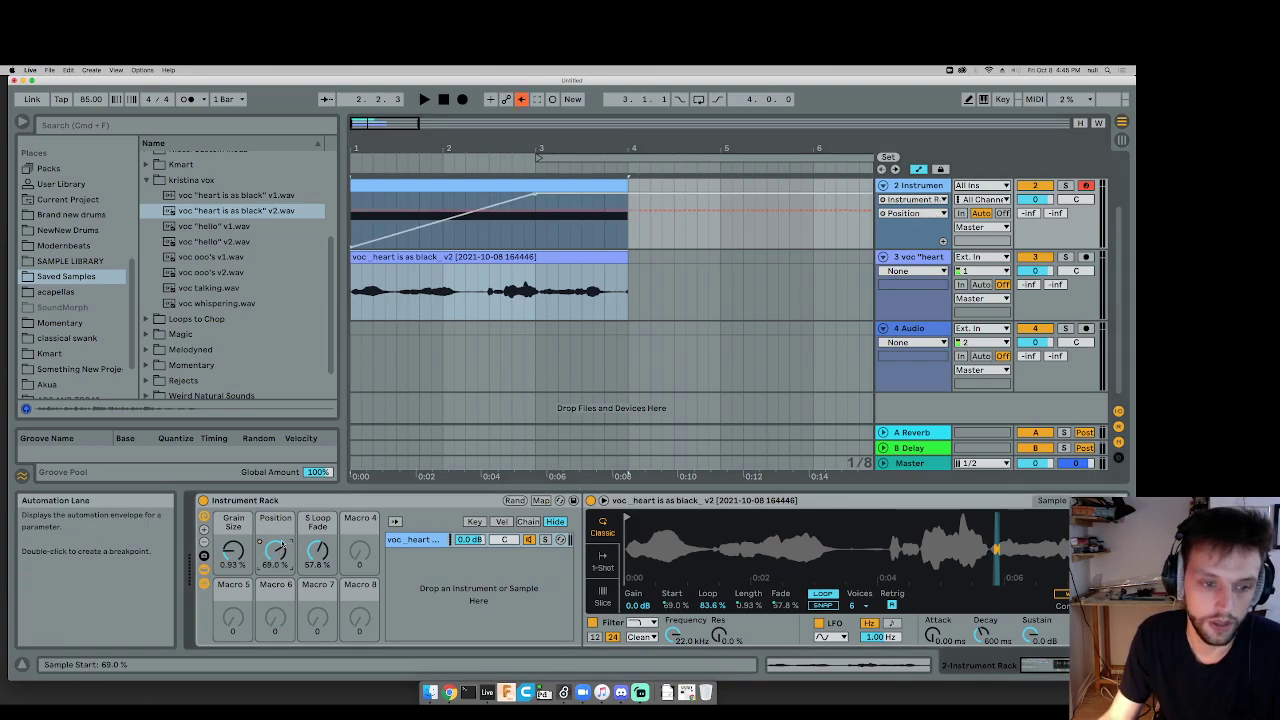
right_click(272, 549)
left_click(334, 300)
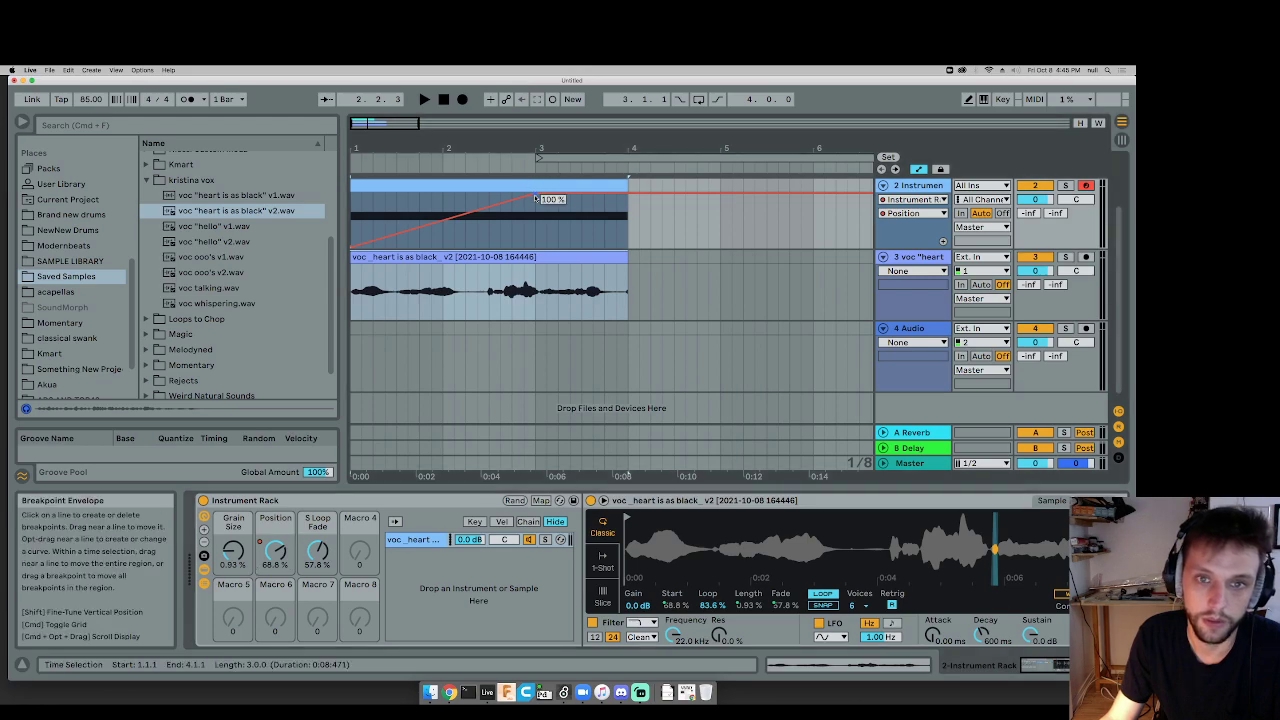
left_click_drag(540, 190, 627, 192)
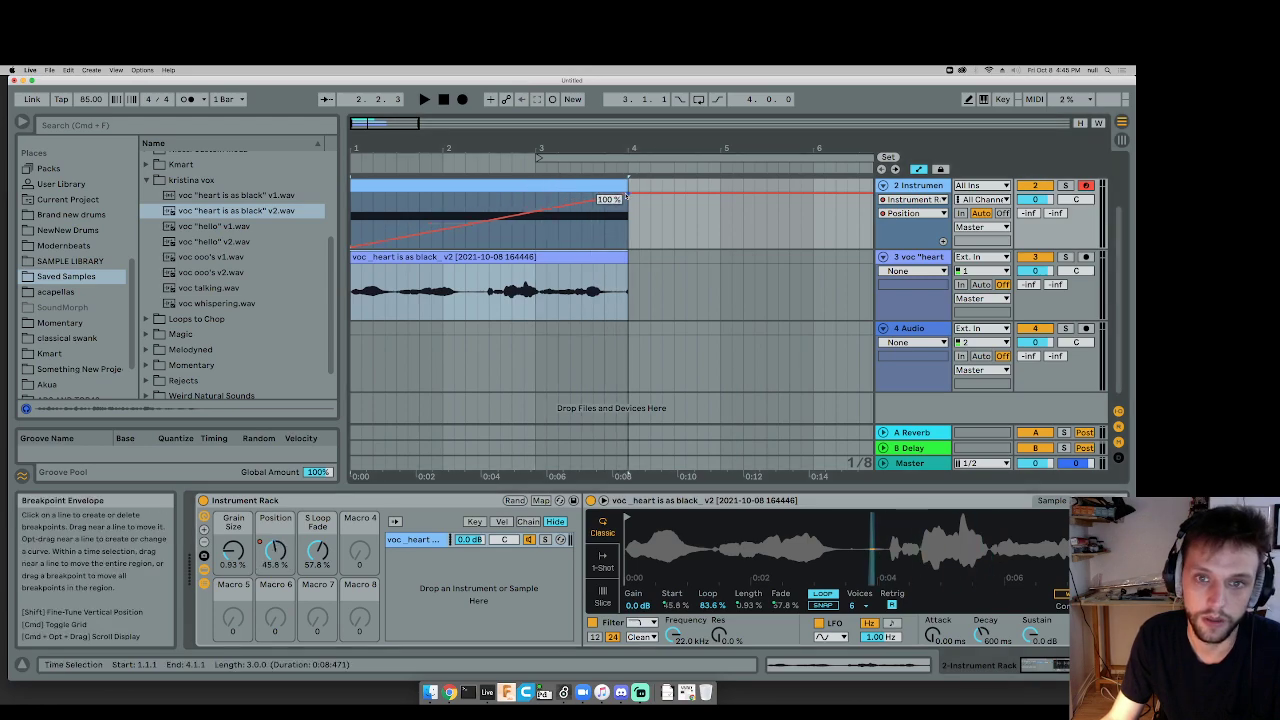
Step: Solo the vocal track and listen to the original phrase
left_click(1065, 257)
key("space")
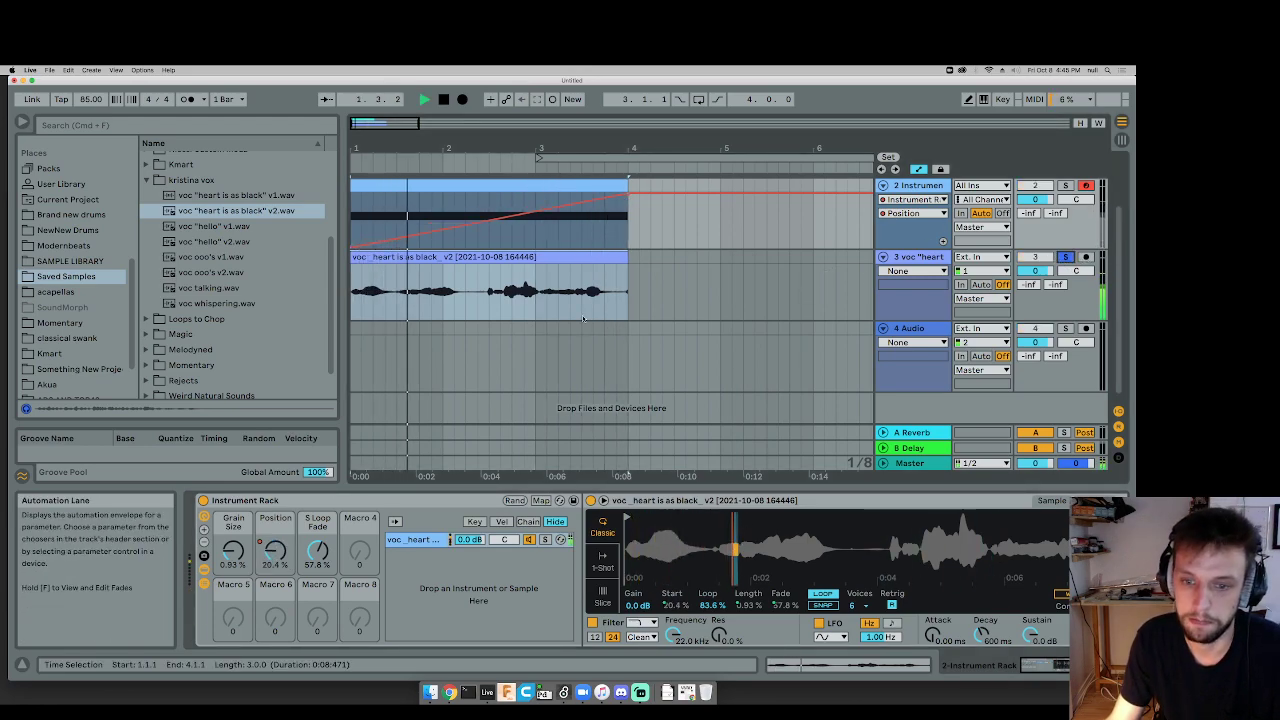
key("space")
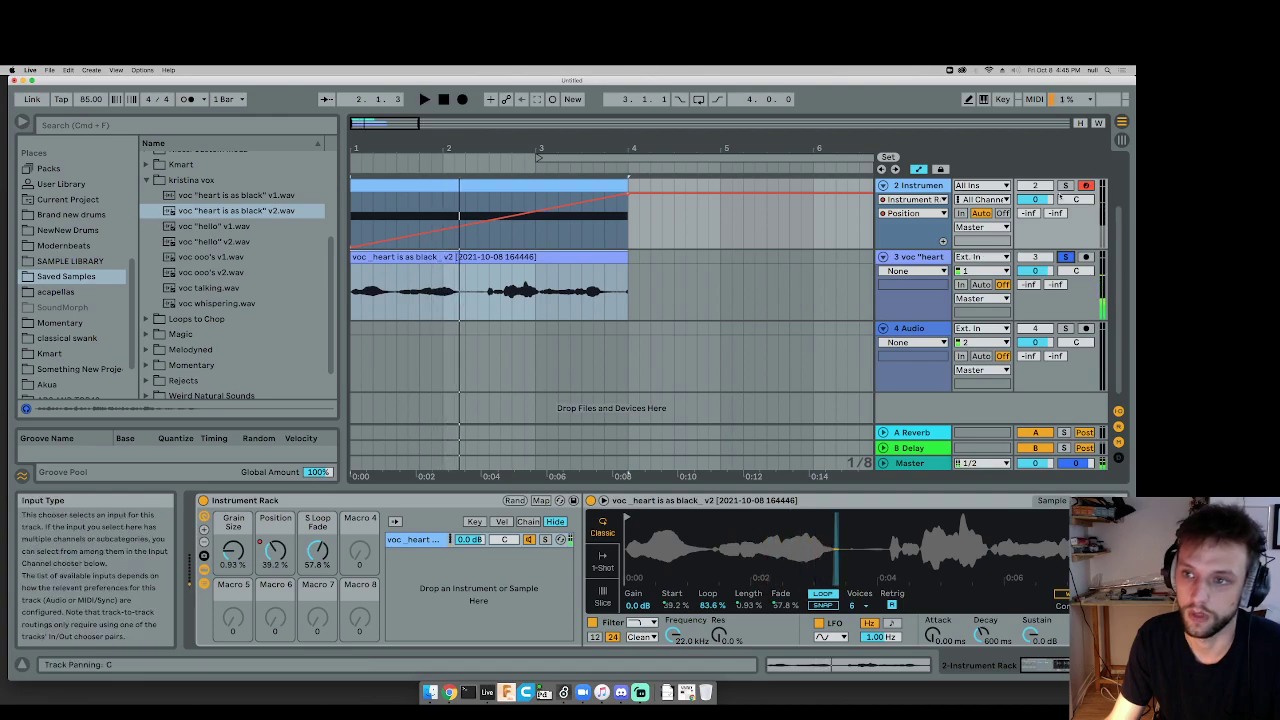
Step: Solo the instrument track, play it back and set the Grain Size macro to 0.97 %
left_click(1065, 185)
key("space")
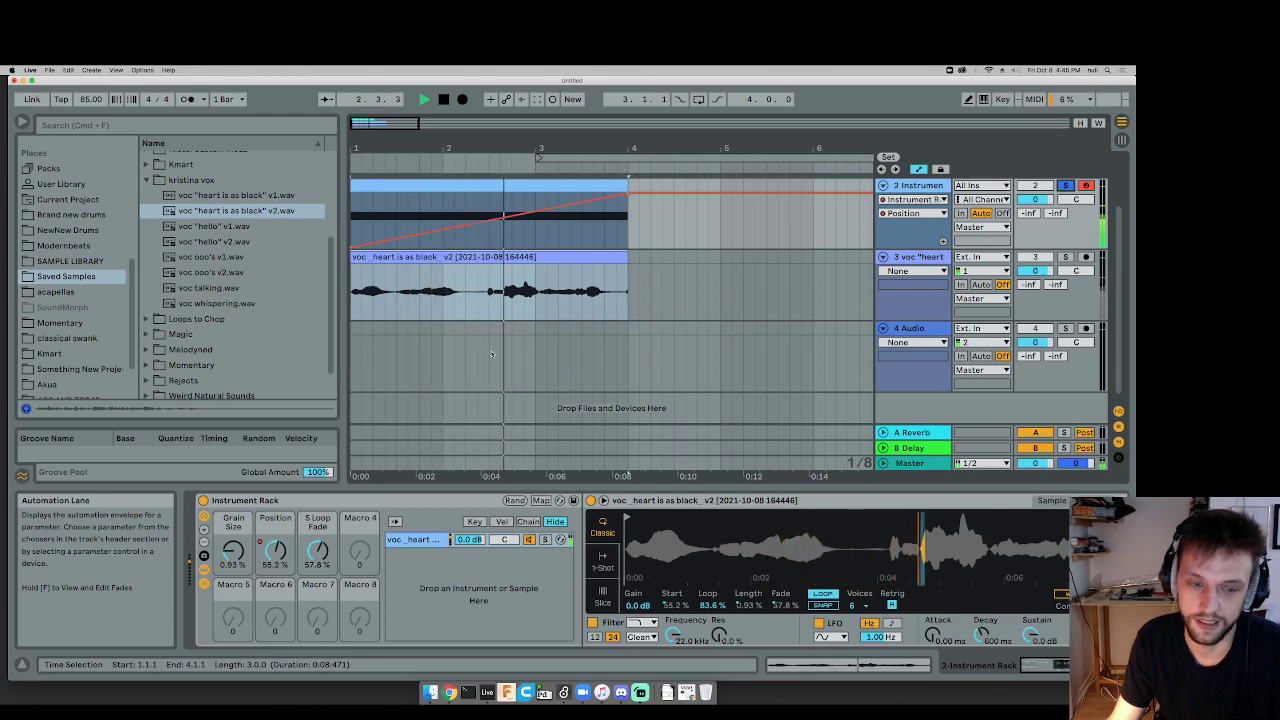
left_click_drag(245, 545, 236, 538)
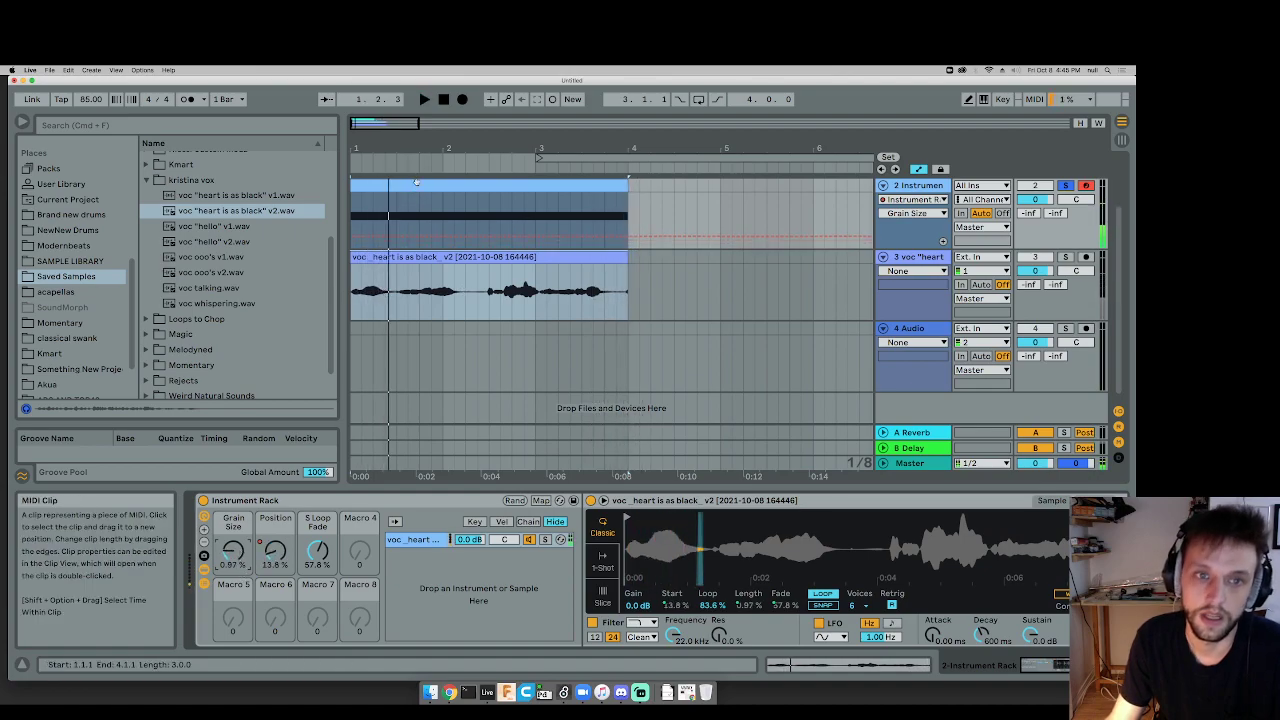
Step: Open the instrument's MIDI clip in an enlarged note editor, shorten the C3 note to one bar and audition it
double_click(416, 182)
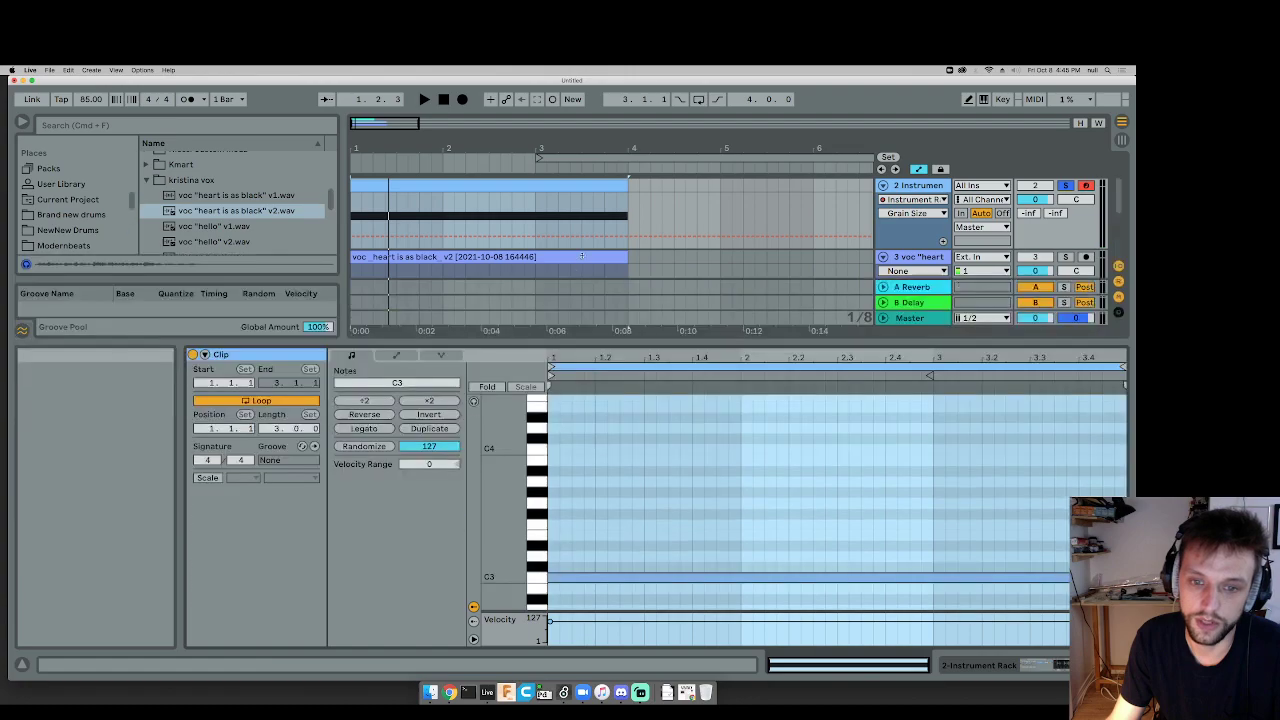
left_click_drag(582, 256, 582, 232)
scroll(674, 466, "up", 2)
scroll(670, 457, "down", 1)
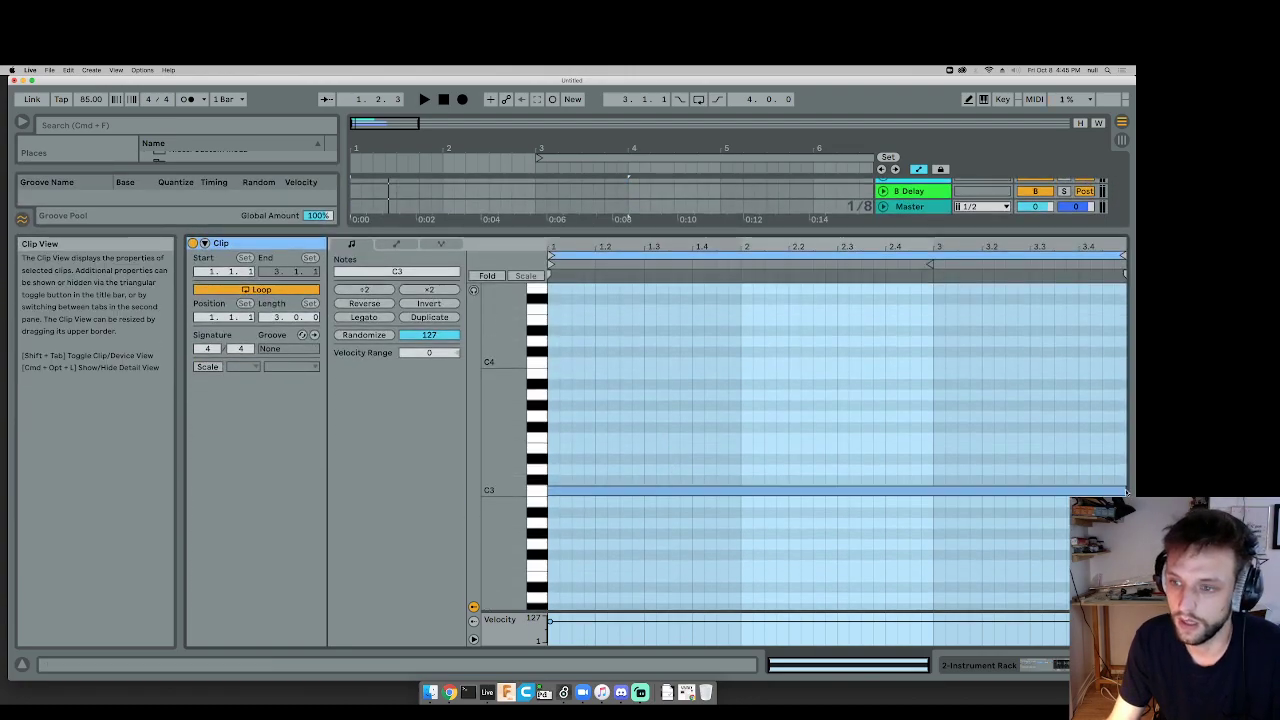
left_click_drag(1122, 490, 740, 490)
key("space")
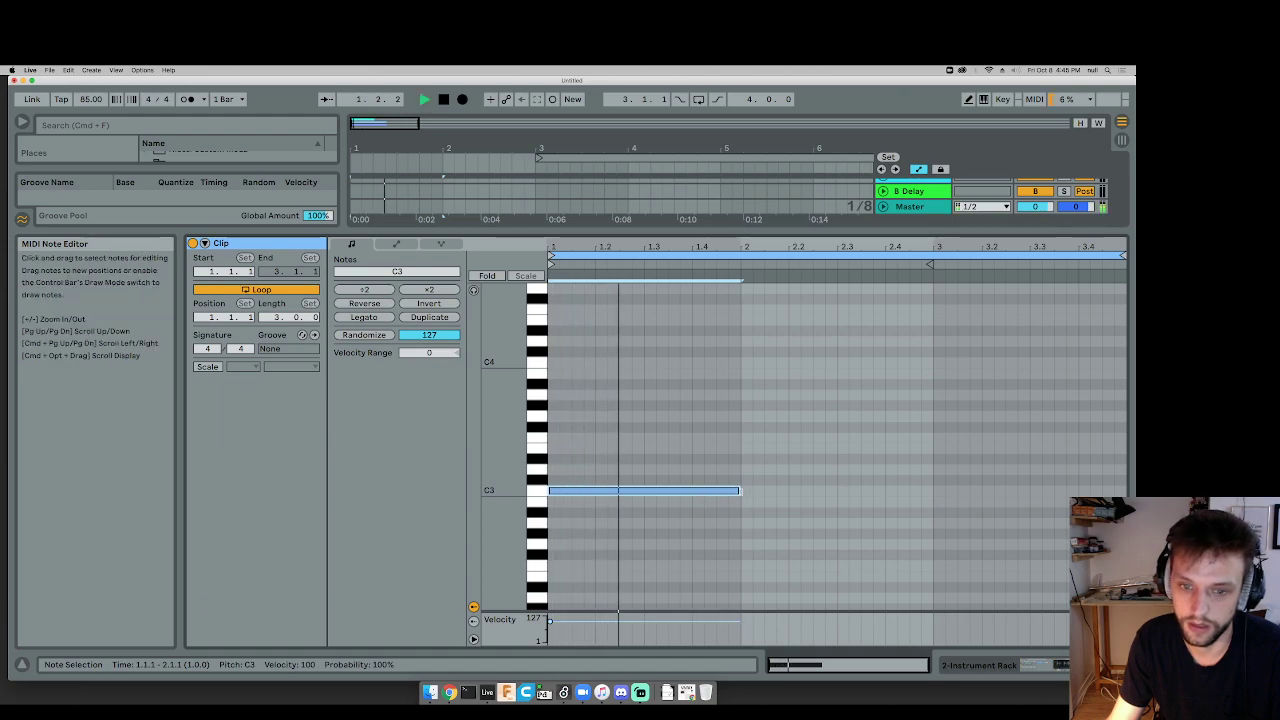
Step: Shorten the C3 note to three beats and add a three-beat C#3 note starting at 1.4
key("space")
left_click_drag(738, 490, 838, 479)
double_click(698, 480)
key("space")
Step: Duplicate the C#3 note twice in sequence, moving the copies to B2 at 2.3 and A2 at 3.2
key("super+d")
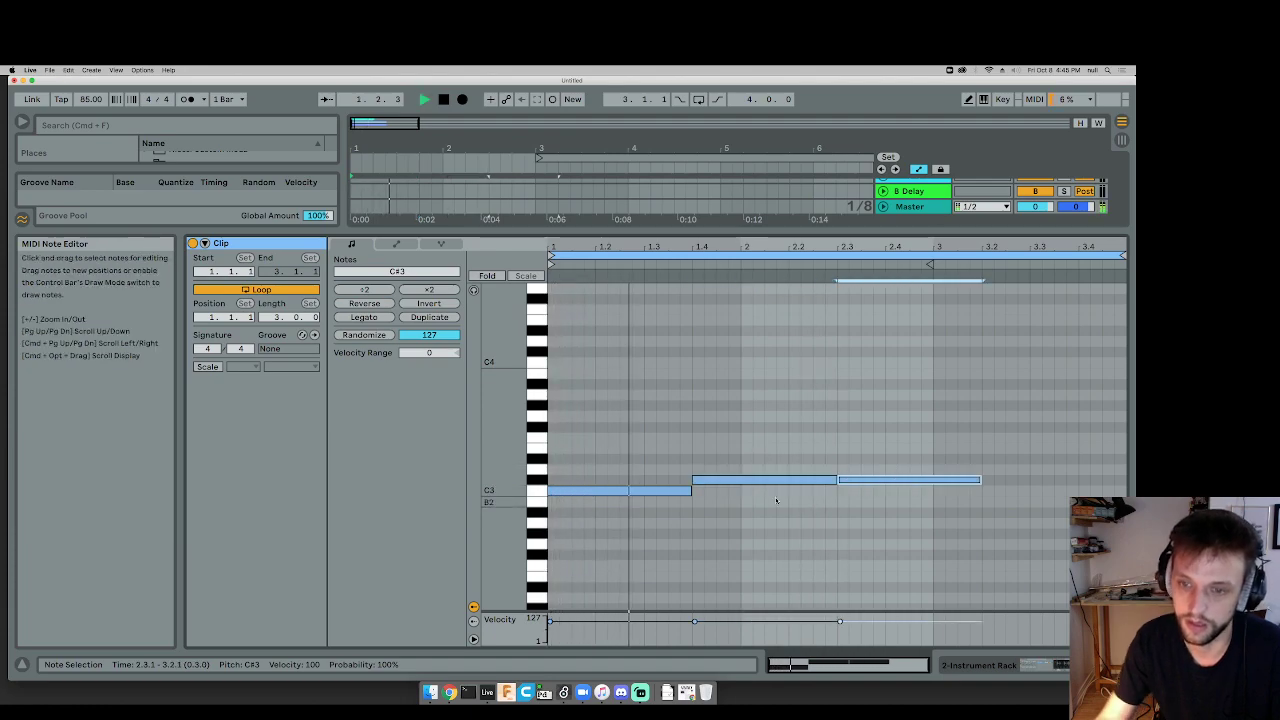
key("Down")
key("Down")
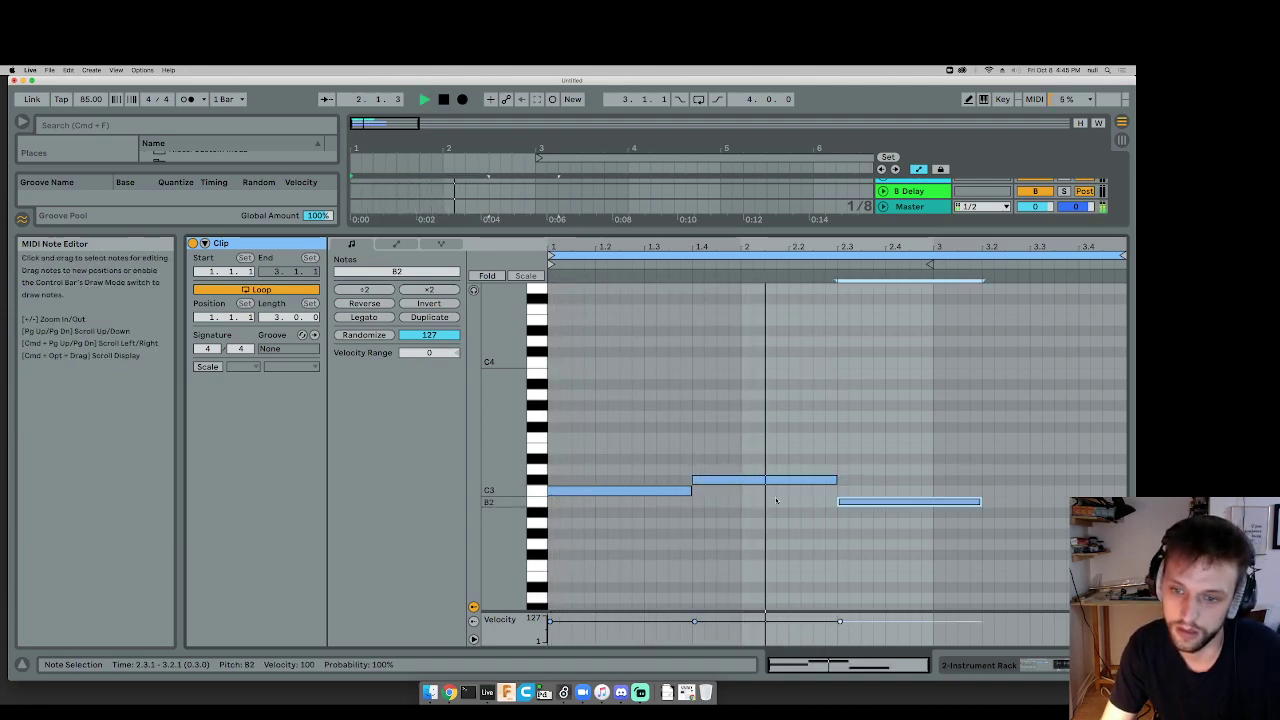
key("super+d")
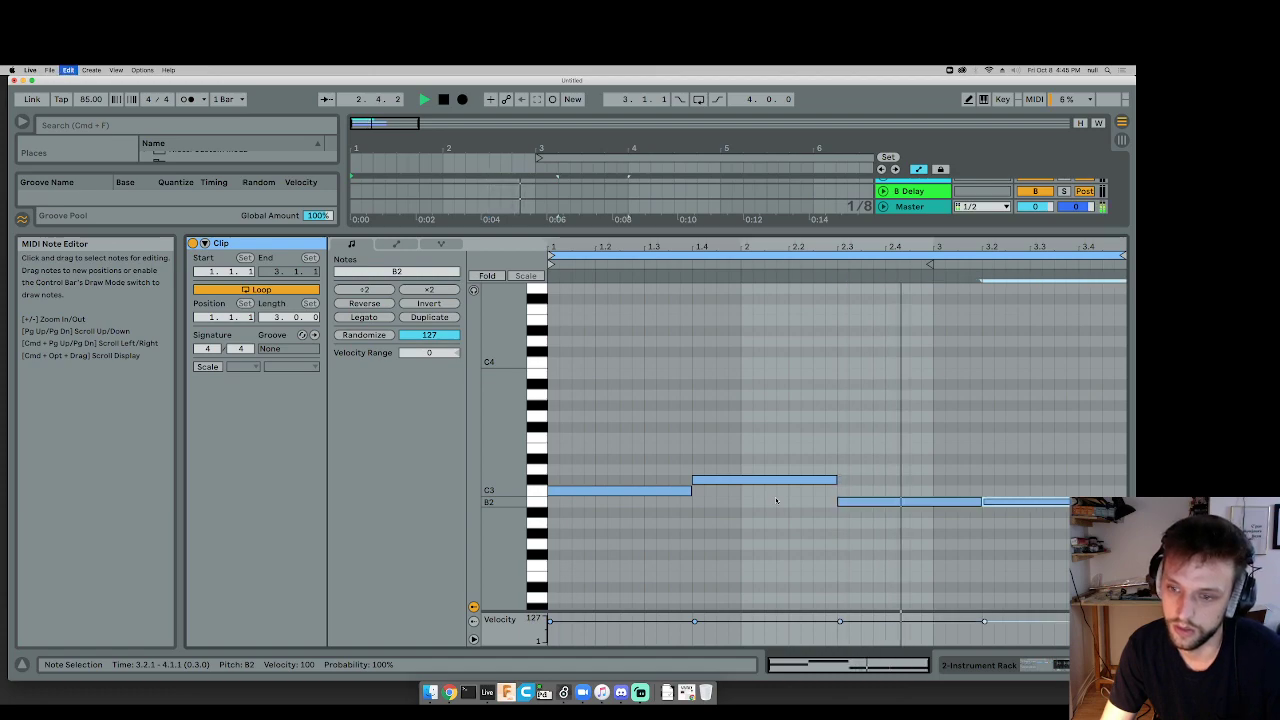
key("Down")
key("Down")
key("Down")
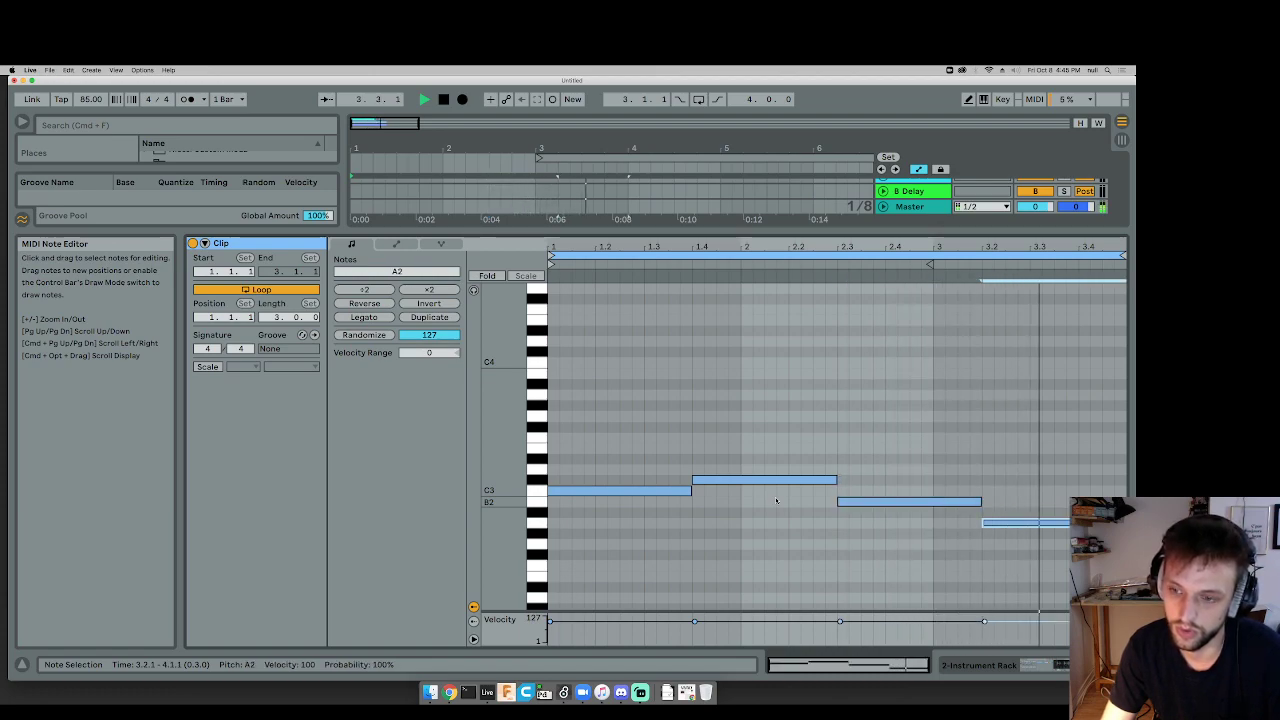
key("Up")
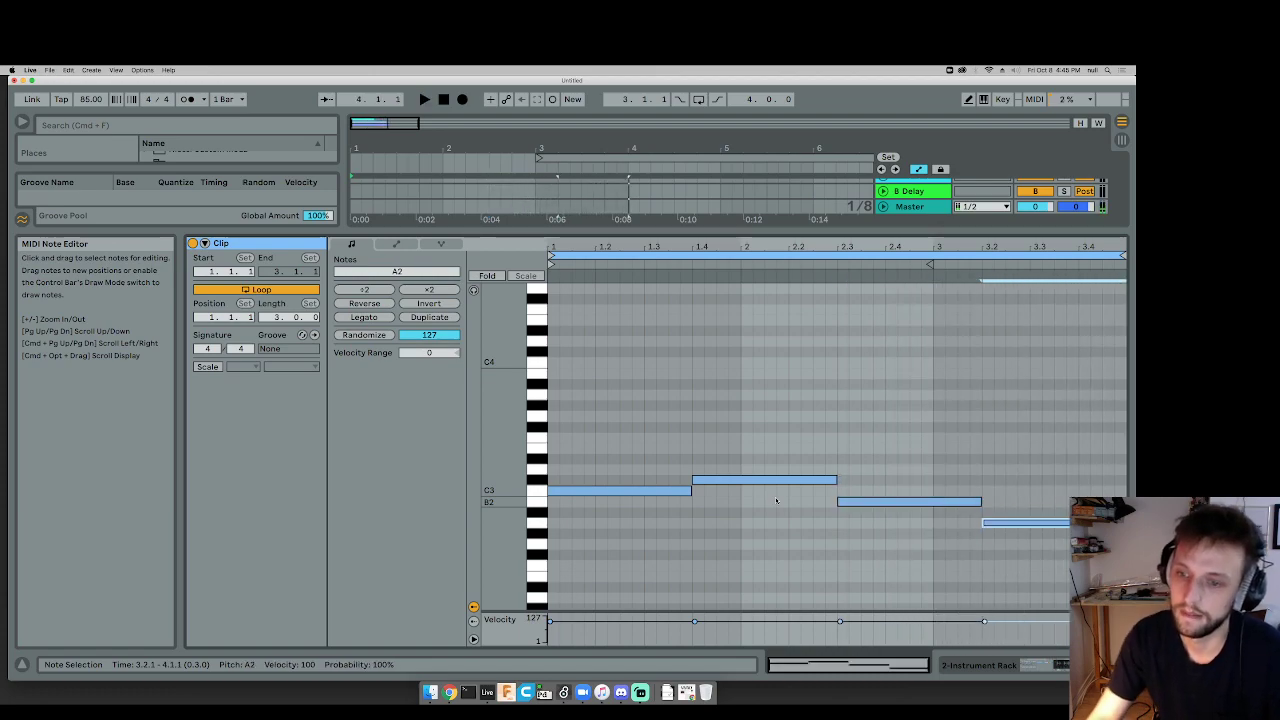
Step: Shorten the A2 note to end at 3.4 and add a one-beat G#2 note after it
key("space")
mouse_move(1124, 522)
left_mouse_down()
mouse_move(1085, 522)
mouse_move(1126, 533)
left_mouse_up()
double_click(1085, 533)
scroll(800, 505, "up", 1)
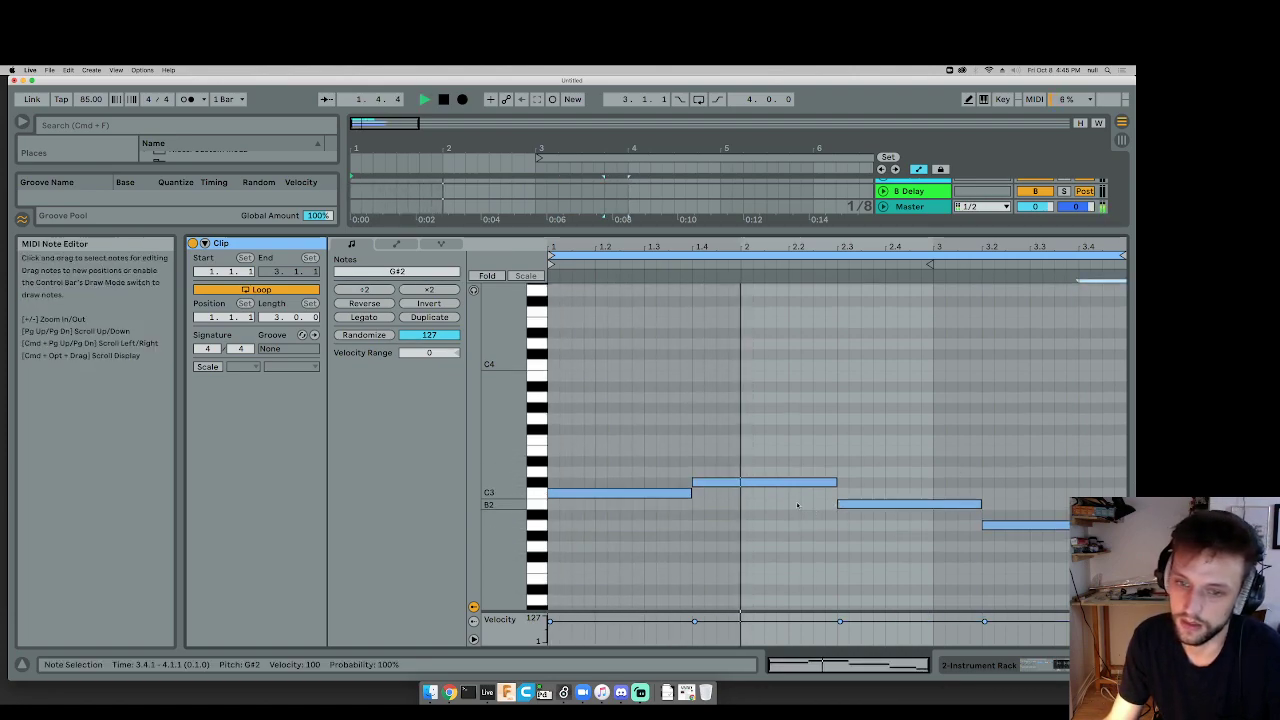
Step: Raise the second note of the melody, at 1.4, to D3 and play the clip
left_click_drag(775, 485, 775, 470)
key("space")
key("space")
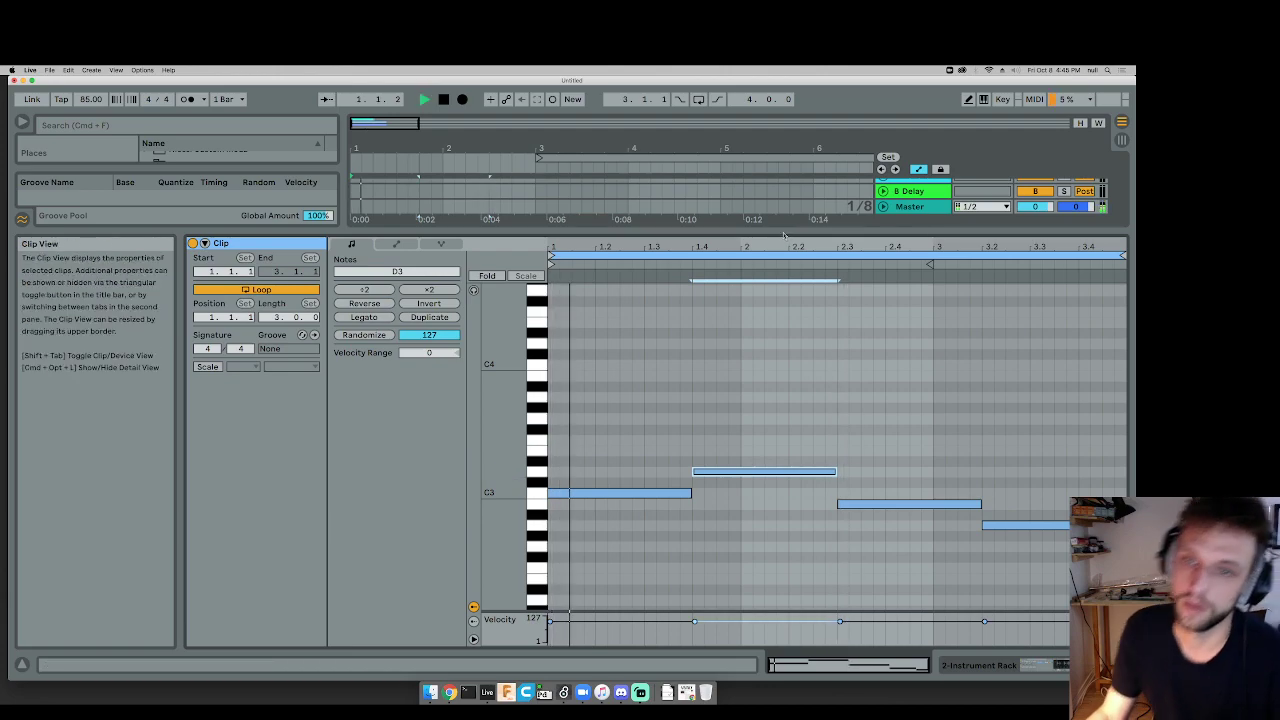
Step: Reduce the note editor's height, add a three-beat G#3 note above the opening C3 and play the clip
left_click_drag(775, 238, 775, 335)
key("space")
scroll(711, 443, "up", 3)
scroll(578, 491, "down", 3)
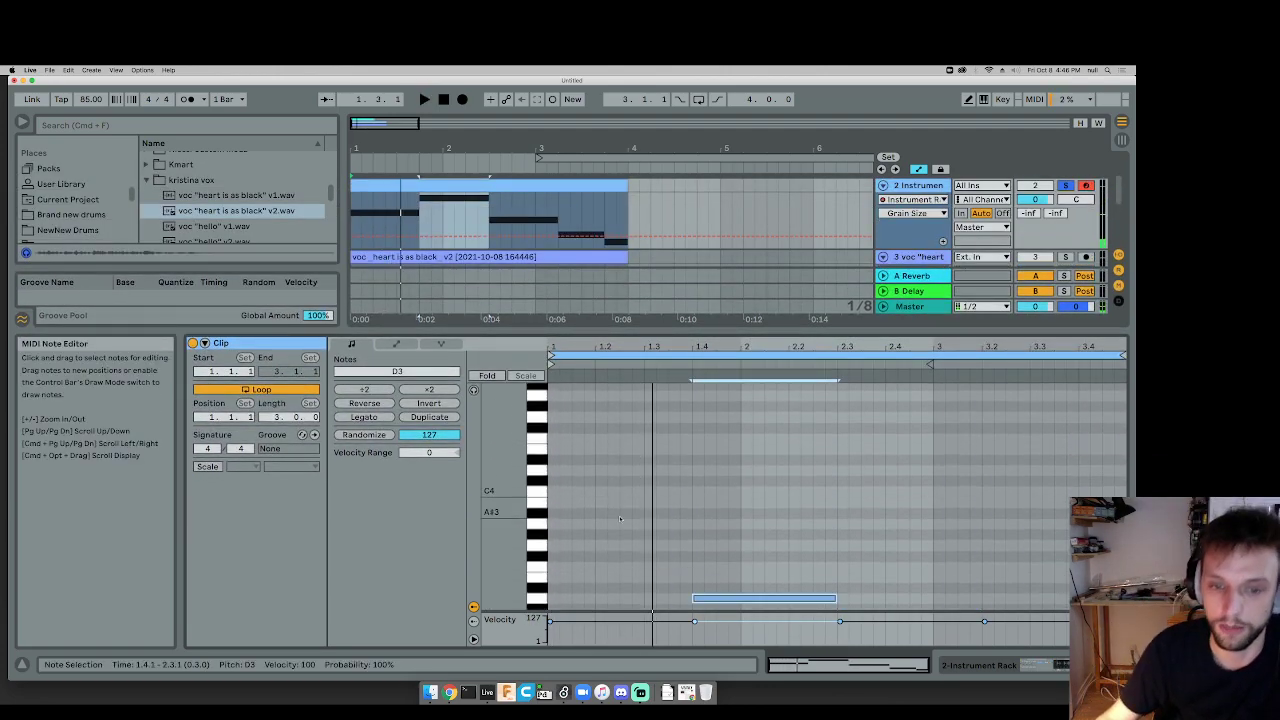
double_click(553, 495)
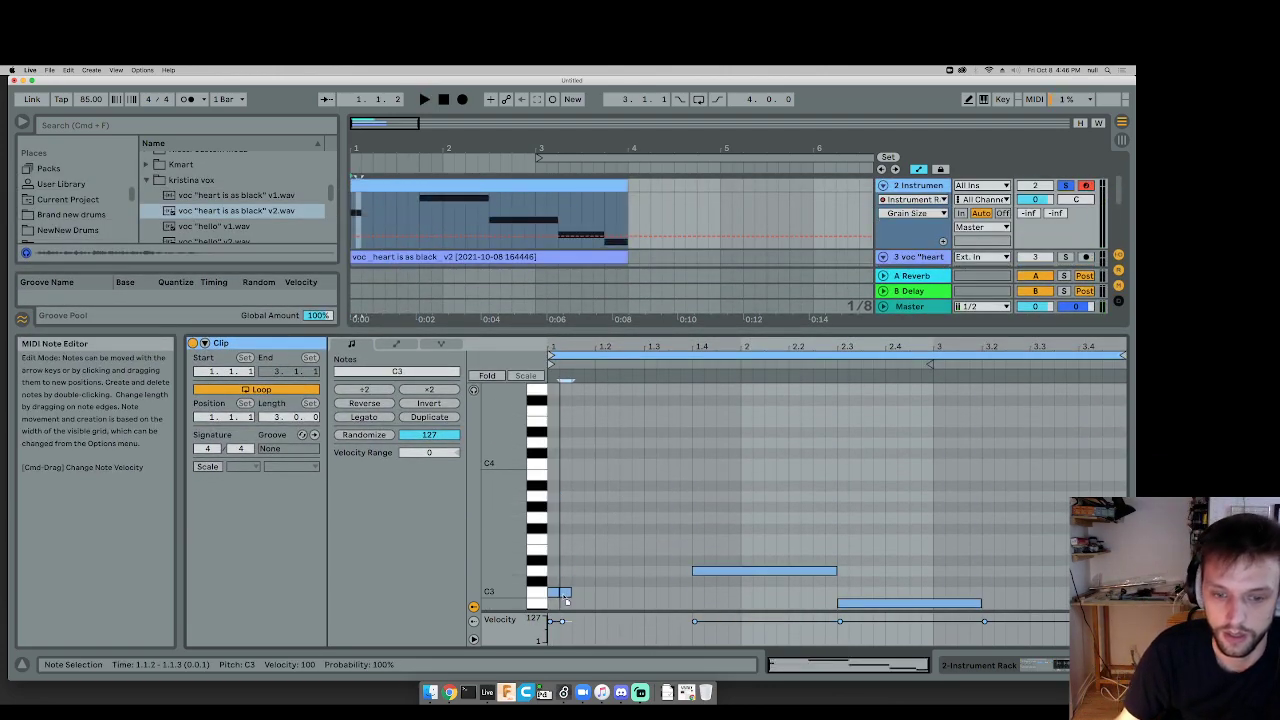
left_click_drag(559, 496, 641, 507)
key("space")
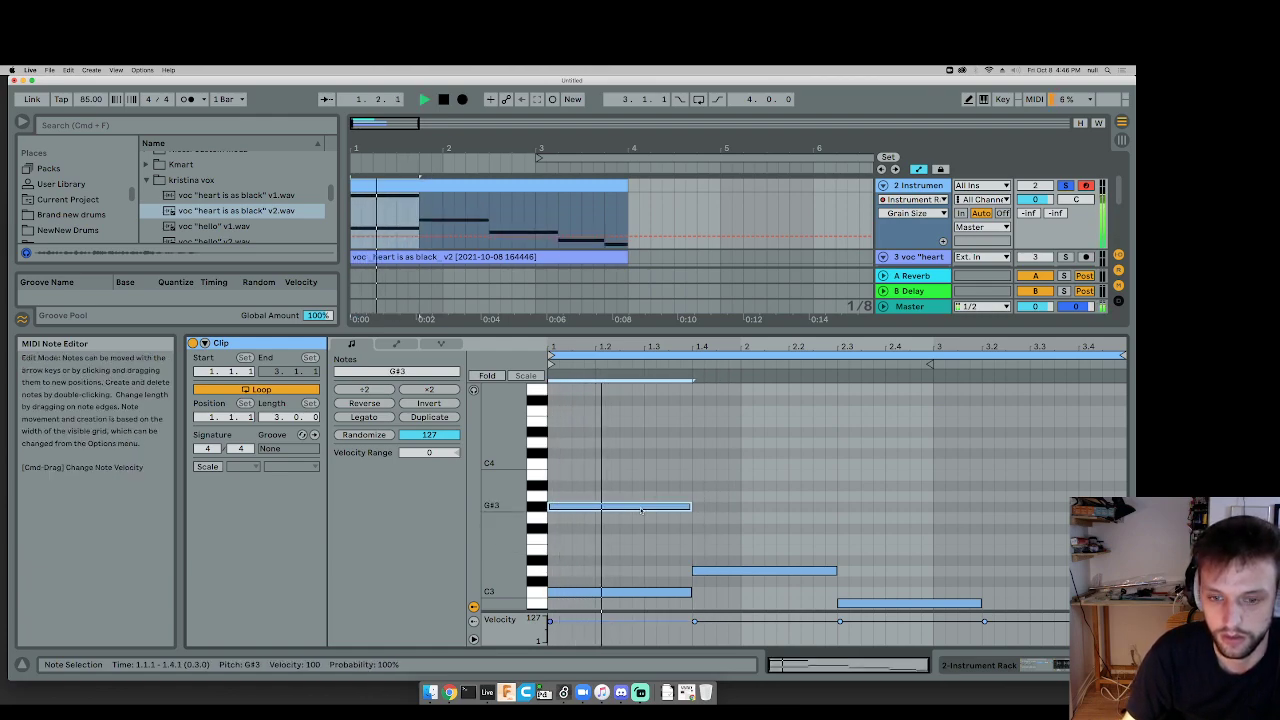
Step: Duplicate the G#3 note three times in sequence, moving the copies to G3, F3 and F#3, and show the track's Instrument Rack
key("super+d")
key("Down")
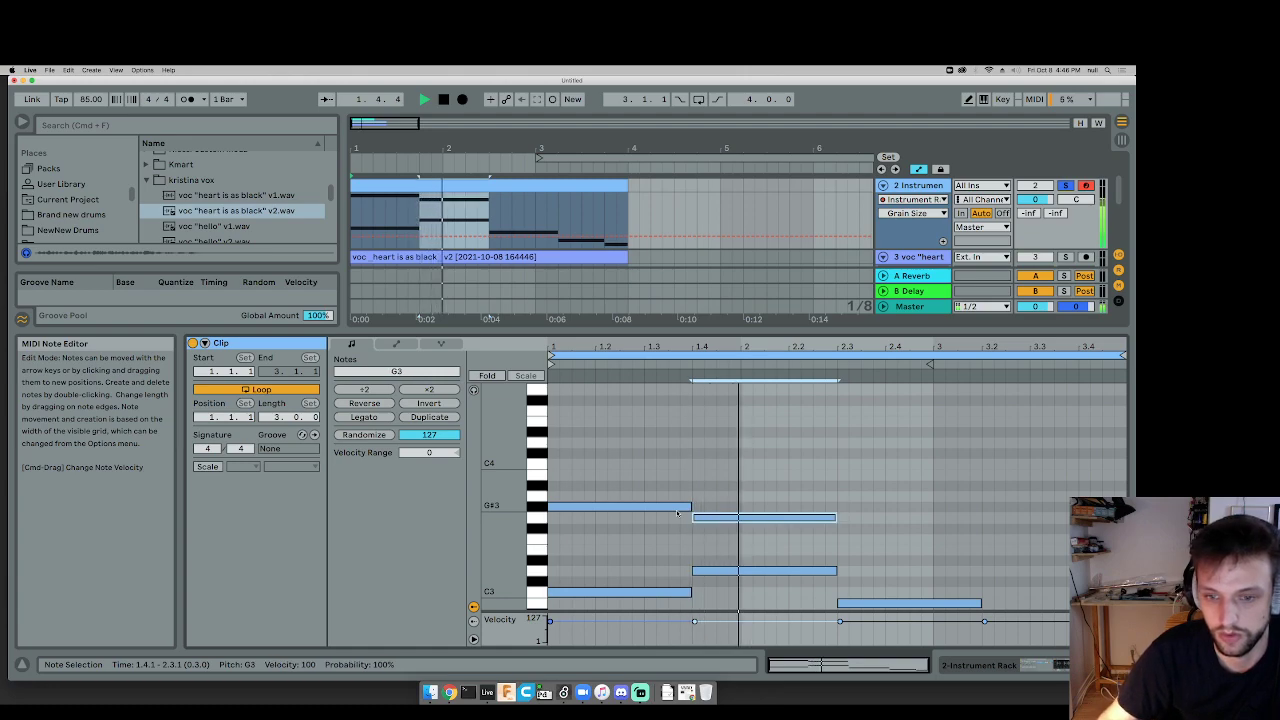
key("super+d")
key("Down")
key("Down")
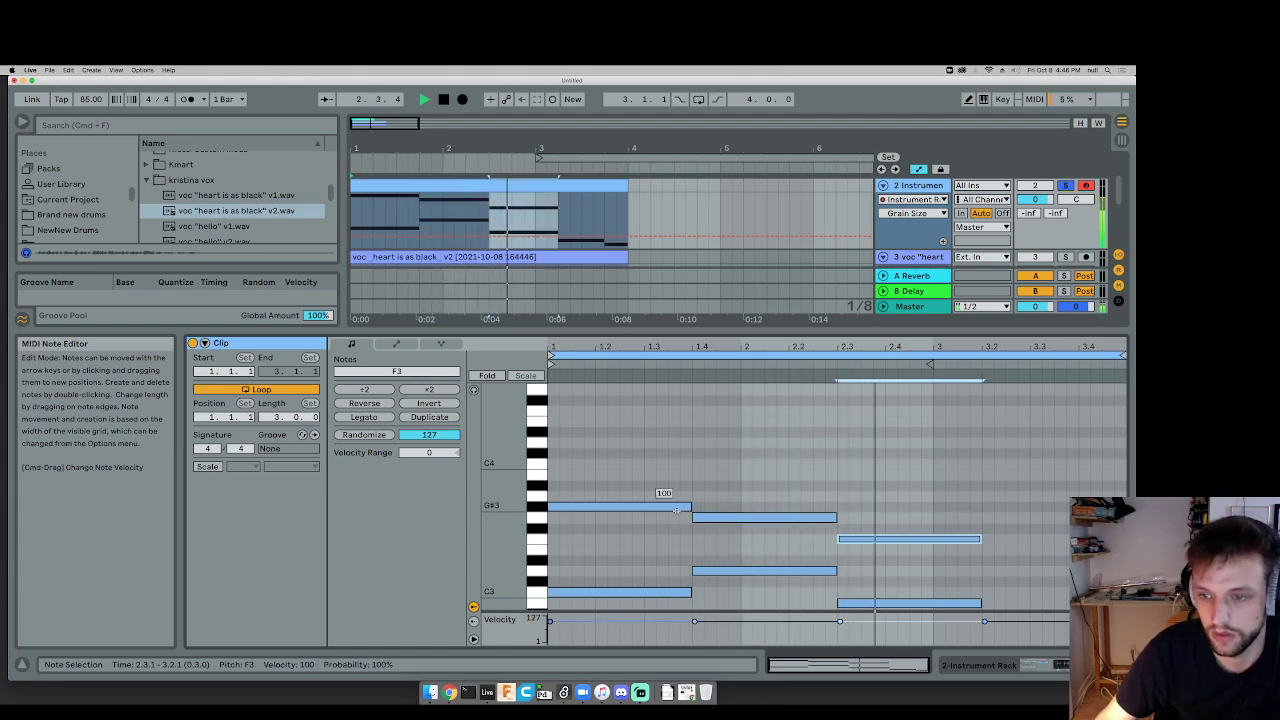
key("super+d")
key("Up")
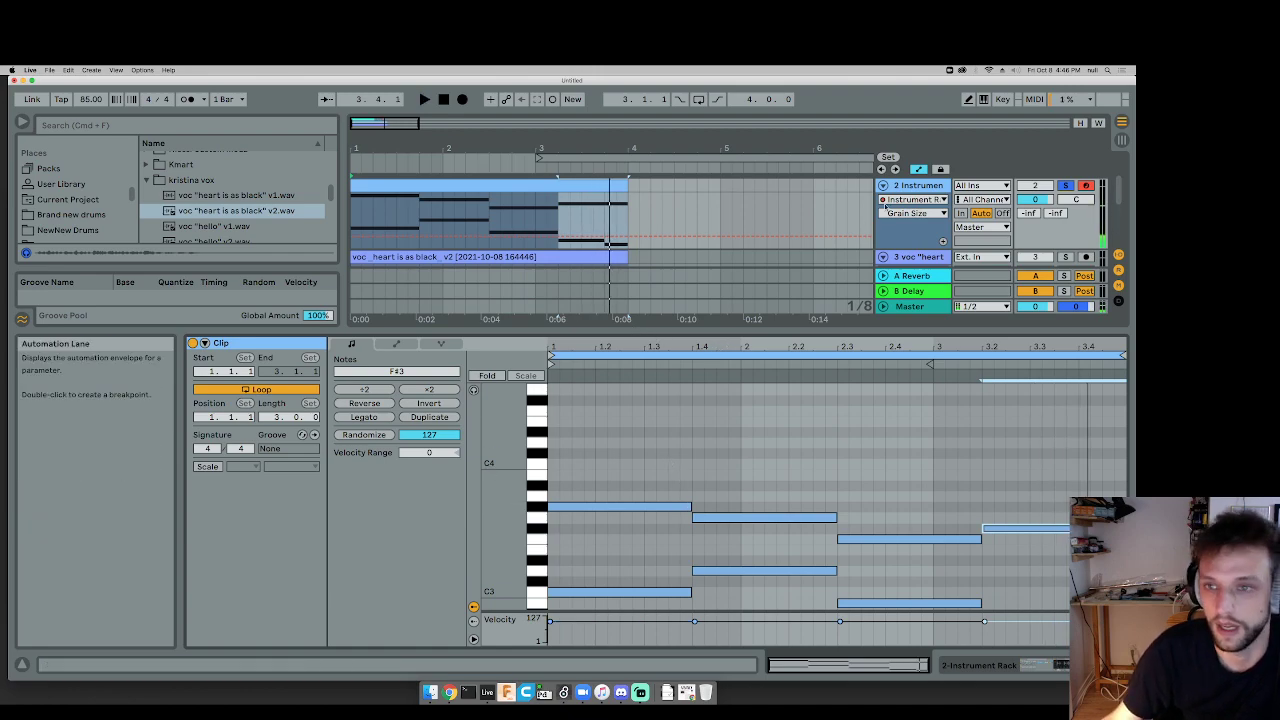
left_click(925, 187)
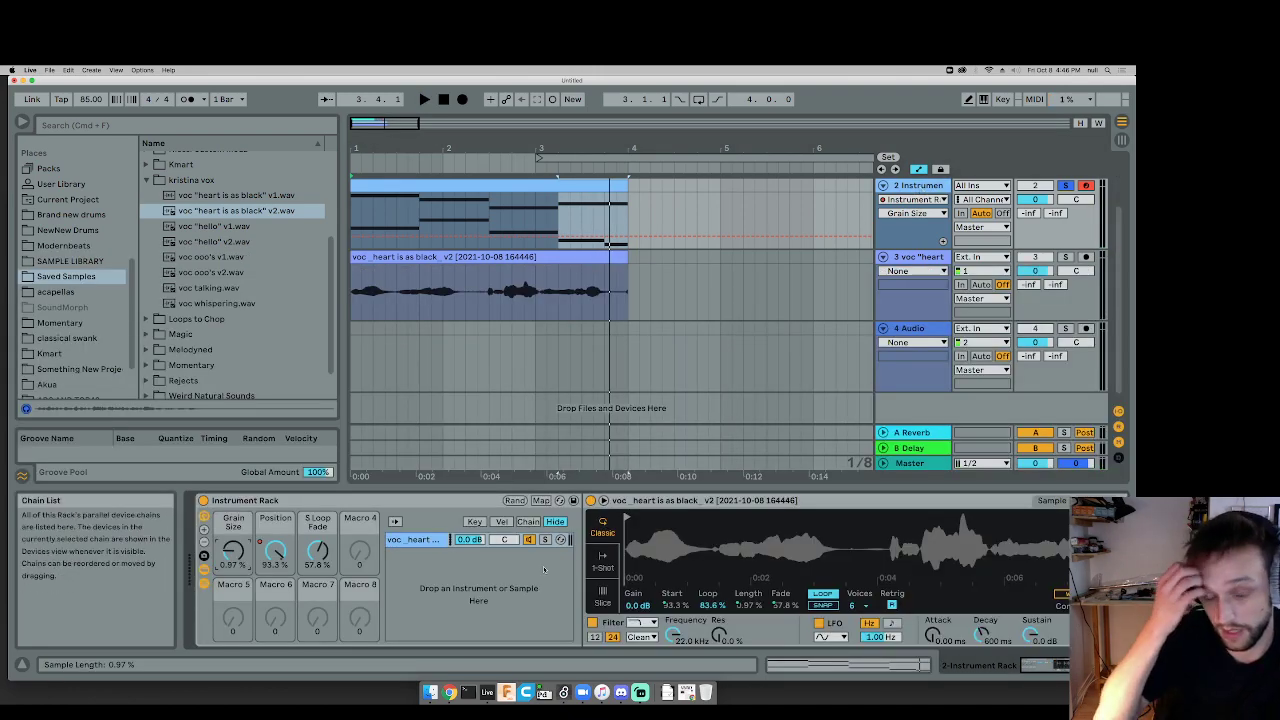